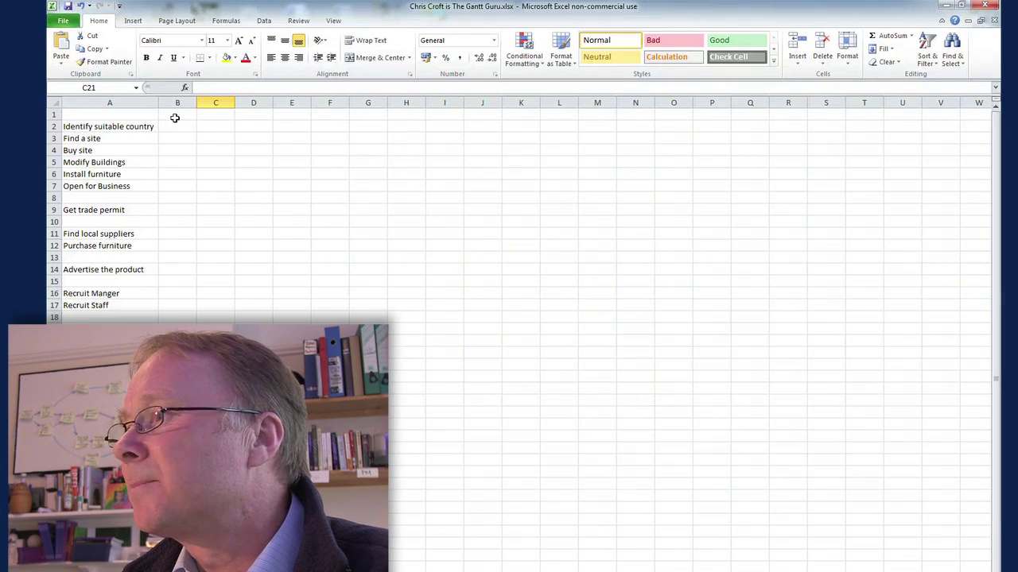
# - Number the timeline header from 1 to 28 across row 1, starting in cell B1
pyautogui.click(175, 115)
pyautogui.write('1')
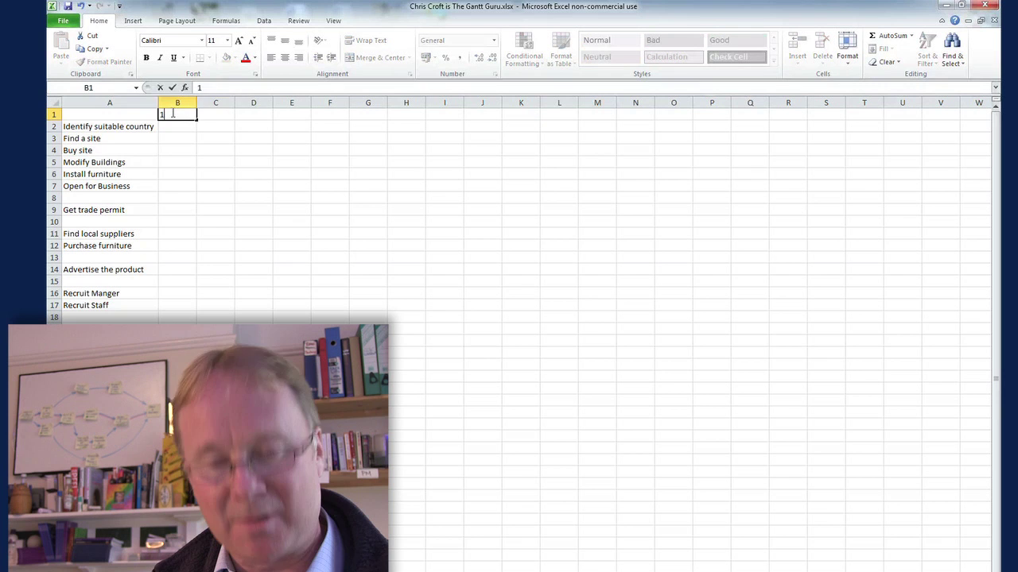
pyautogui.press('Tab')
pyautogui.write('2')
pyautogui.press('Tab')
pyautogui.moveTo(175, 115); pyautogui.dragTo(907, 118)
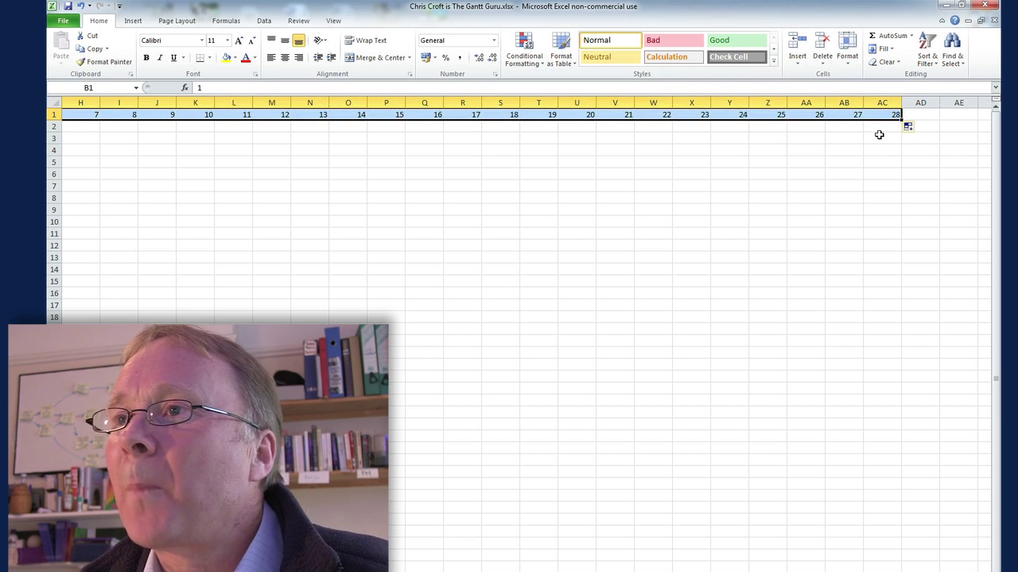
pyautogui.click(880, 135)
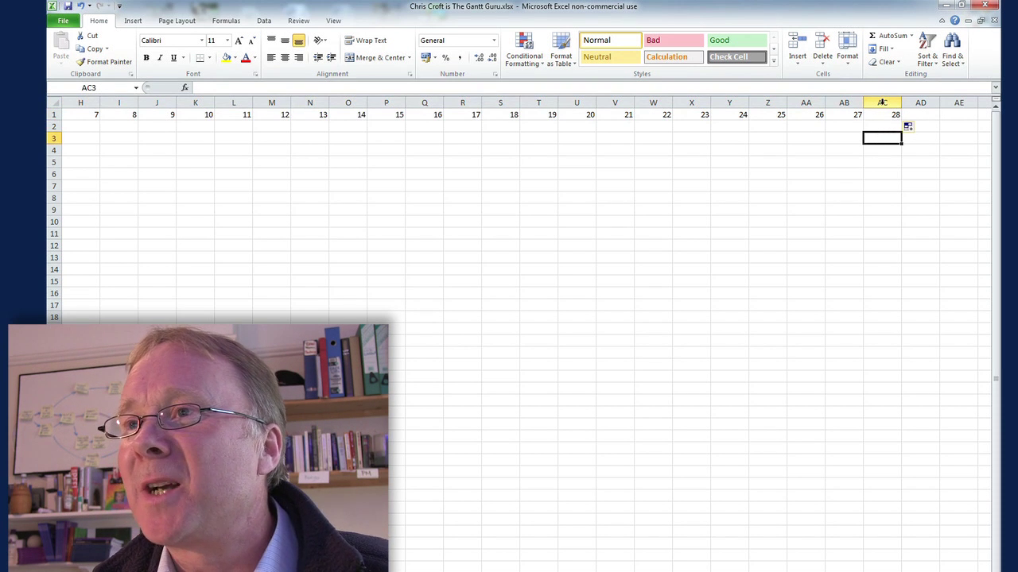
# - Narrow timeline columns B to AC equally so all 28 periods fit on screen, and centre their contents
pyautogui.click(881, 102)
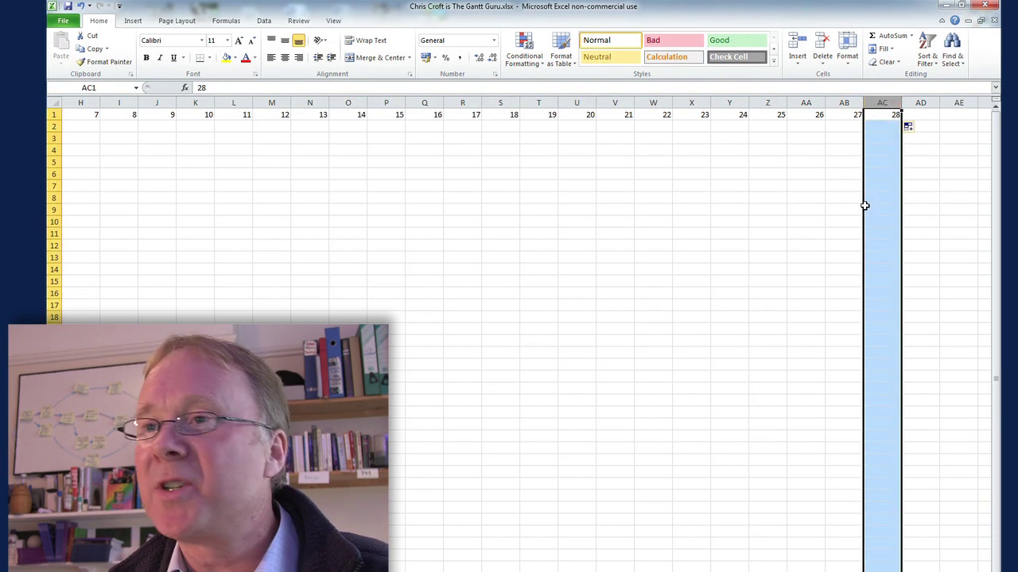
pyautogui.moveTo(795, 571); pyautogui.dragTo(700, 571)
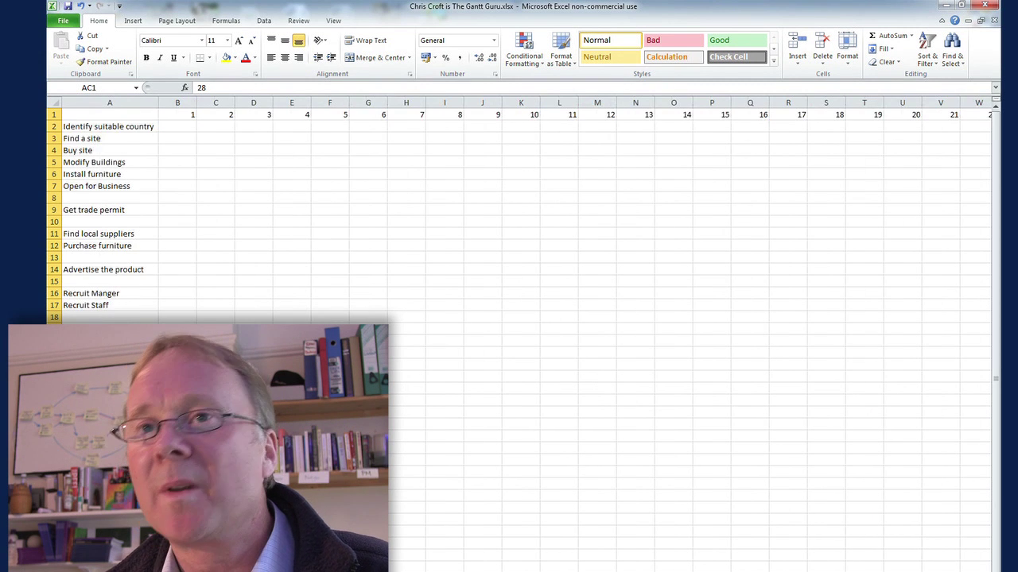
pyautogui.keyDown('shift'); pyautogui.click(177, 102); pyautogui.keyUp('shift')
pyautogui.moveTo(195, 104); pyautogui.dragTo(183, 105)
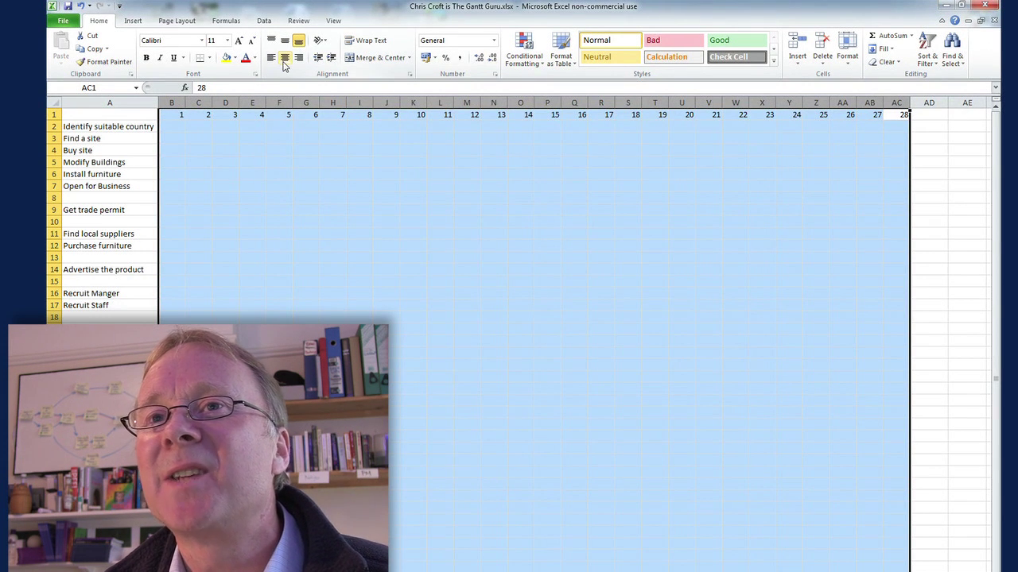
pyautogui.click(285, 58)
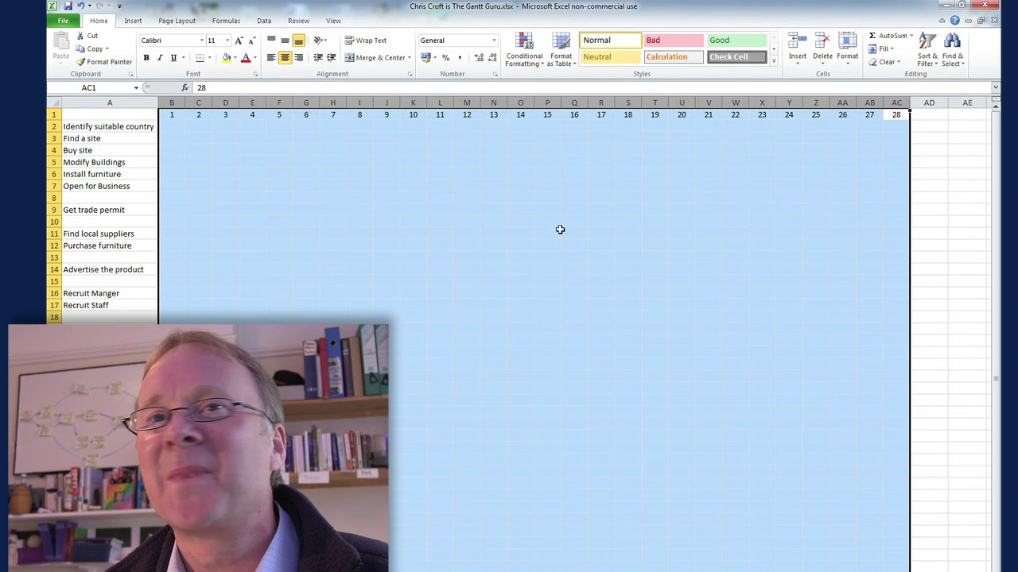
pyautogui.click(326, 199)
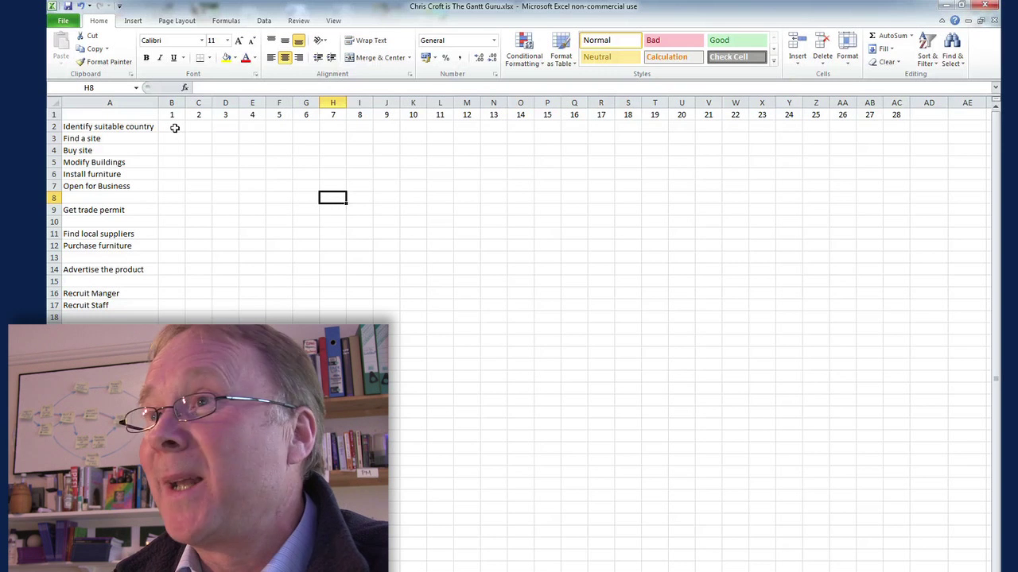
# - Apply conditional formatting to B2:AC17 that gives cells greater than 0 a Light Red Fill with Dark Red Text
pyautogui.moveTo(171, 125); pyautogui.dragTo(884, 307)
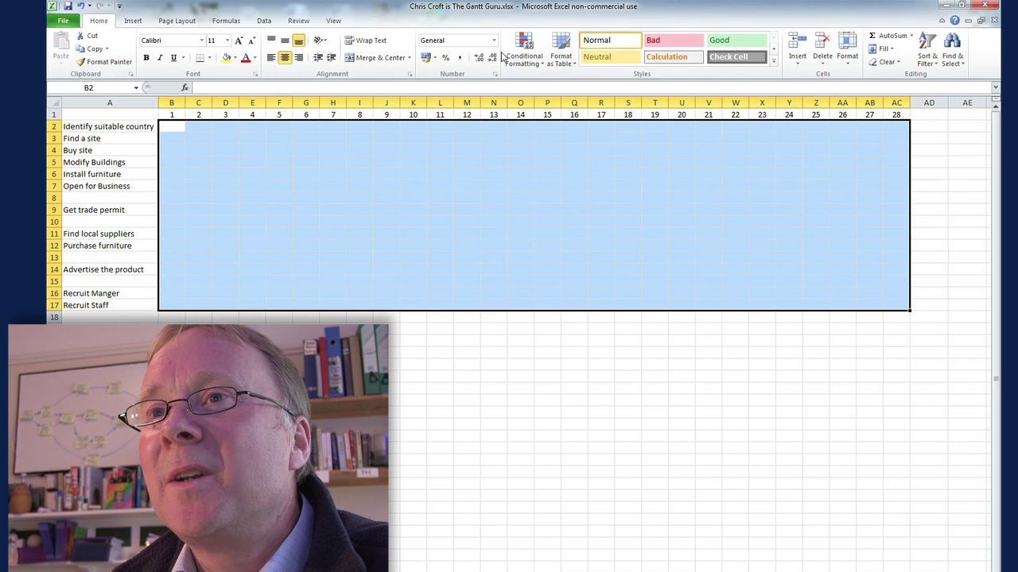
pyautogui.click(518, 57)
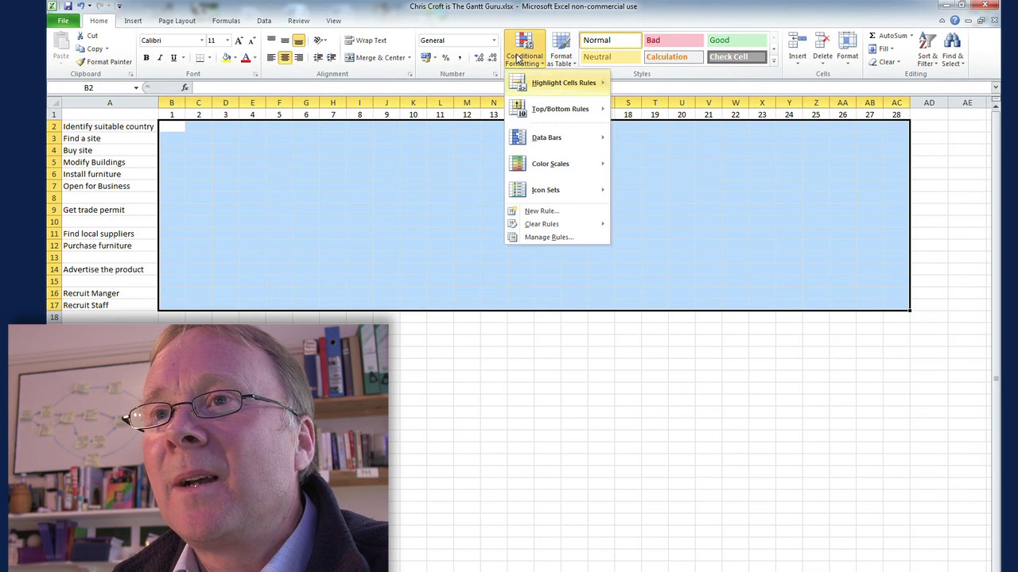
pyautogui.moveTo(554, 86)
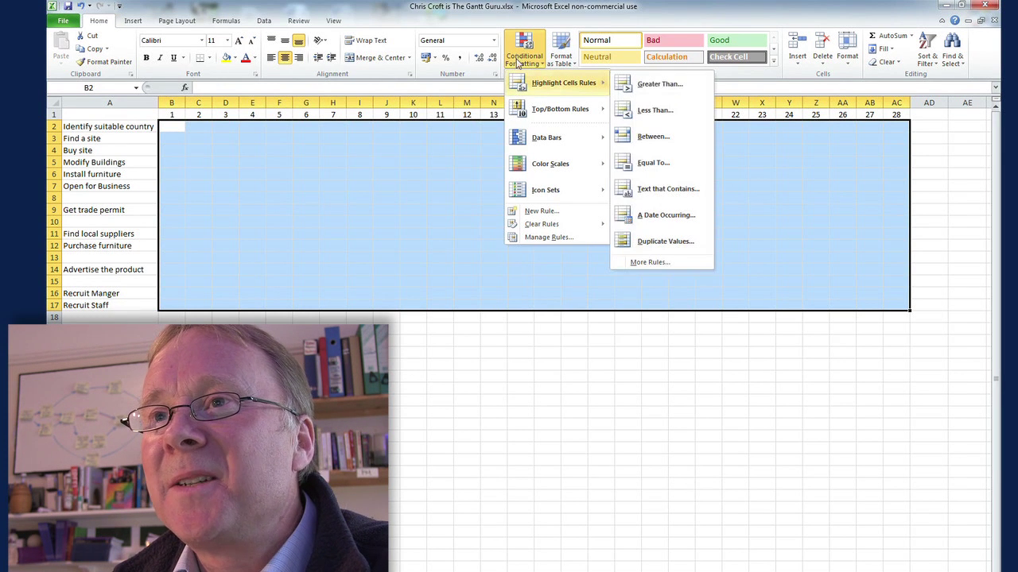
pyautogui.click(655, 86)
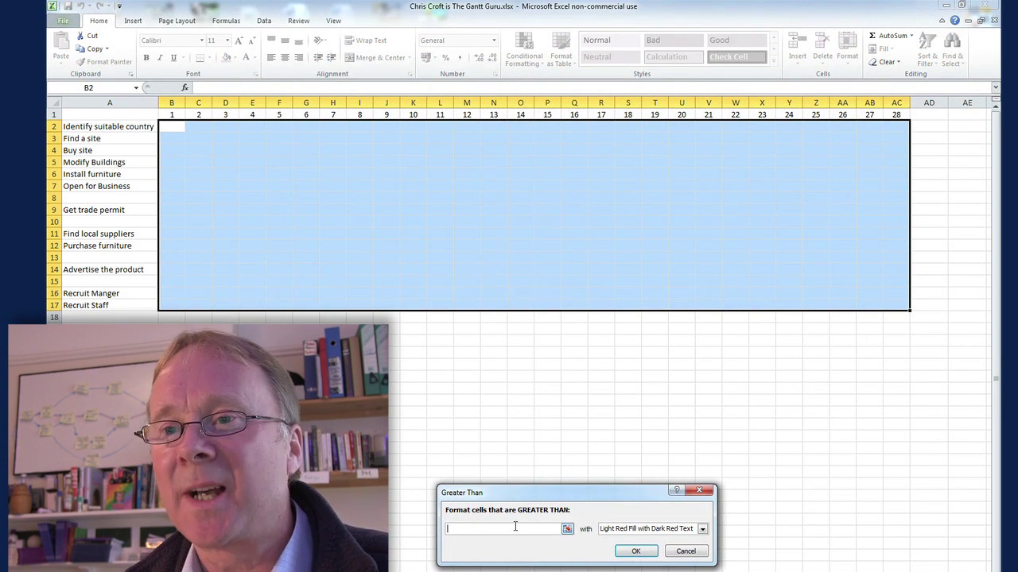
pyautogui.write('0')
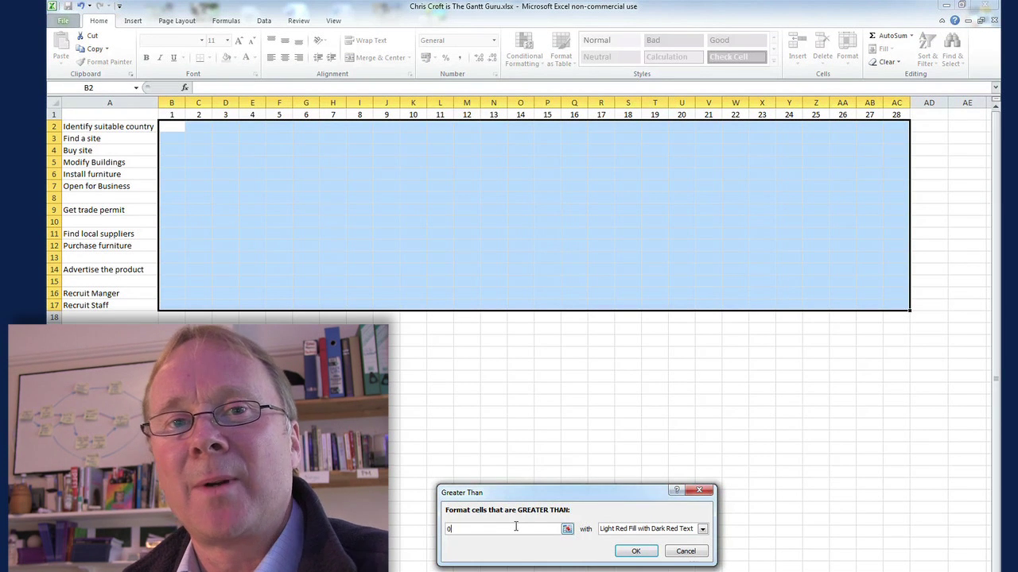
pyautogui.click(637, 551)
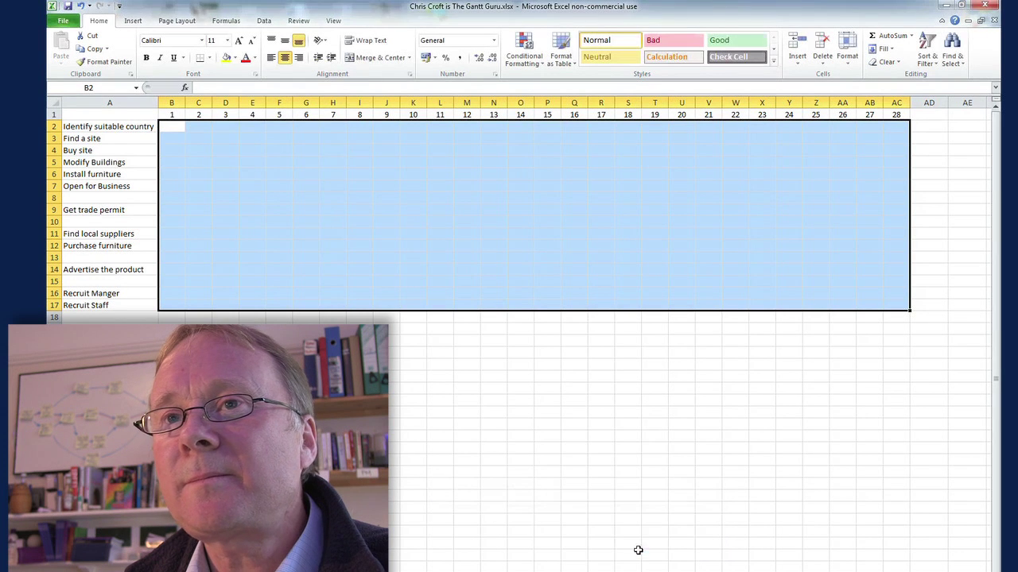
pyautogui.click(334, 207)
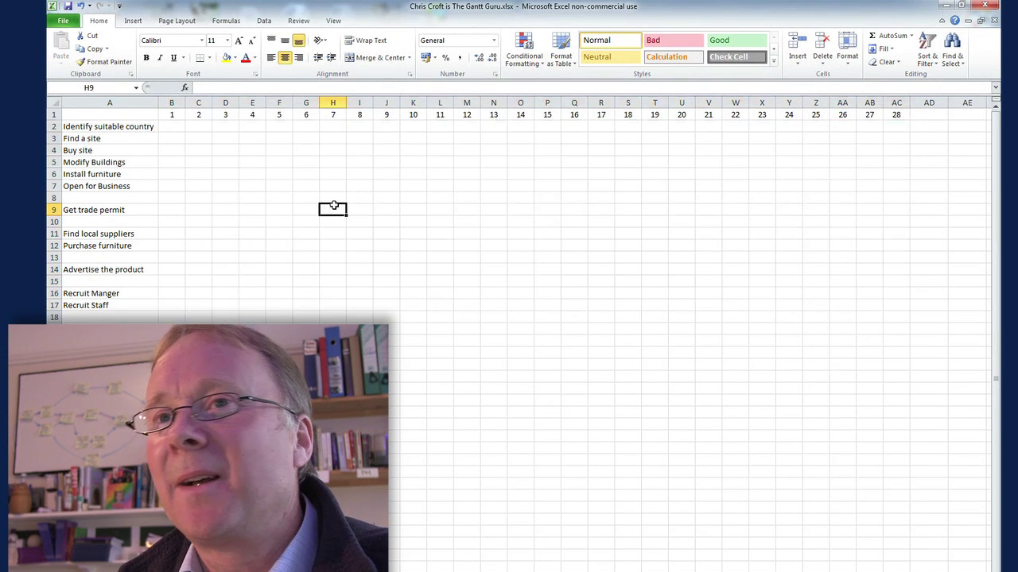
# - Test the red formatting by entering 1 for Buy site in periods 5 to 7 and Modify Buildings in 8 and 9
pyautogui.click(287, 159)
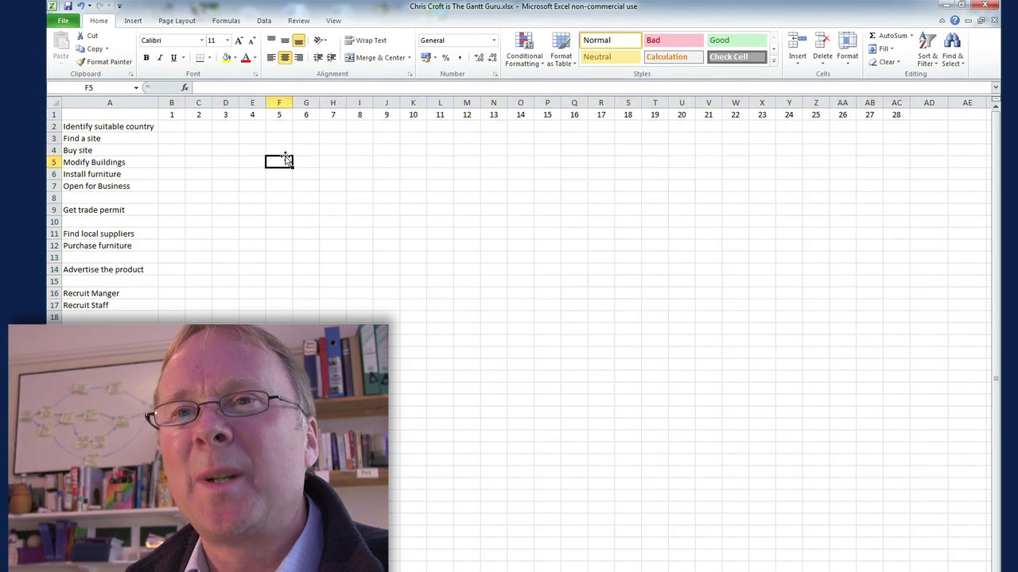
pyautogui.click(283, 156)
pyautogui.write('1')
pyautogui.press('Tab')
pyautogui.write('1')
pyautogui.press('Tab')
pyautogui.write('1')
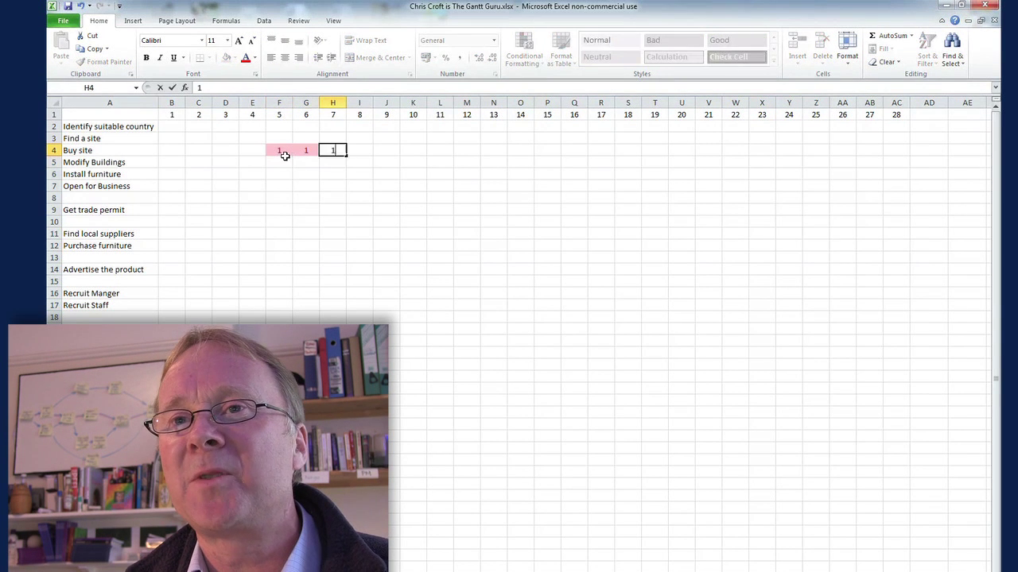
pyautogui.press('Tab')
pyautogui.press('Down')
pyautogui.write('1')
pyautogui.press('Tab')
pyautogui.write('1')
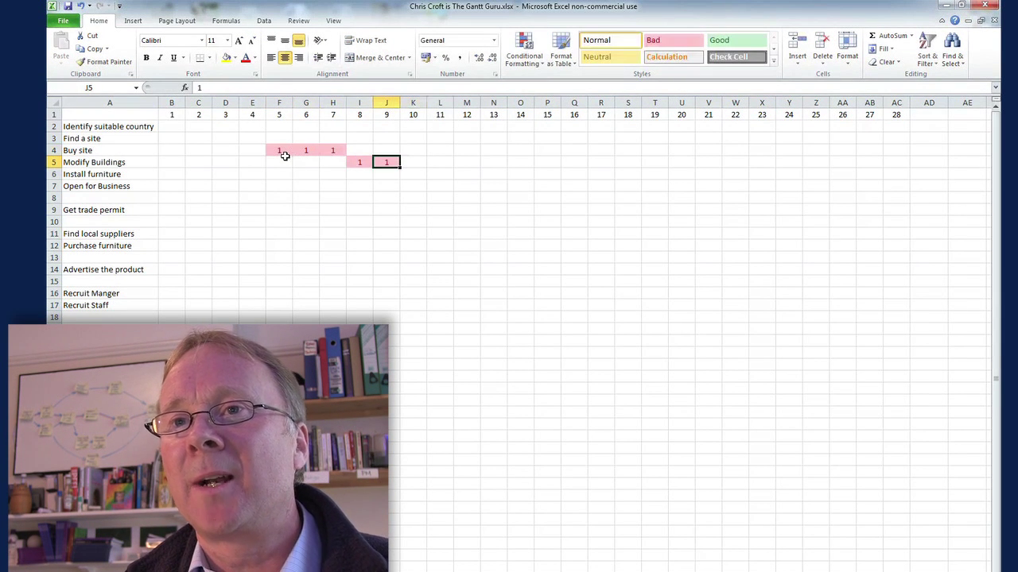
# - Undo the test entries in the Buy site and Modify Buildings rows
pyautogui.hotkey('ctrl', 'z')
pyautogui.hotkey('ctrl', 'z')
pyautogui.hotkey('ctrl', 'z')
pyautogui.hotkey('ctrl', 'z')
pyautogui.hotkey('ctrl', 'z')
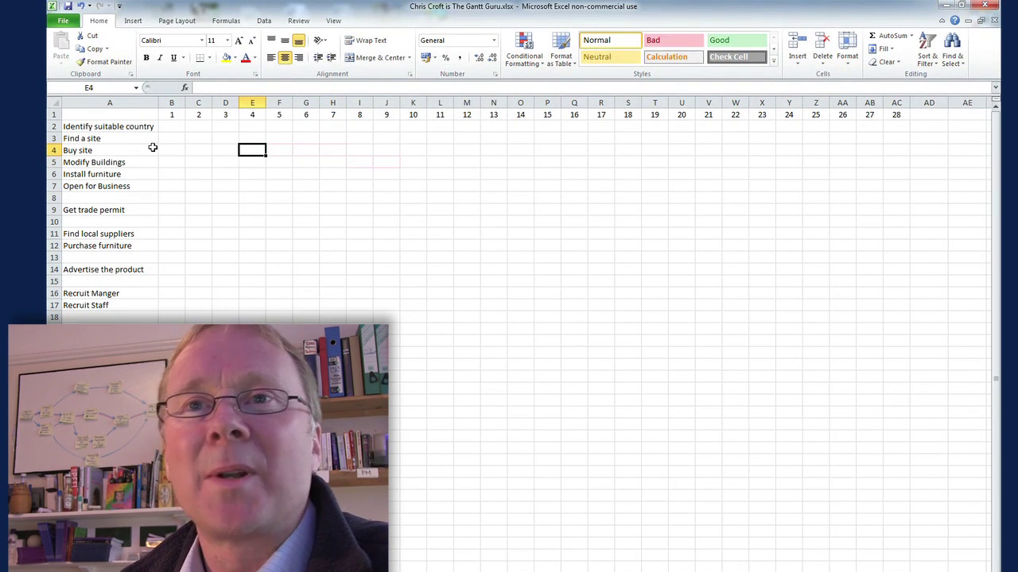
# - Apply conditional formatting to B9:AC17 that gives cells greater than 0 a Green Fill with Dark Green Text
pyautogui.click(172, 128)
pyautogui.moveTo(168, 208); pyautogui.dragTo(889, 307)
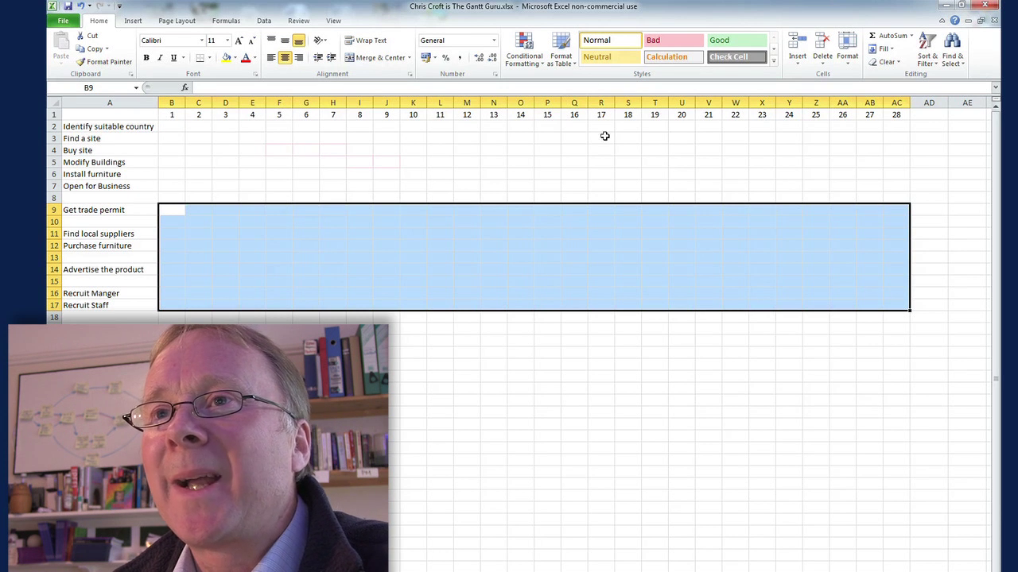
pyautogui.click(527, 63)
pyautogui.moveTo(557, 83)
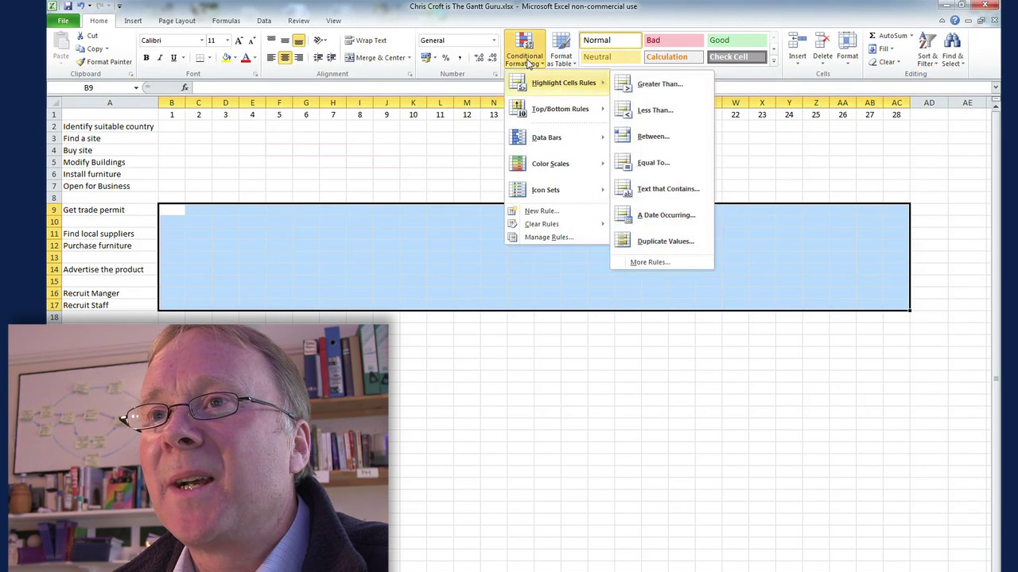
pyautogui.click(648, 86)
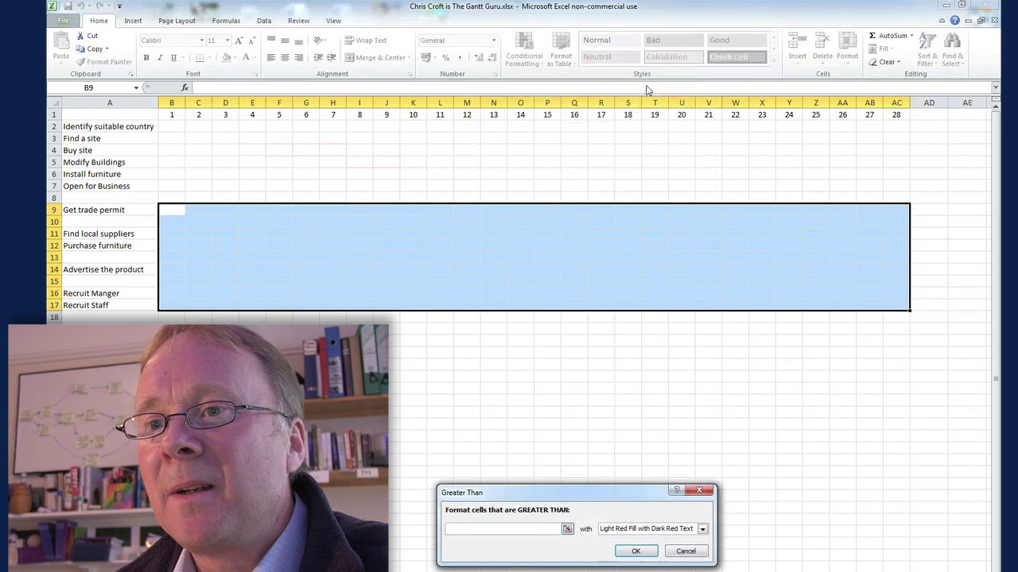
pyautogui.write('0')
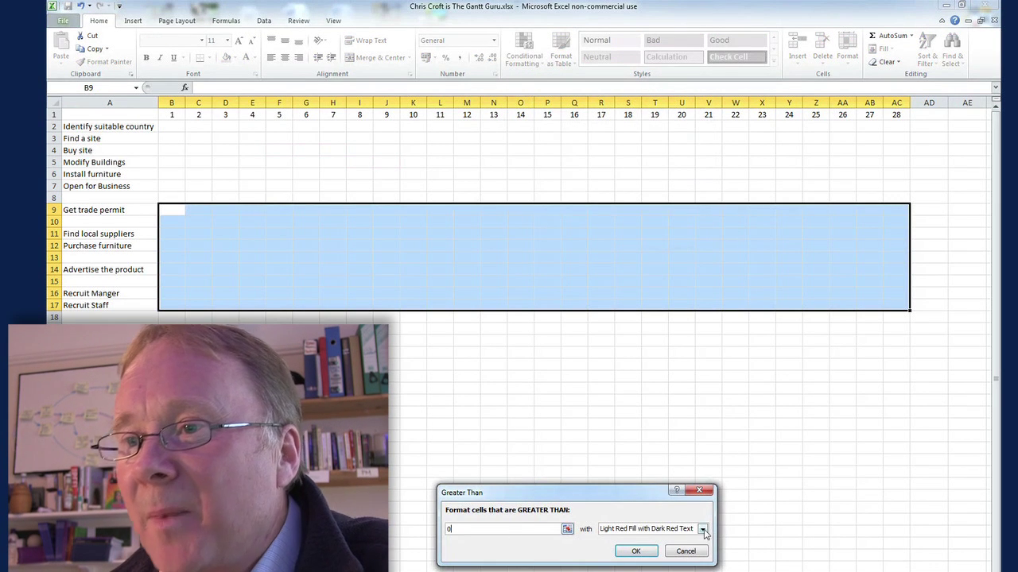
pyautogui.click(702, 529)
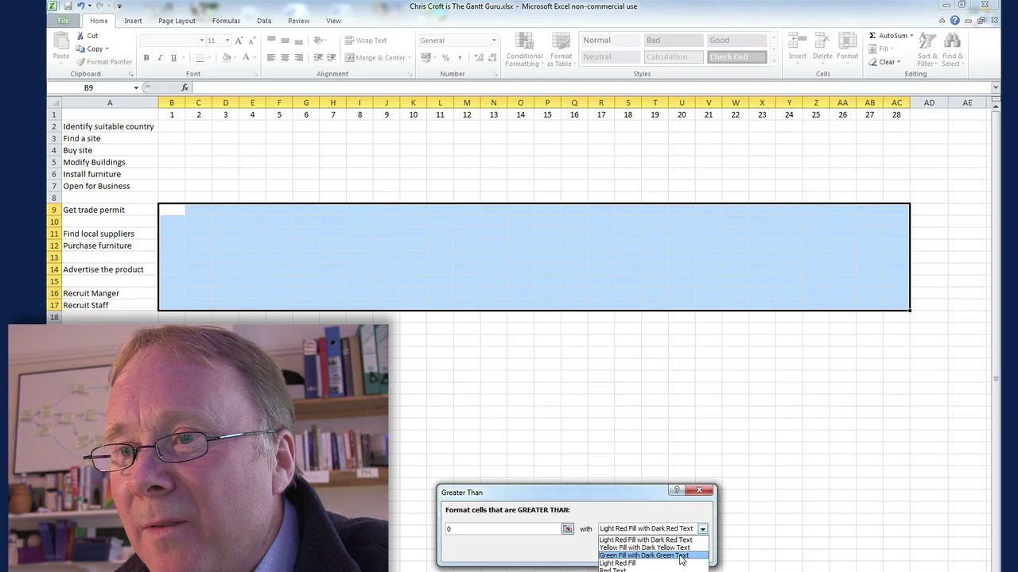
pyautogui.click(680, 555)
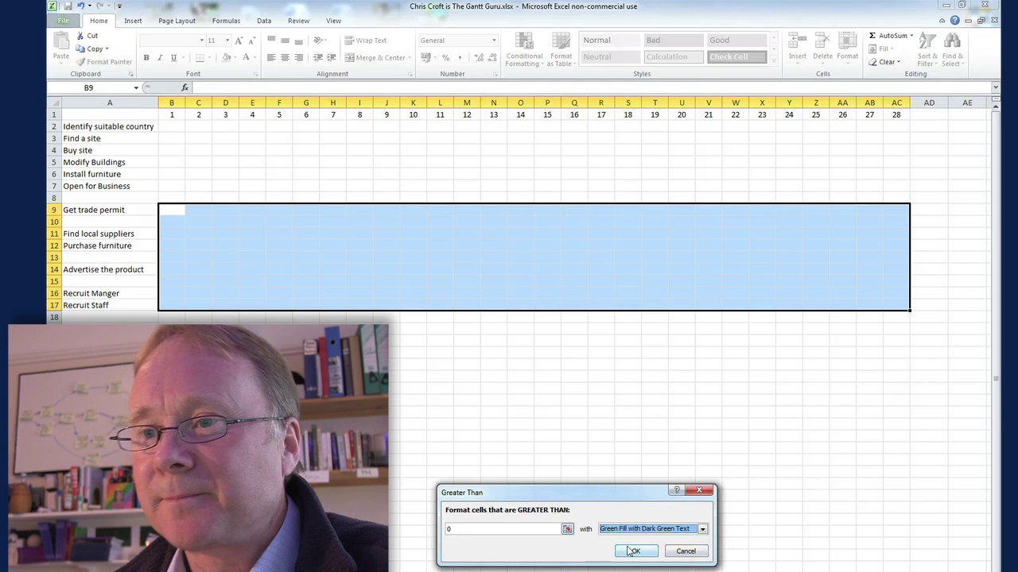
pyautogui.click(643, 552)
# - Test the green formatting by entering 1 for Purchase furniture in periods 6 and 7
pyautogui.click(312, 244)
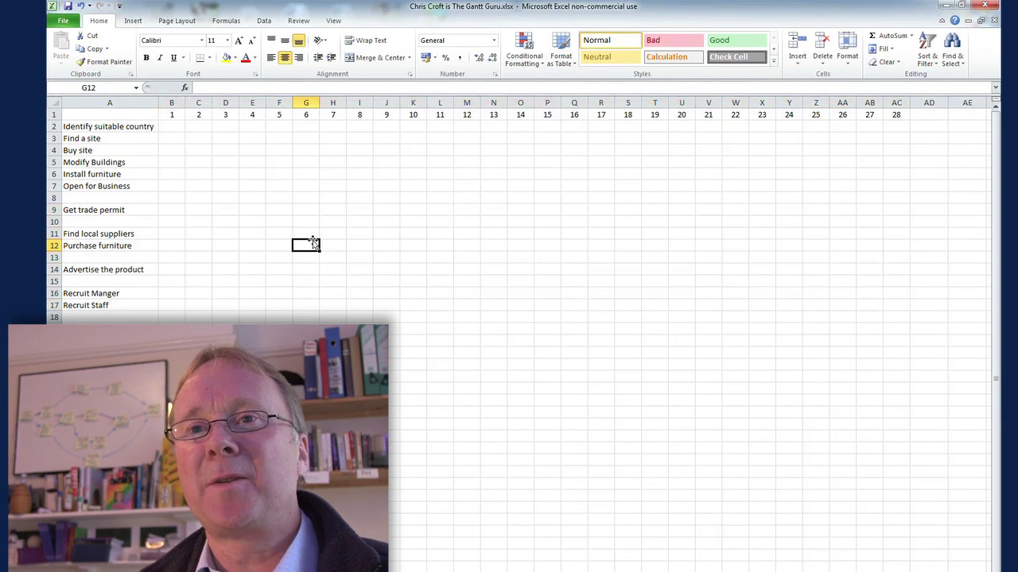
pyautogui.write('1')
pyautogui.press('Tab')
pyautogui.write('1')
pyautogui.press('Tab')
# - Clear the two test entries from the Purchase furniture row
pyautogui.press('Left')
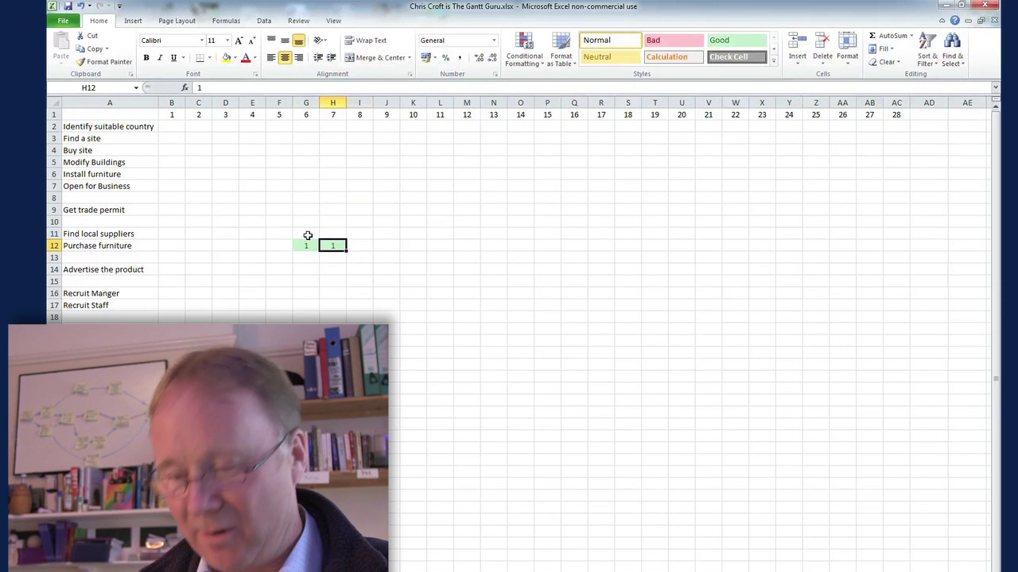
pyautogui.press('Delete')
pyautogui.press('Left')
pyautogui.press('Delete')
pyautogui.press('Left')
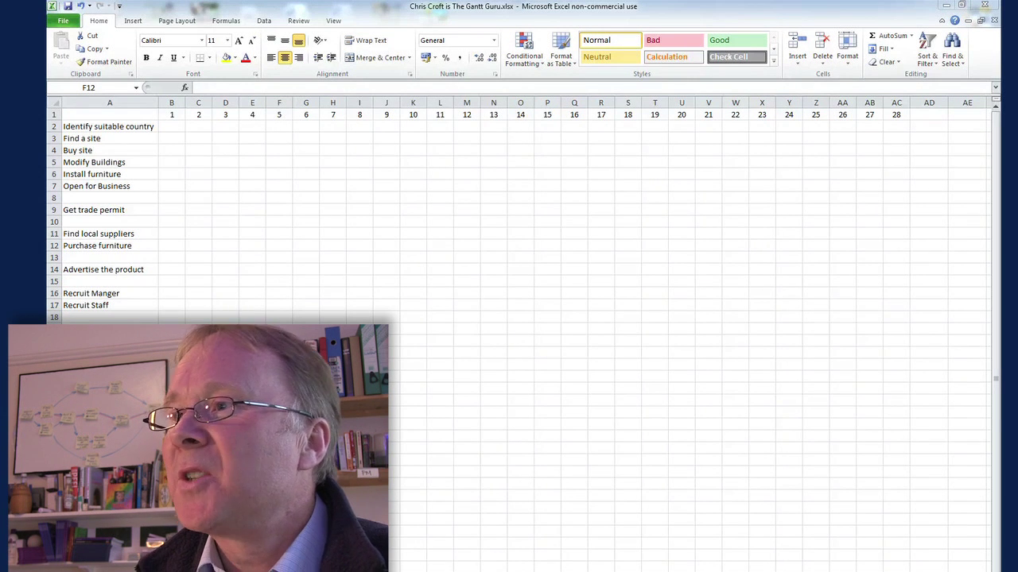
# - Schedule Identify suitable country by entering 1 in each of periods 1 to 4
pyautogui.click(170, 127)
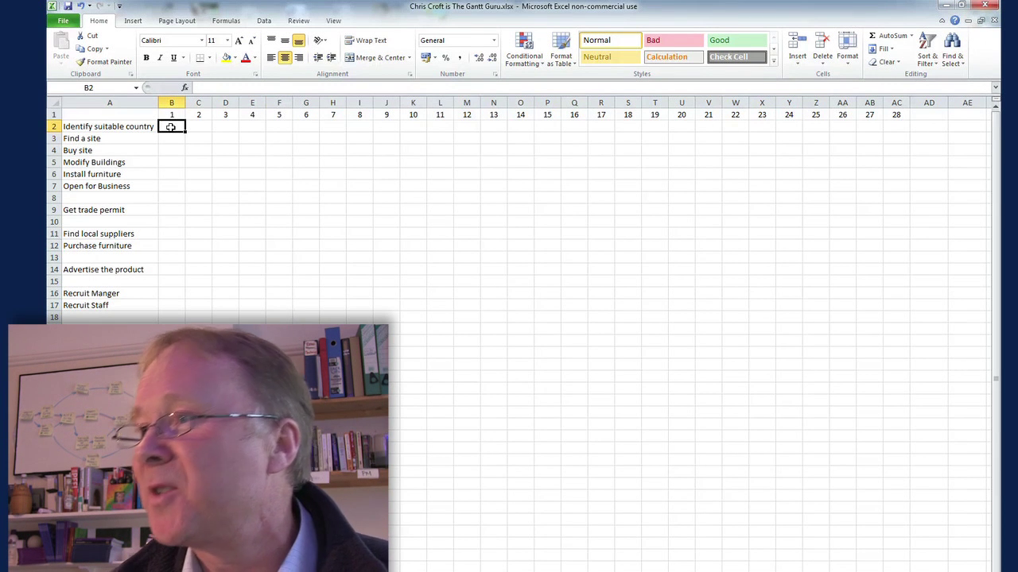
pyautogui.write('1')
pyautogui.press('Tab')
pyautogui.write('1')
pyautogui.press('Tab')
pyautogui.write('1')
pyautogui.press('Tab')
pyautogui.write('1')
pyautogui.press('Tab')
pyautogui.press('Down')
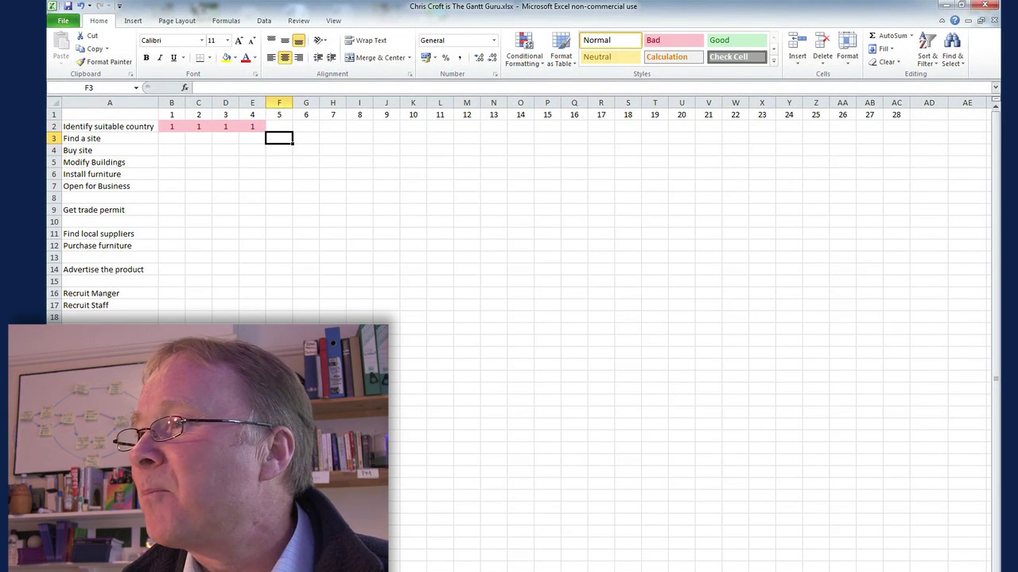
# - Schedule Find a site by entering 1 in each of periods 5 to 8
pyautogui.write('1')
pyautogui.press('Tab')
pyautogui.write('1')
pyautogui.press('Tab')
pyautogui.press('1')
pyautogui.press('Tab')
pyautogui.write('1')
pyautogui.press('Tab')
pyautogui.press('Down')
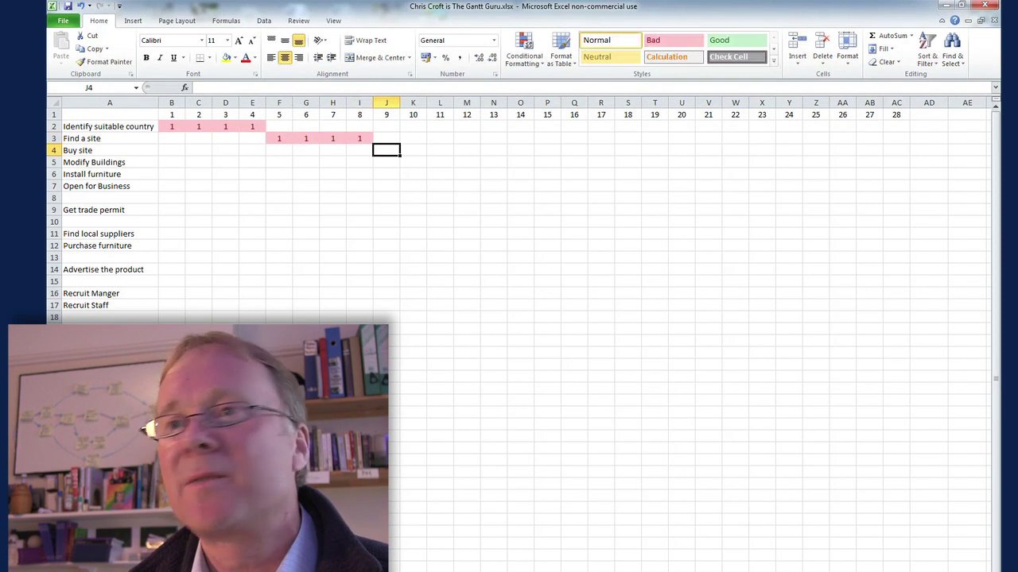
# - Schedule Buy site by entering 1 in each of periods 9 to 18
pyautogui.press('1')
pyautogui.press('Tab')
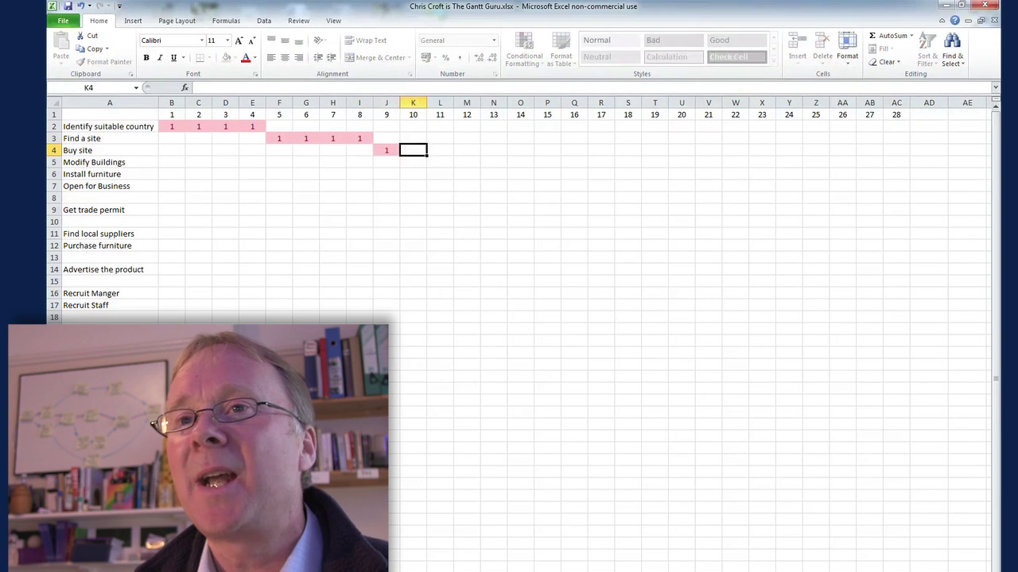
pyautogui.press('1')
pyautogui.press('Tab')
pyautogui.press('1')
pyautogui.press('Tab')
pyautogui.press('1')
pyautogui.press('Tab')
pyautogui.press('1')
pyautogui.press('Tab')
pyautogui.press('1')
pyautogui.press('Tab')
pyautogui.write('1')
pyautogui.press('Tab')
pyautogui.write('1')
pyautogui.press('Tab')
pyautogui.write('1')
pyautogui.press('Tab')
pyautogui.write('1')
pyautogui.press('Tab')
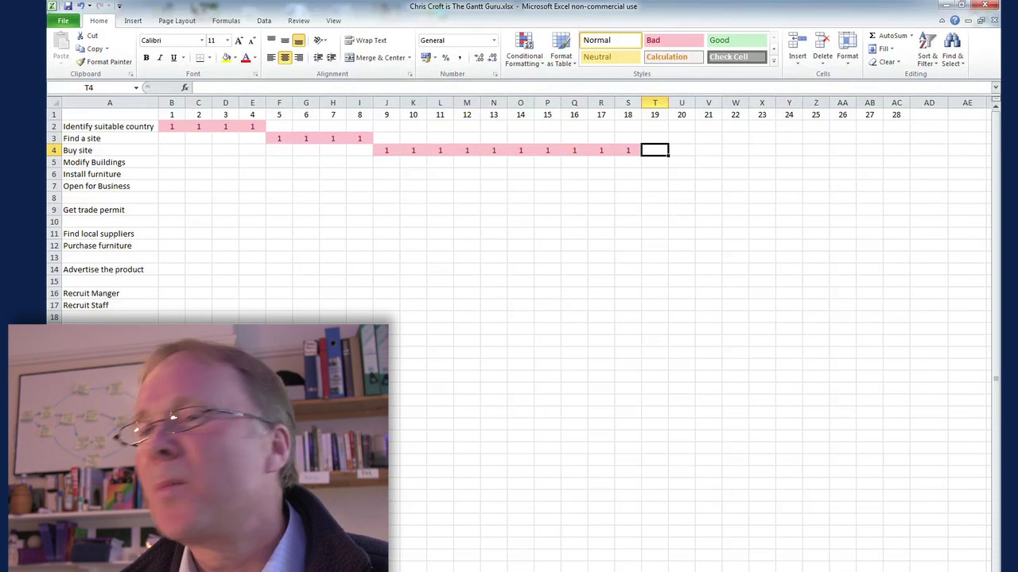
# - Schedule Modify Buildings by entering 1 in each of periods 19 to 26
pyautogui.press('Down')
pyautogui.write('1')
pyautogui.press('Tab')
pyautogui.press('1')
pyautogui.press('Tab')
pyautogui.press('1')
pyautogui.press('Tab')
pyautogui.press('1')
pyautogui.press('Tab')
pyautogui.press('1')
pyautogui.press('Tab')
pyautogui.write('1')
pyautogui.press('Tab')
pyautogui.write('1')
pyautogui.press('Tab')
pyautogui.write('1')
pyautogui.press('Left')
pyautogui.press('Left')
pyautogui.press('Left')
pyautogui.press('Left')
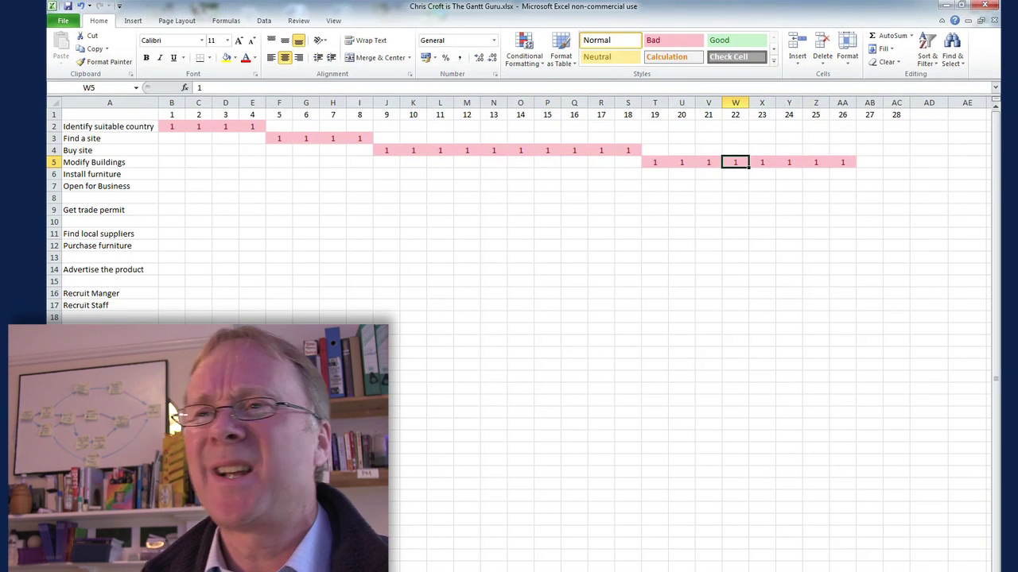
pyautogui.click(762, 162)
pyautogui.press('Tab')
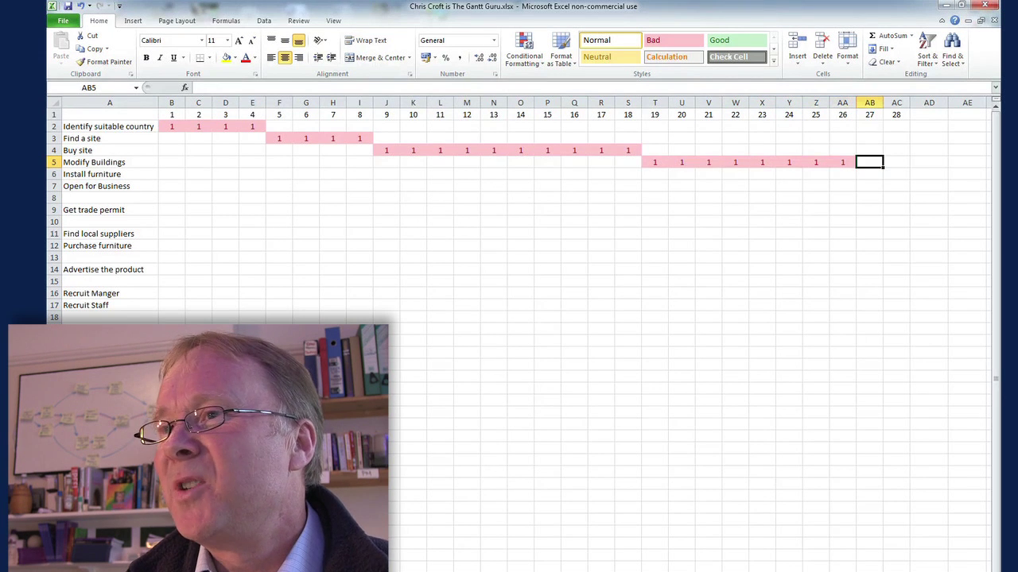
# - Schedule Install furniture by entering 1 in each of periods 27 and 28
pyautogui.press('Down')
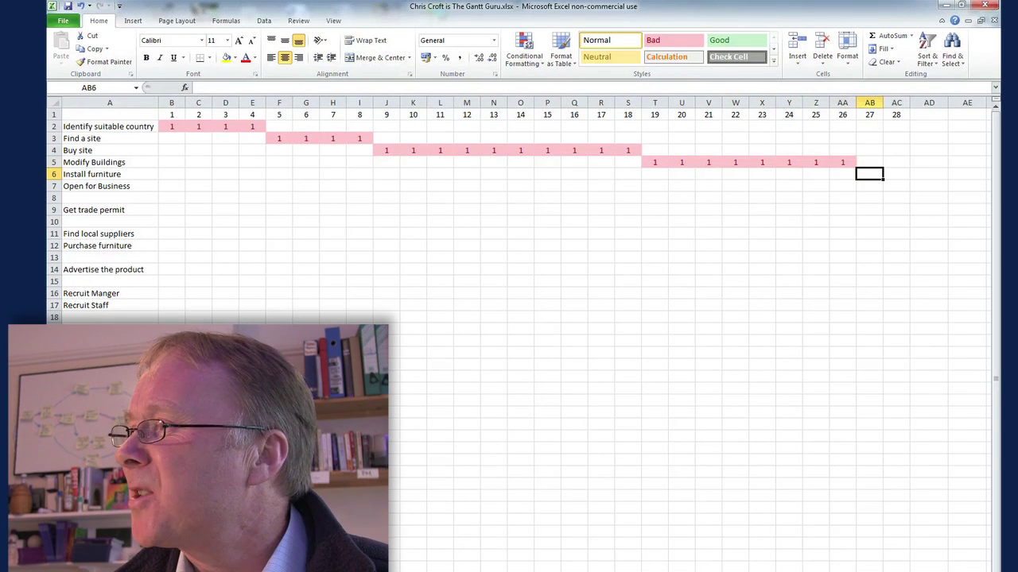
pyautogui.write('1')
pyautogui.press('Tab')
pyautogui.write('1')
pyautogui.press('Tab')
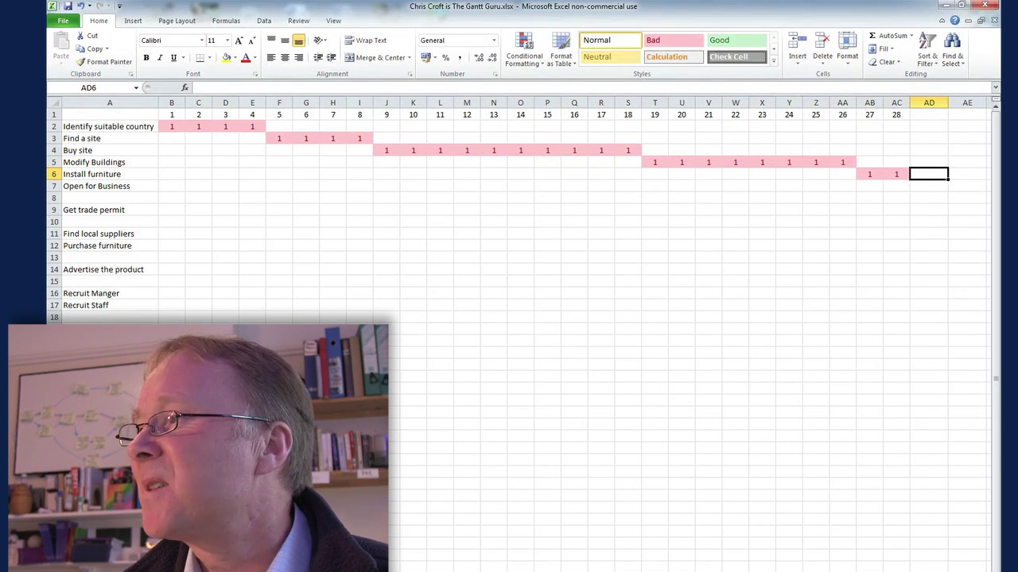
pyautogui.press('Down')
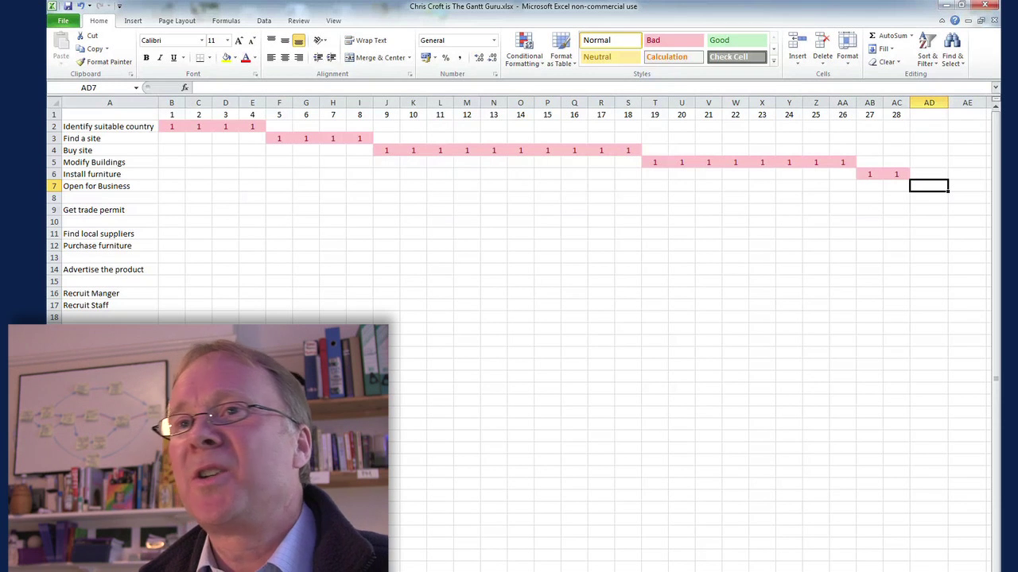
# - Add a left border to the whole of column AD to mark the project end after period 28
pyautogui.click(924, 102)
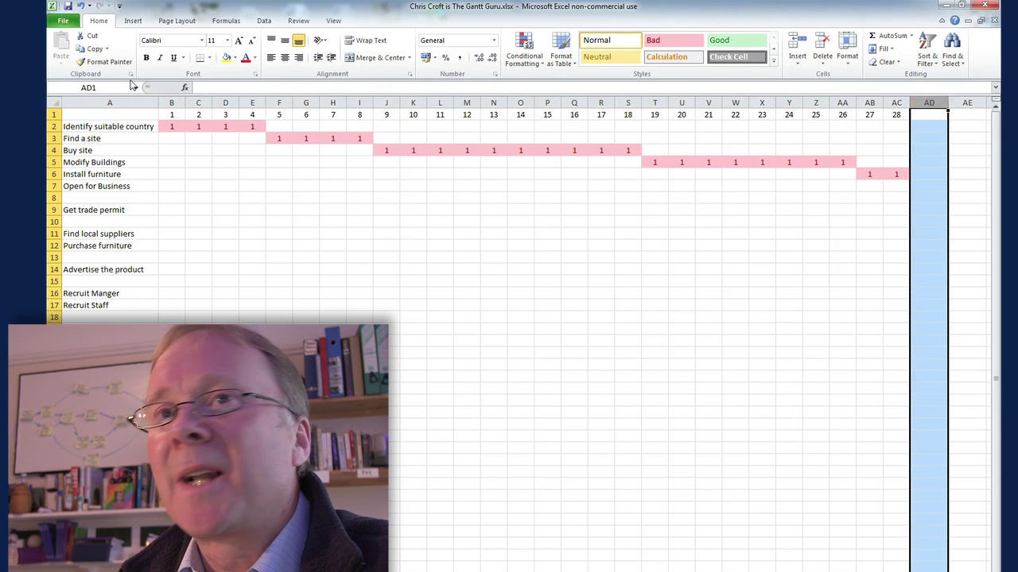
pyautogui.click(211, 59)
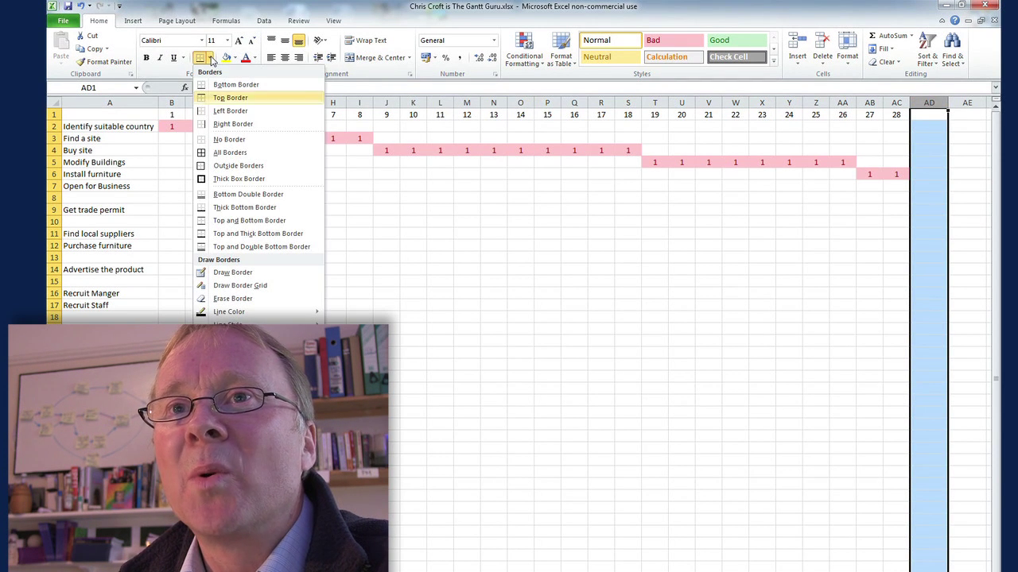
pyautogui.click(229, 111)
pyautogui.click(783, 262)
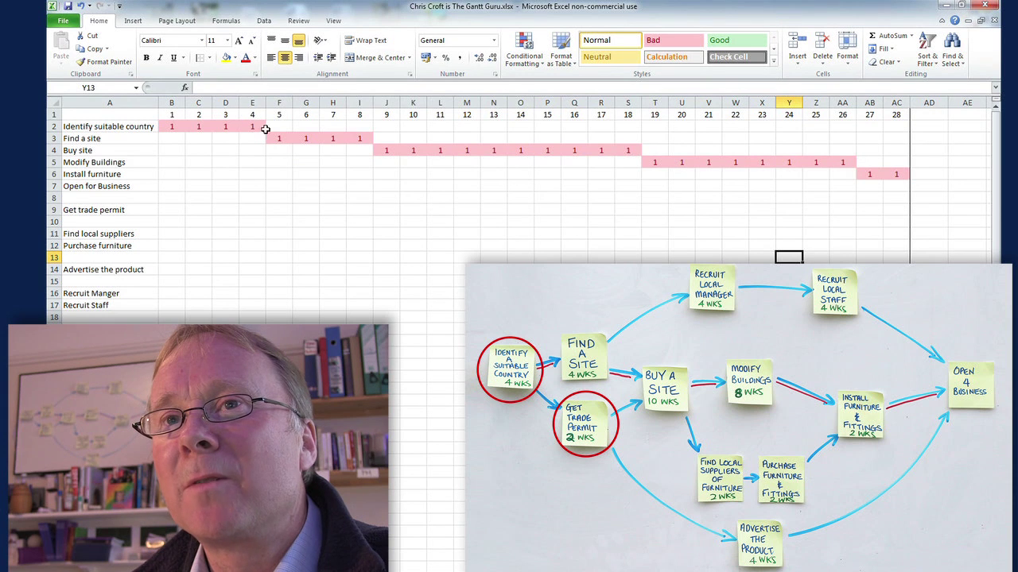
# - Add left borders to F2:F9 and J4:J9 to mark the window available for Get trade permit
pyautogui.moveTo(272, 129); pyautogui.dragTo(273, 207)
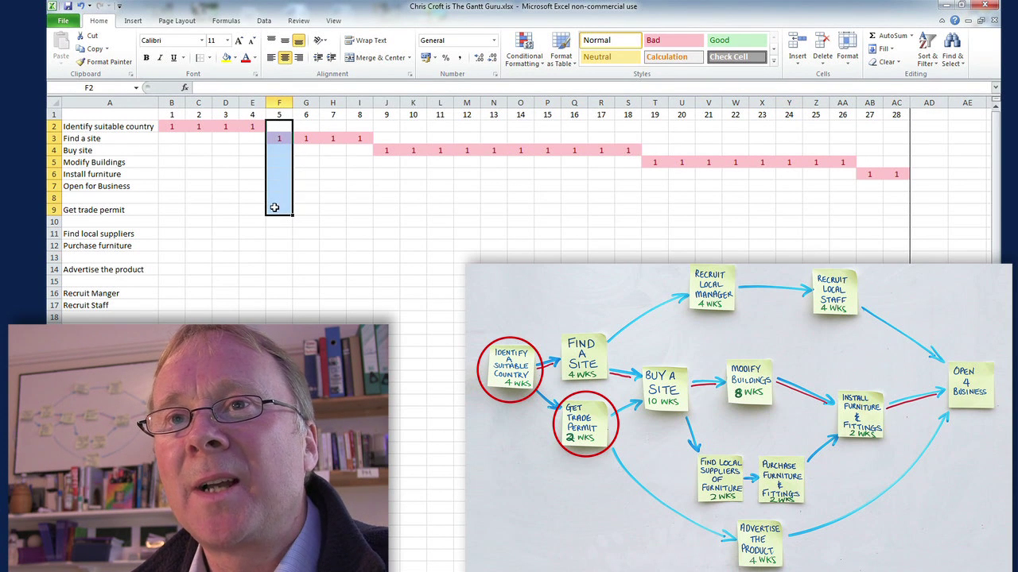
pyautogui.click(198, 58)
pyautogui.click(279, 205)
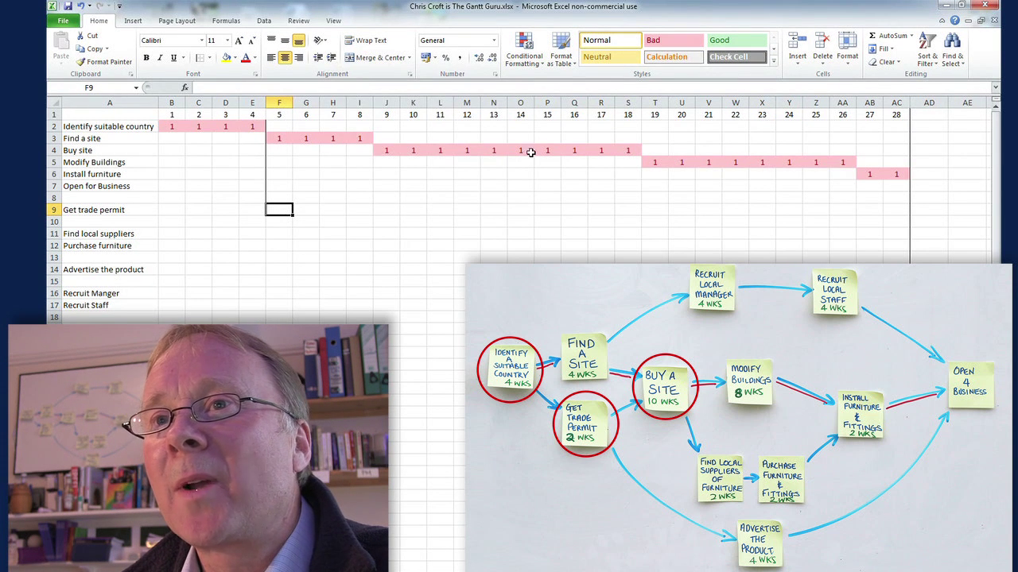
pyautogui.moveTo(386, 151); pyautogui.dragTo(375, 216)
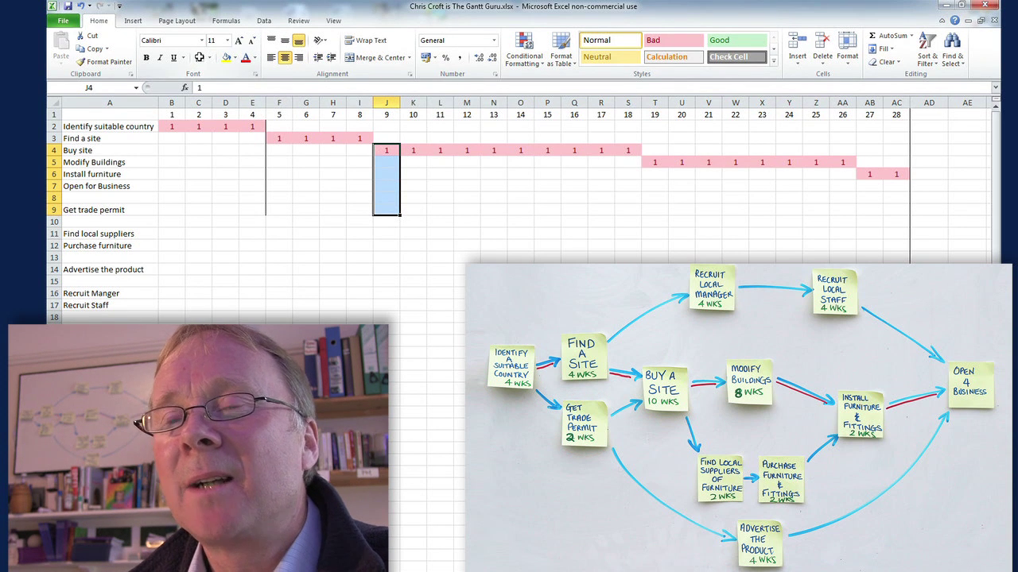
# - Schedule Get trade permit by entering 1 in each of periods 6 and 7
pyautogui.click(308, 211)
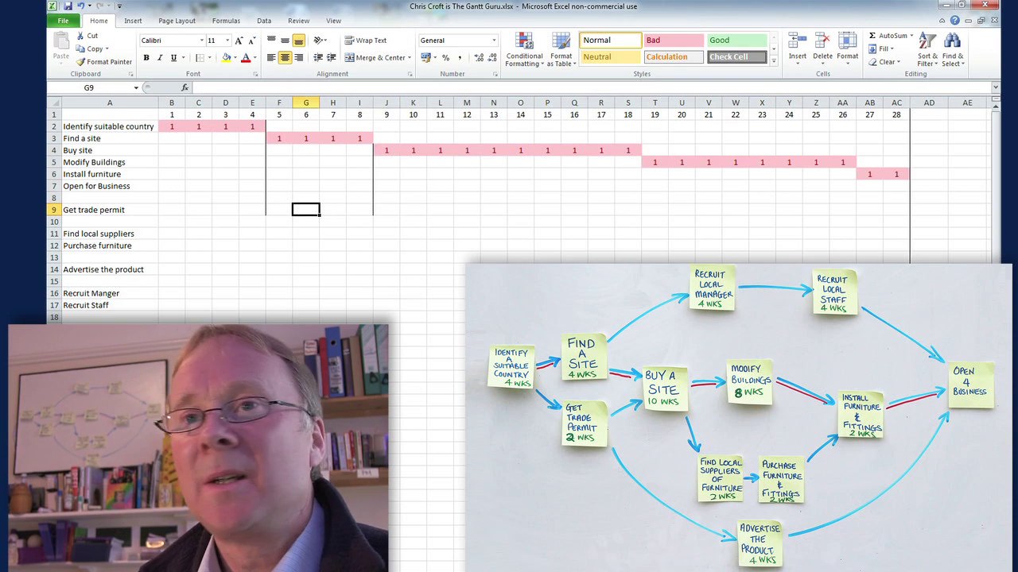
pyautogui.write('1')
pyautogui.press('Right')
pyautogui.write('1')
pyautogui.press('Right')
pyautogui.click(389, 232)
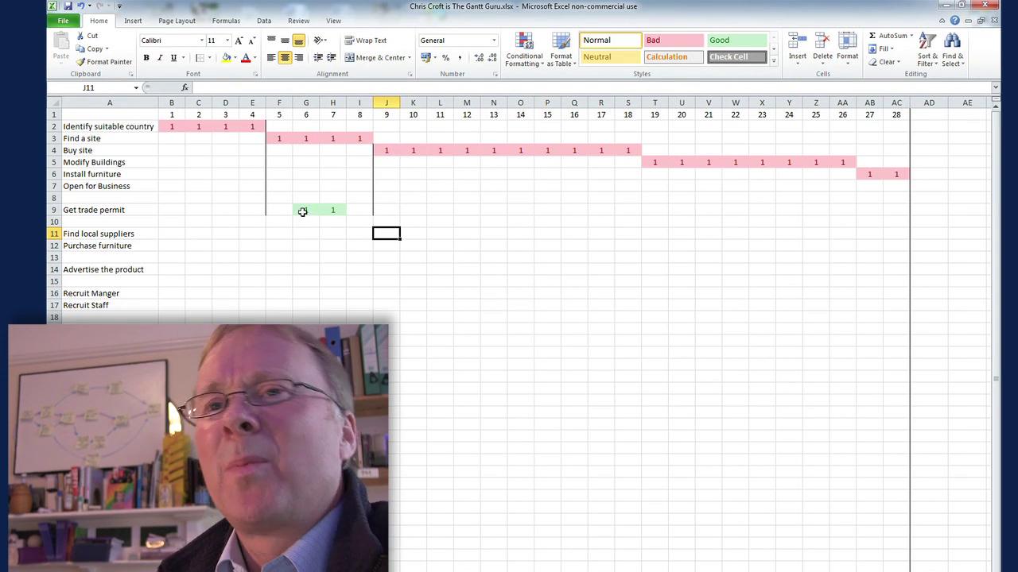
# - Try moving the Get trade permit bar one period earlier, to periods 5 and 6, and undo the move
pyautogui.moveTo(303, 211); pyautogui.dragTo(333, 211)
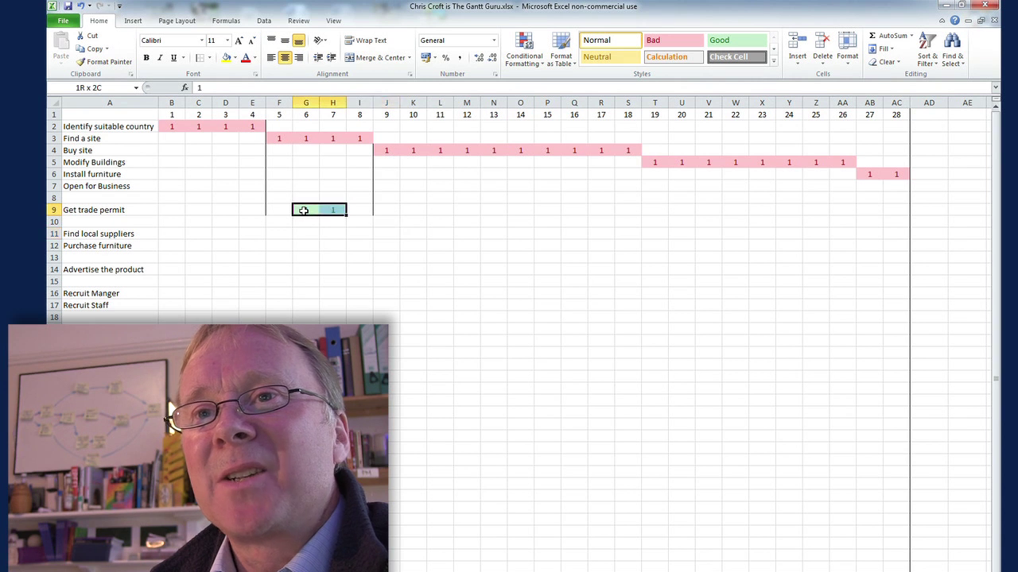
pyautogui.hotkey('ctrl', 'x')
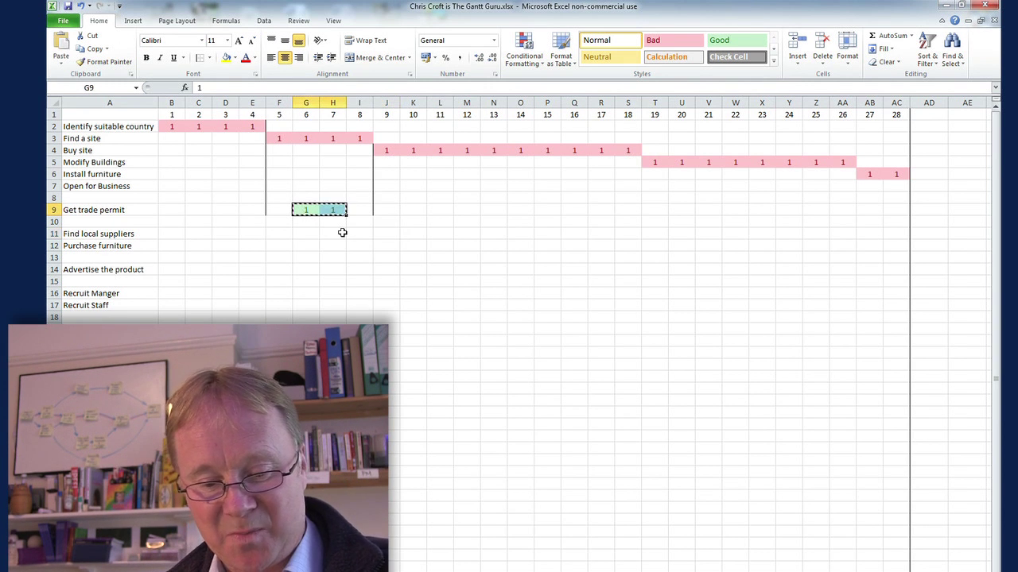
pyautogui.press('Left')
pyautogui.hotkey('ctrl', 'v')
pyautogui.press('Down')
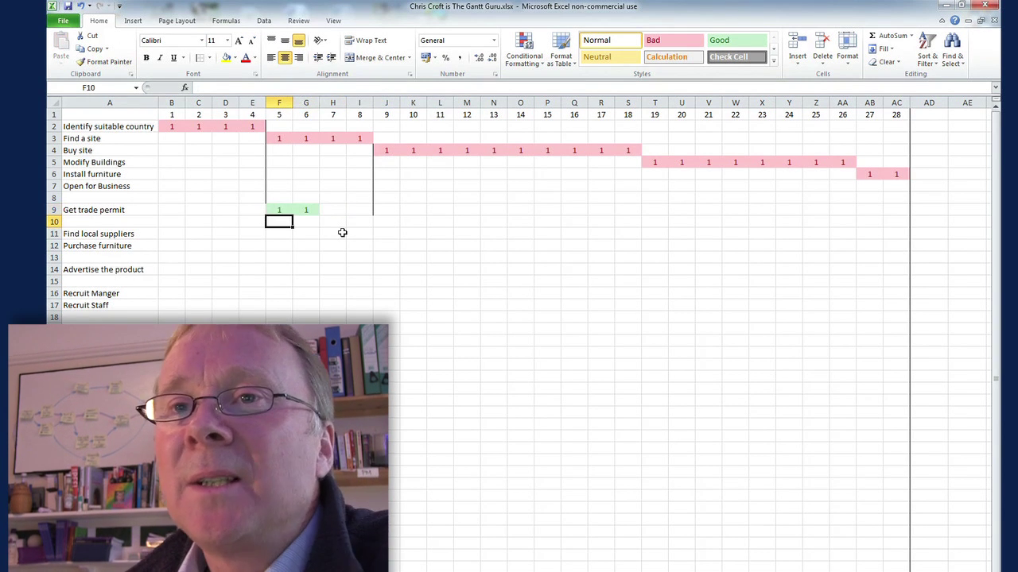
pyautogui.click(82, 10)
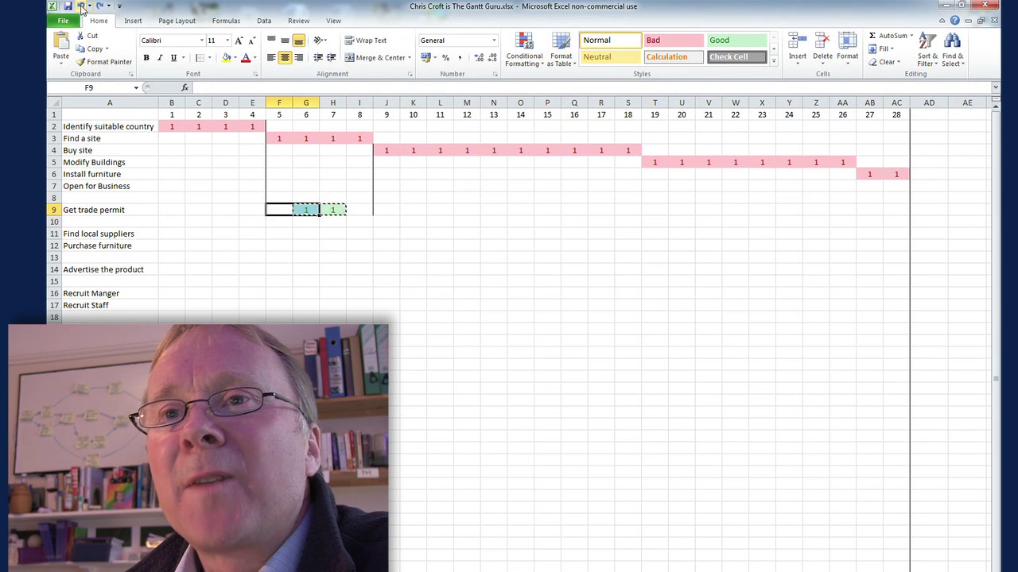
pyautogui.click(304, 225)
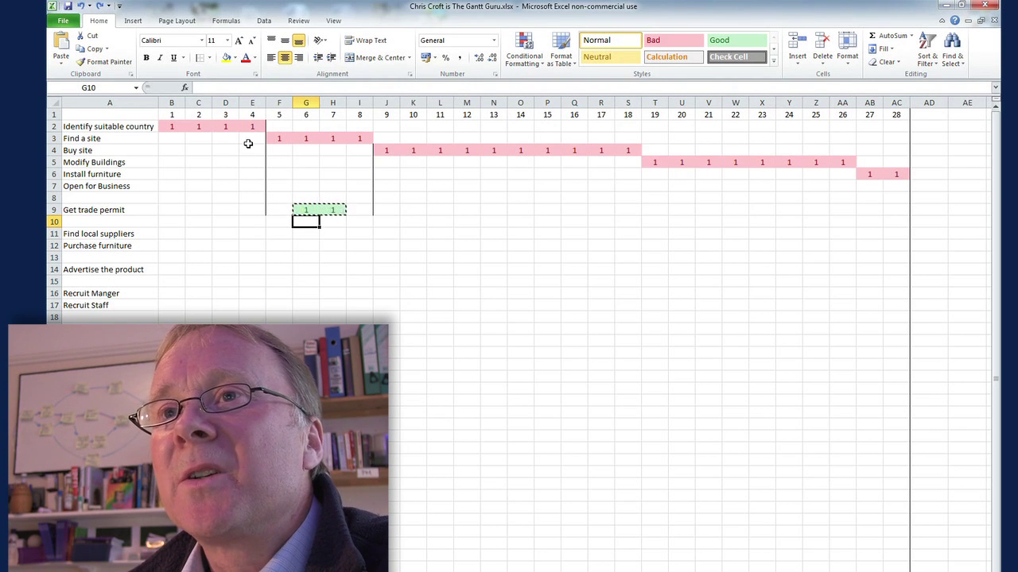
# - Draw straight arrows about 1.22 cm long from both ends of the Get trade permit bar outward to its boundary lines
pyautogui.click(133, 22)
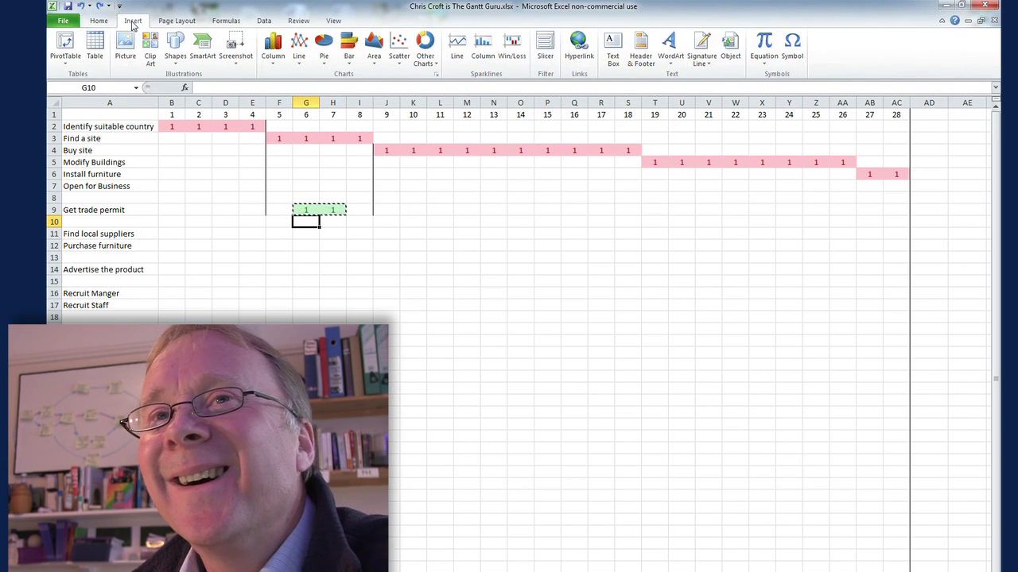
pyautogui.click(176, 49)
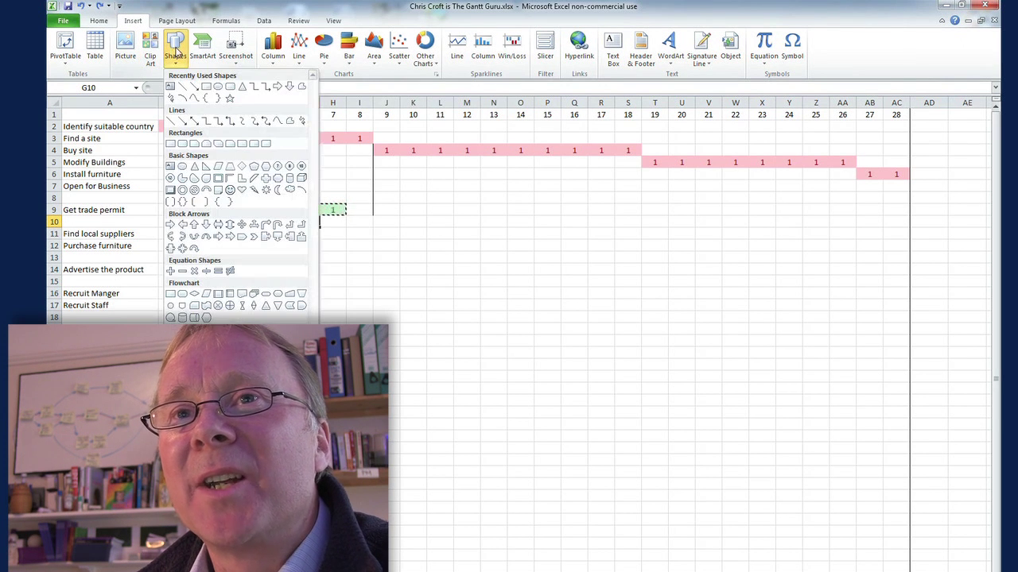
pyautogui.click(183, 123)
pyautogui.moveTo(292, 209); pyautogui.dragTo(264, 209)
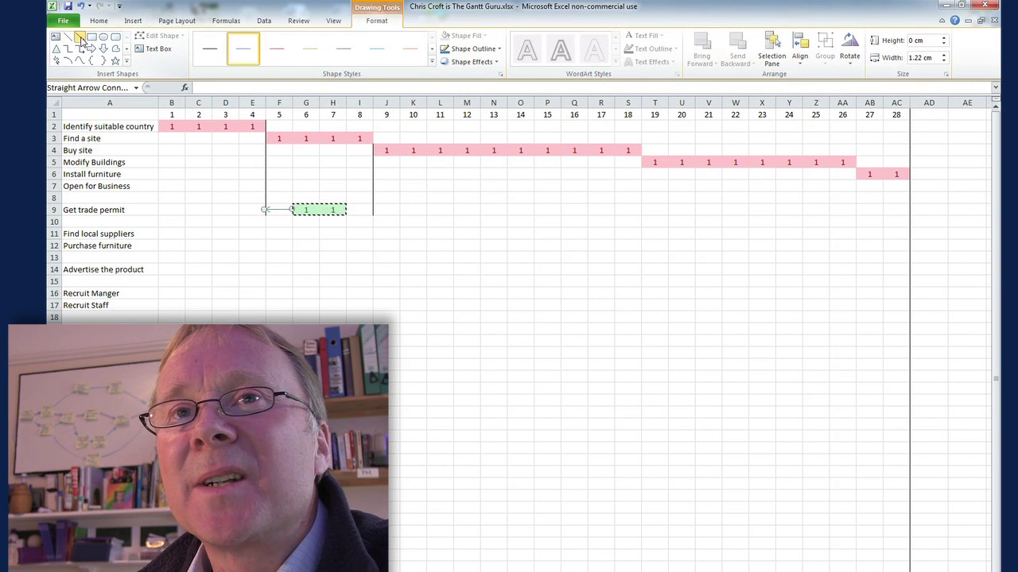
pyautogui.moveTo(346, 209); pyautogui.dragTo(373, 209)
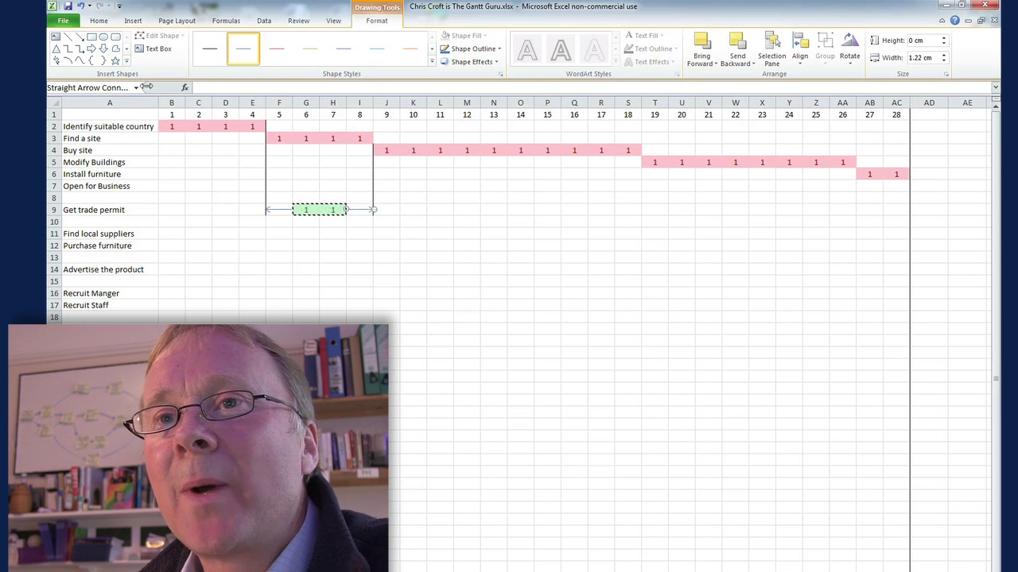
pyautogui.click(100, 21)
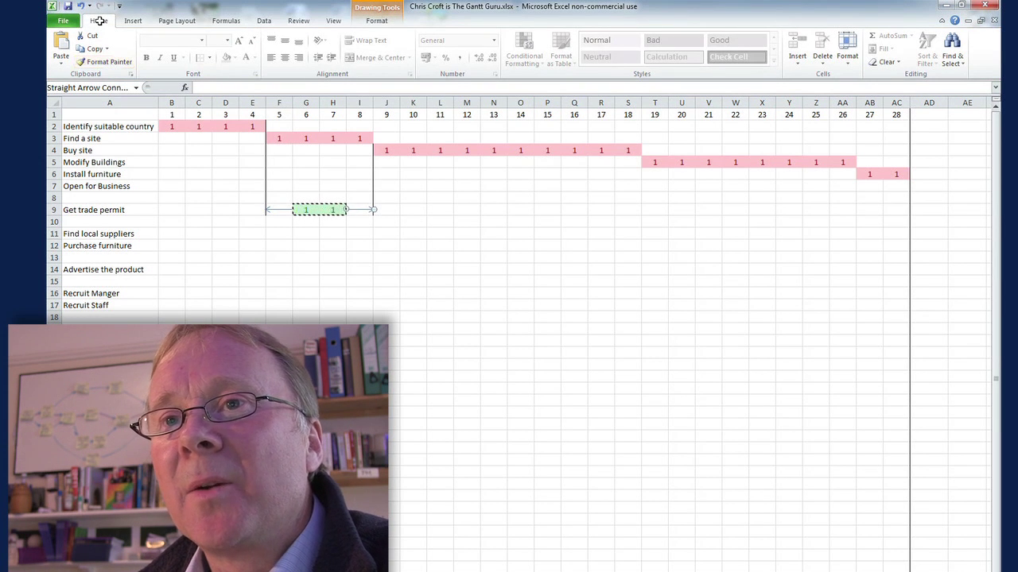
pyautogui.click(322, 231)
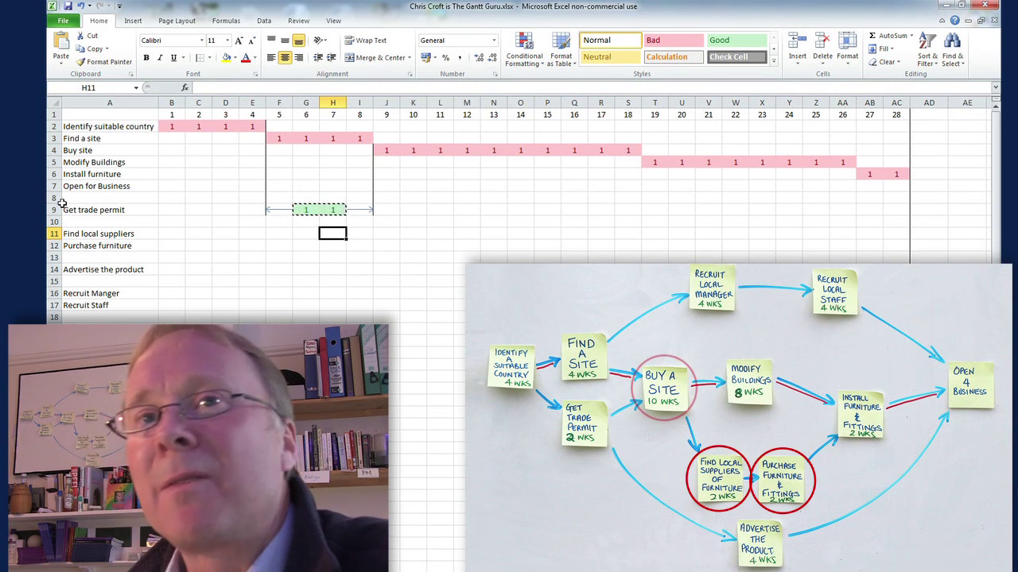
# - Add left borders to T4:T12 and AB6:AB12 to mark the window for the supplier and furniture purchase tasks
pyautogui.moveTo(647, 151); pyautogui.dragTo(643, 244)
pyautogui.click(201, 58)
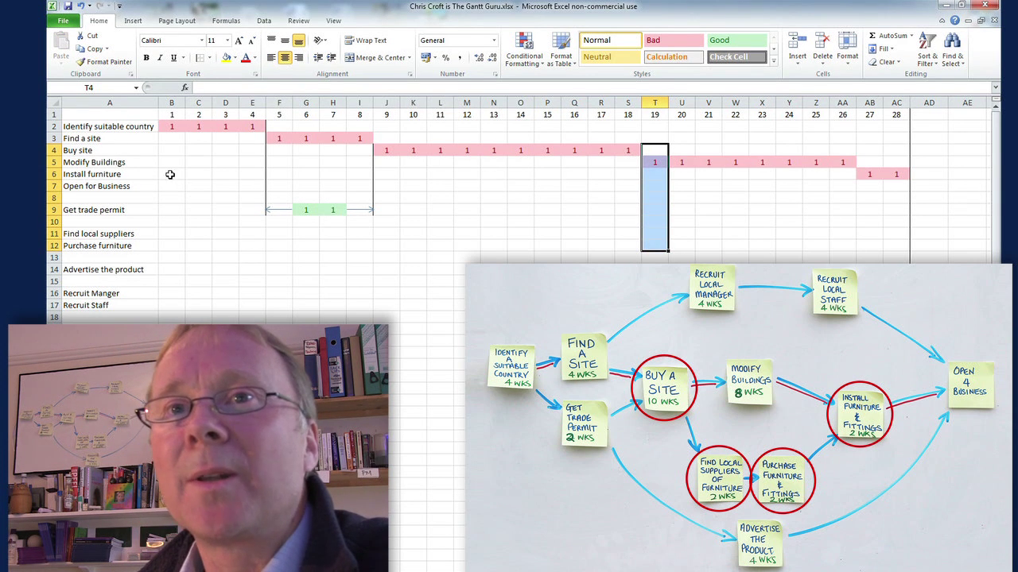
pyautogui.moveTo(863, 174); pyautogui.dragTo(860, 245)
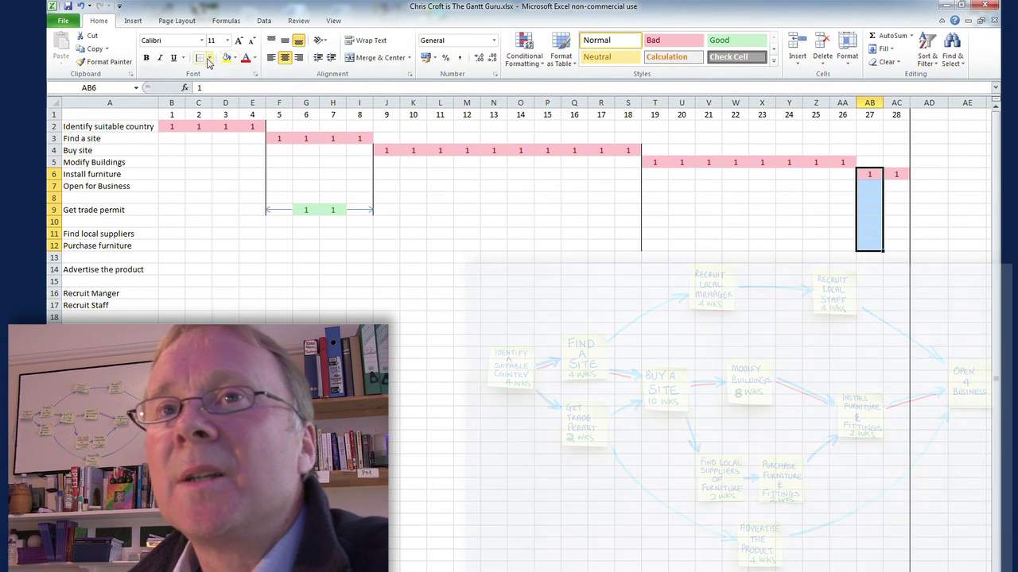
pyautogui.click(200, 58)
# - Schedule Find local suppliers by entering 1 in each of periods 20 and 21
pyautogui.click(707, 244)
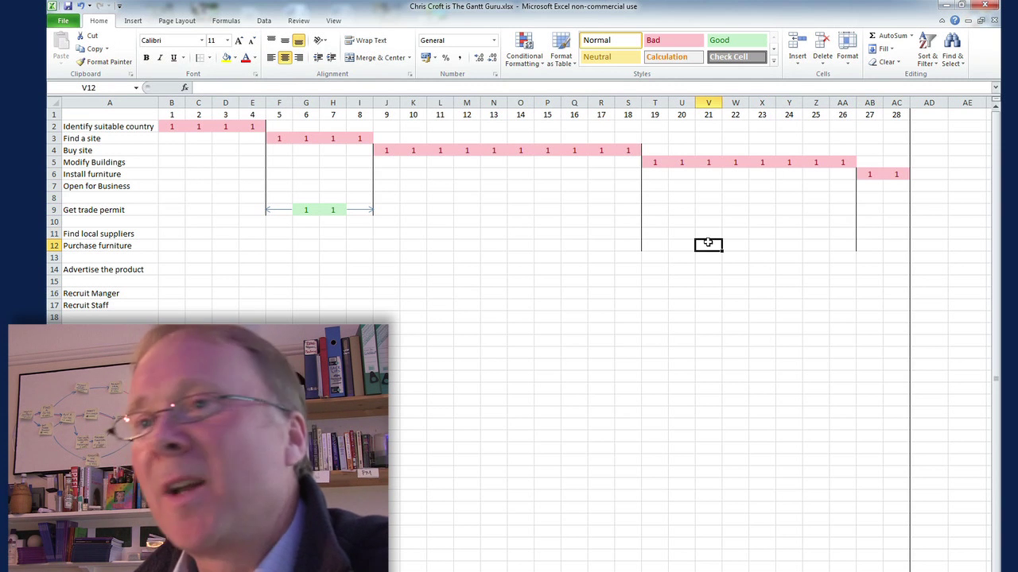
pyautogui.press('Up')
pyautogui.press('Left')
pyautogui.press('Right')
pyautogui.write('1')
pyautogui.press('Right')
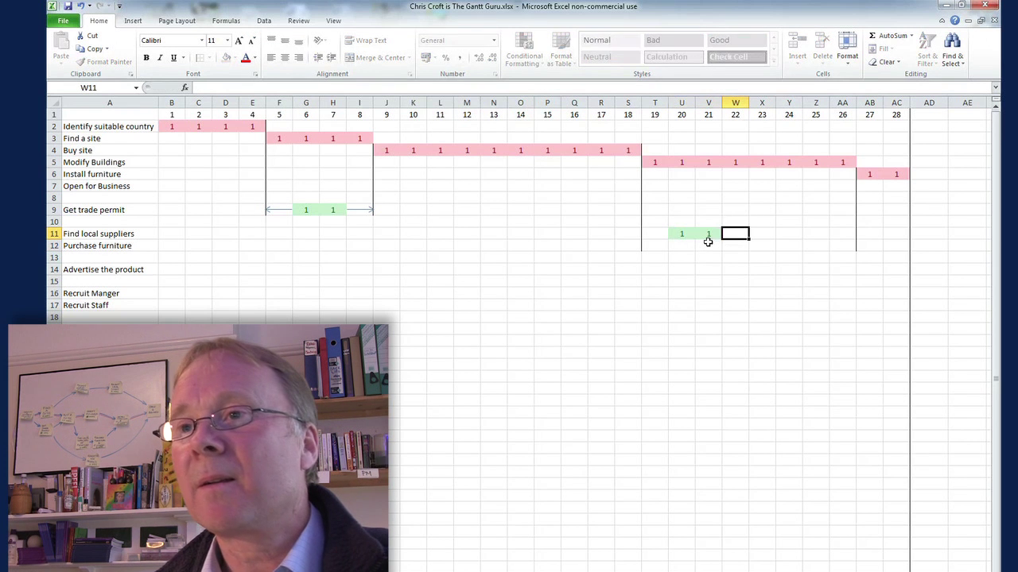
# - Schedule Purchase furniture by entering 1 in each of periods 23 and 24
pyautogui.press('Down')
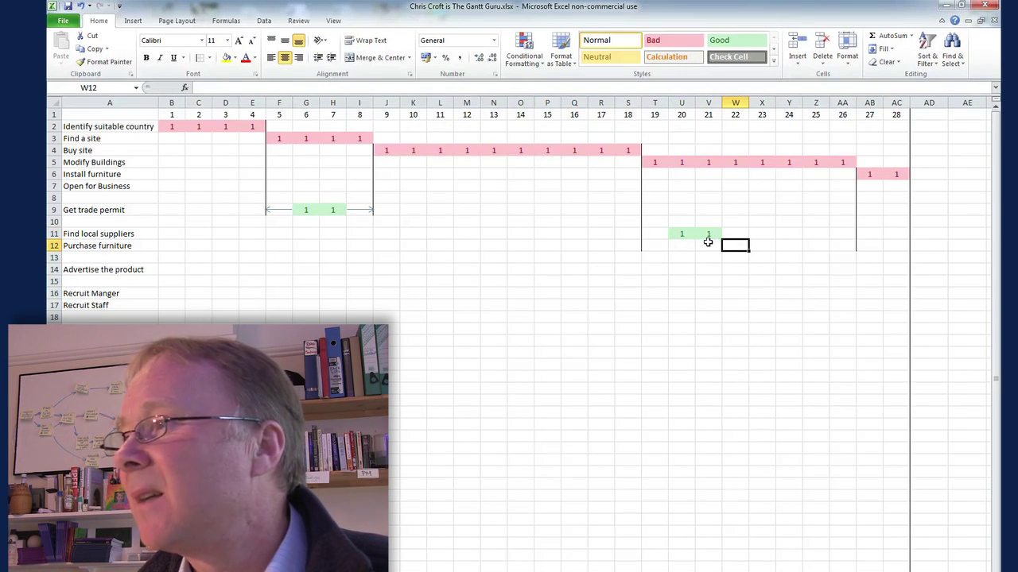
pyautogui.press('Right')
pyautogui.write('1')
pyautogui.press('Right')
pyautogui.write('1')
pyautogui.press('Right')
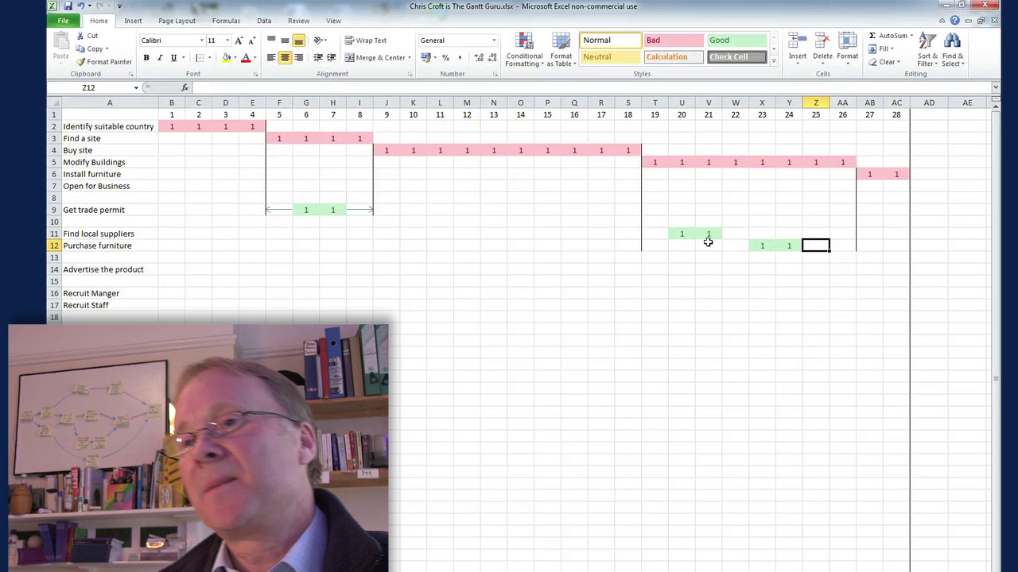
pyautogui.click(778, 285)
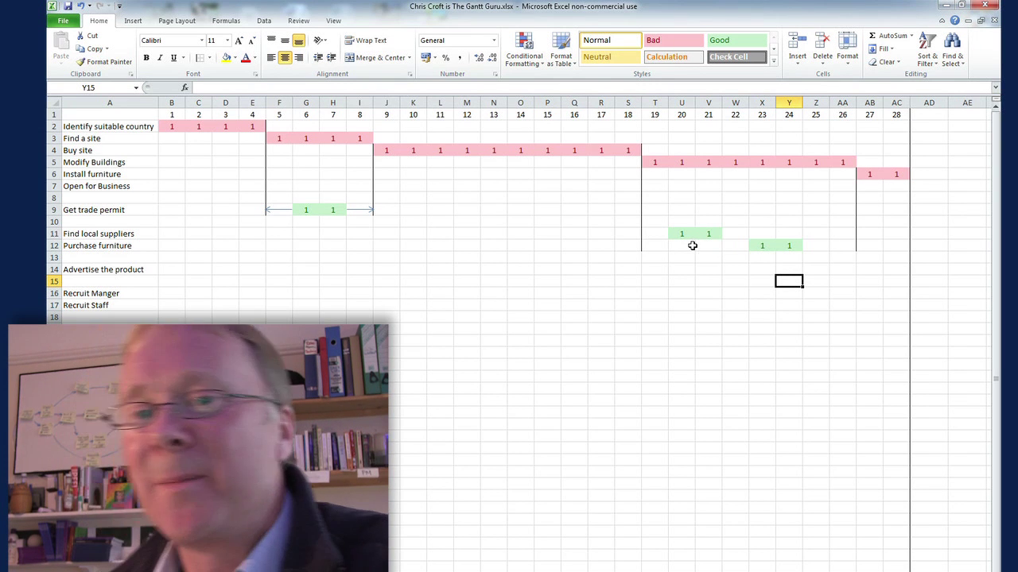
pyautogui.click(132, 22)
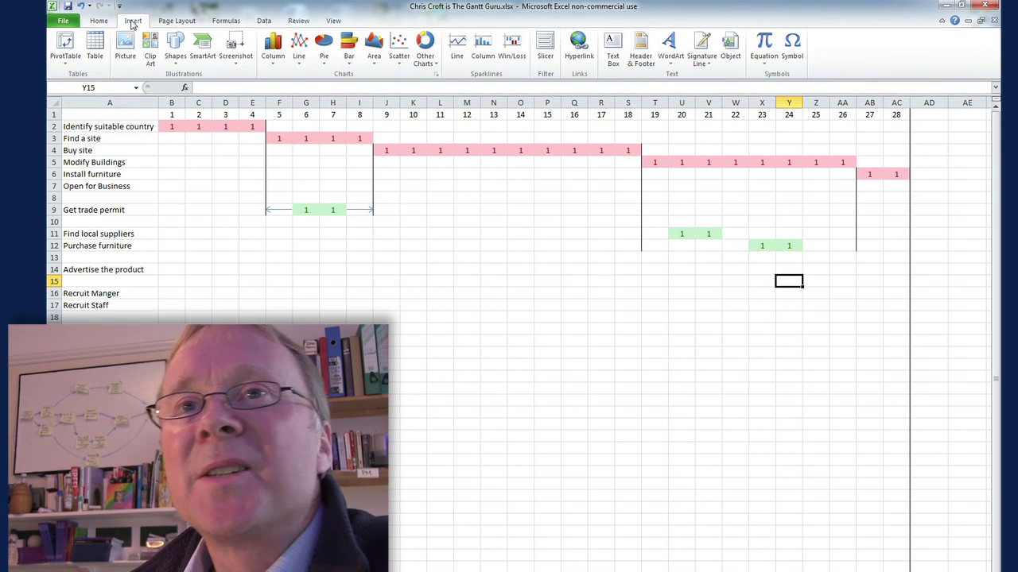
pyautogui.click(175, 46)
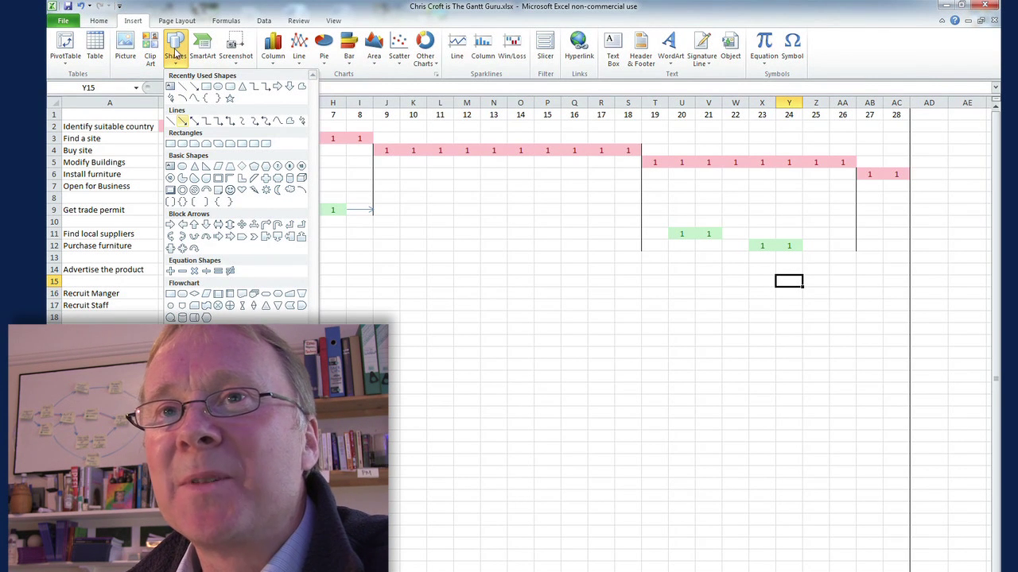
pyautogui.click(183, 120)
pyautogui.click(181, 119)
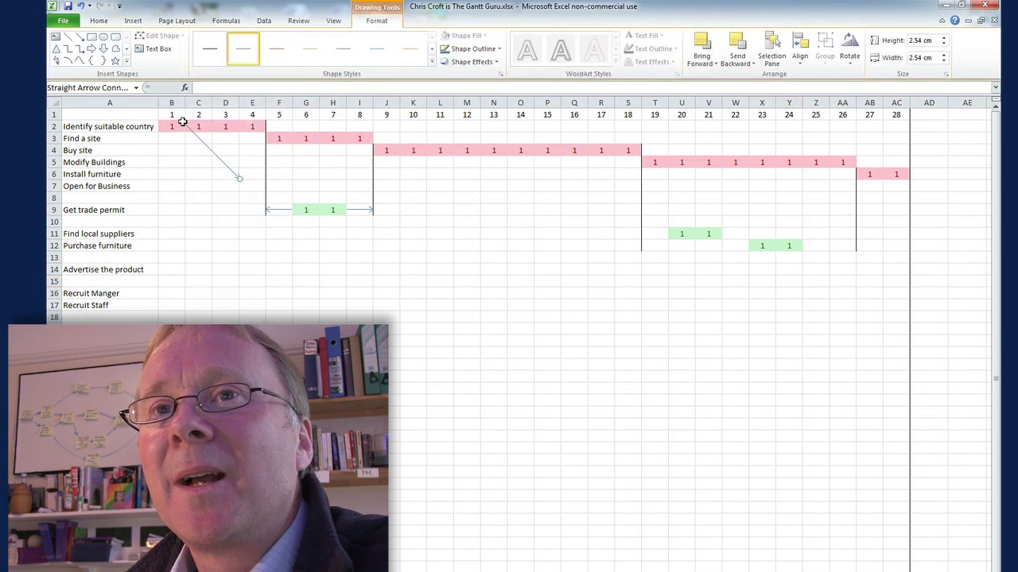
pyautogui.moveTo(183, 124); pyautogui.dragTo(402, 279)
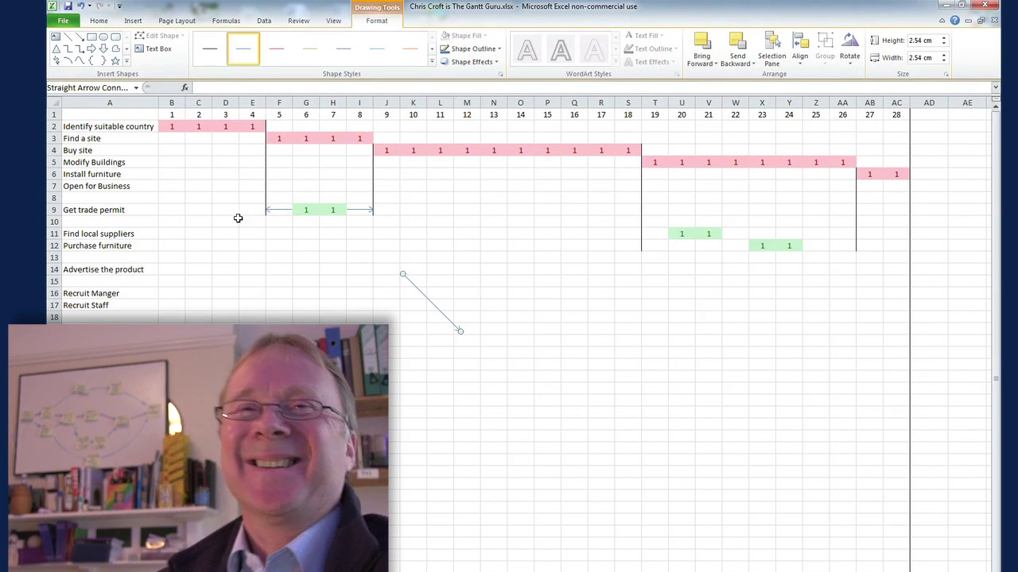
pyautogui.press('Delete')
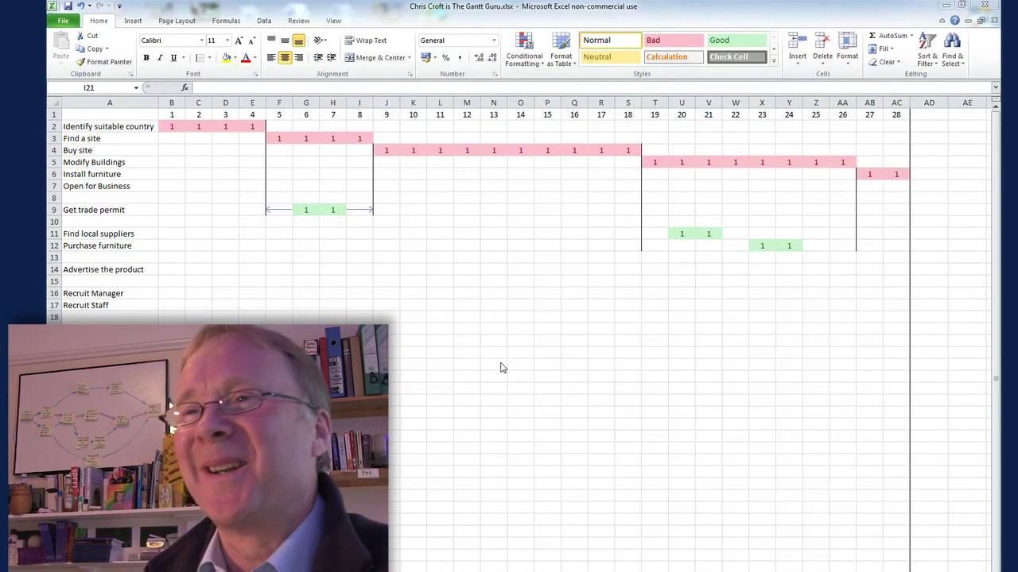
# - Draw a straight arrow about 1.24 cm long from the start of the Find local suppliers bar back to its boundary line
pyautogui.click(133, 25)
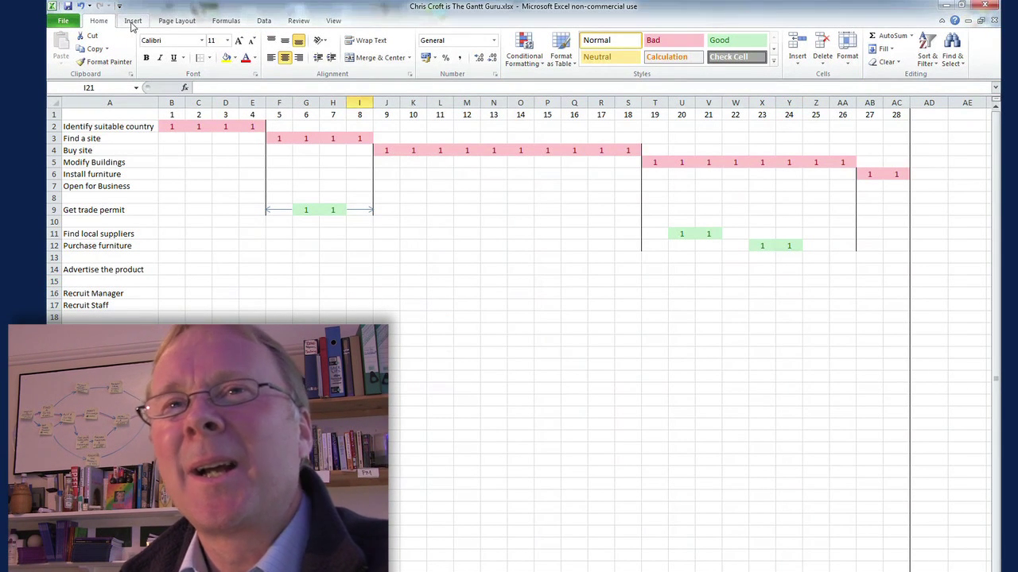
pyautogui.click(133, 22)
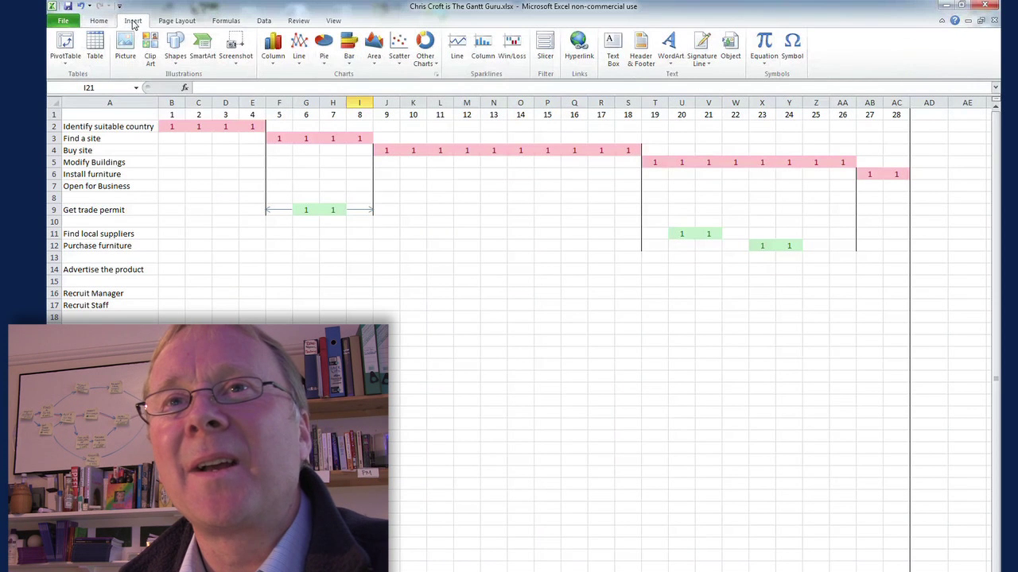
pyautogui.click(175, 52)
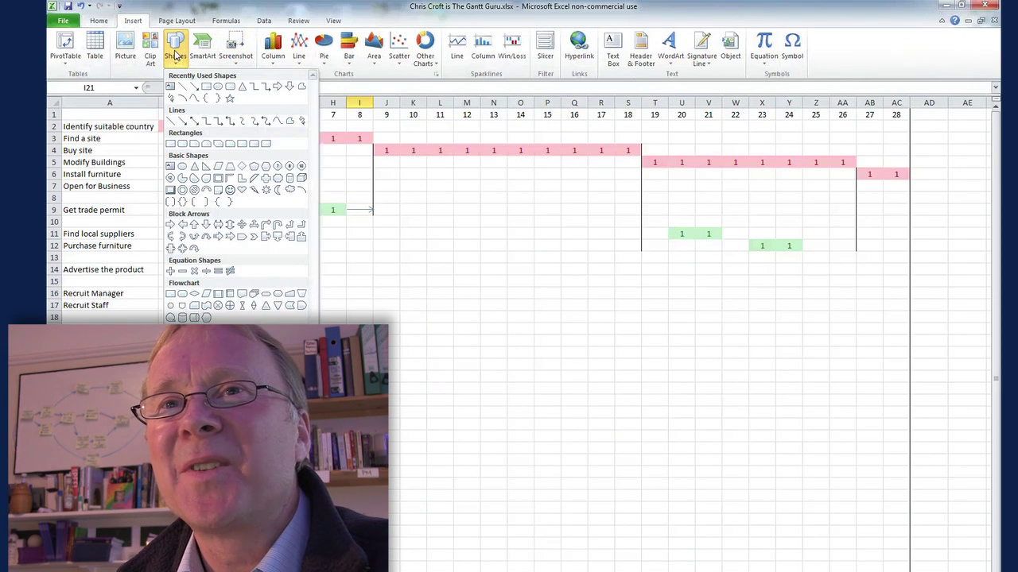
pyautogui.rightClick(183, 123)
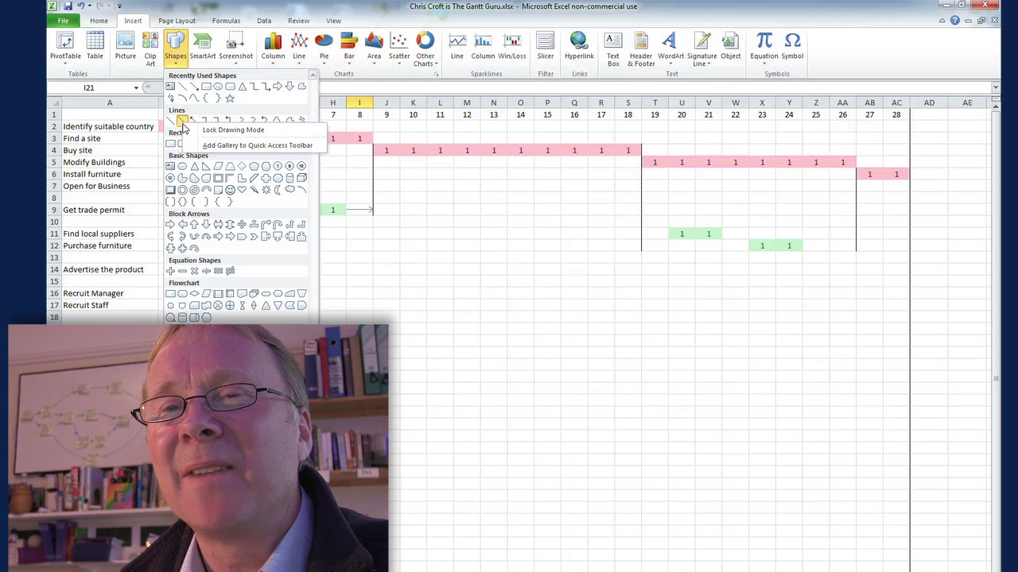
pyautogui.click(235, 130)
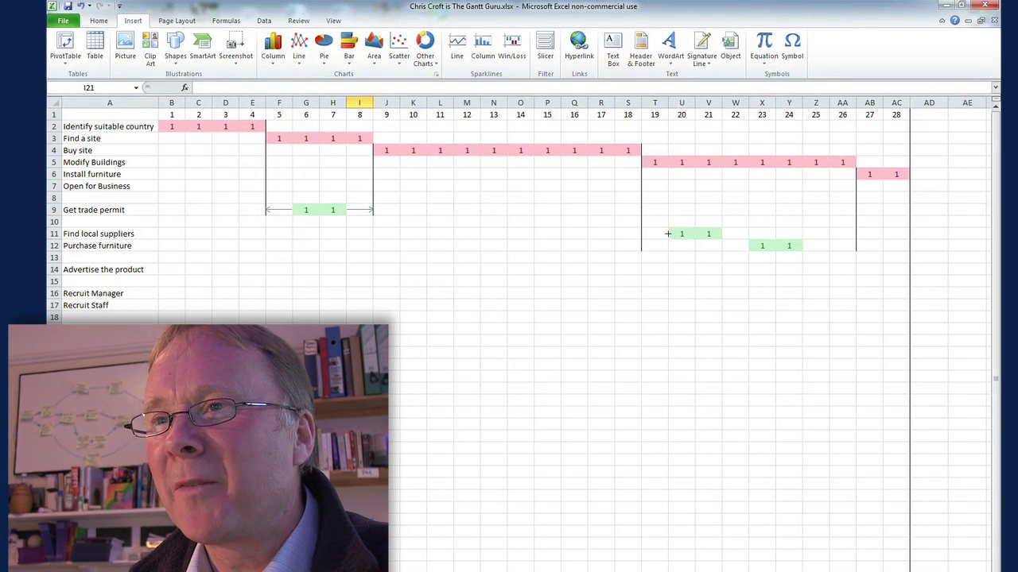
pyautogui.moveTo(639, 233); pyautogui.dragTo(667, 233)
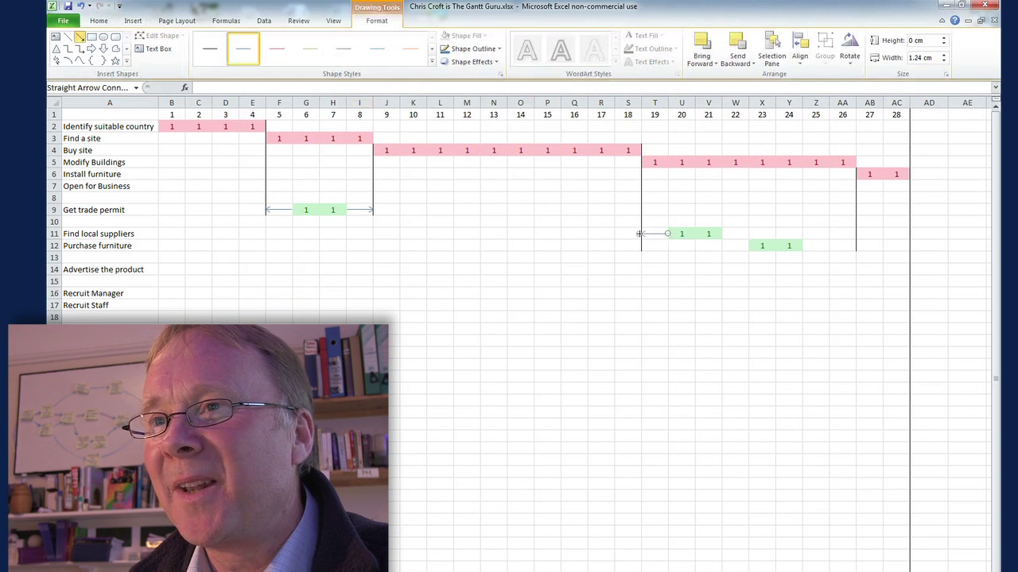
# - Draw an arrow about 2.38 cm long from the Purchase furniture bar to its end boundary, and link the supplier and furniture bars with a straight line
pyautogui.moveTo(835, 248); pyautogui.dragTo(855, 246)
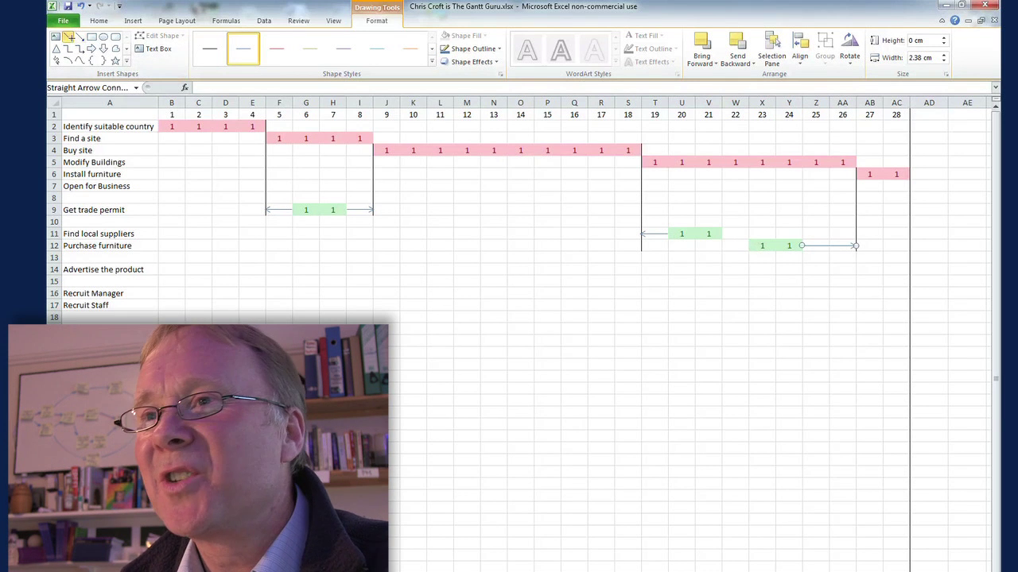
pyautogui.moveTo(721, 233); pyautogui.dragTo(749, 245)
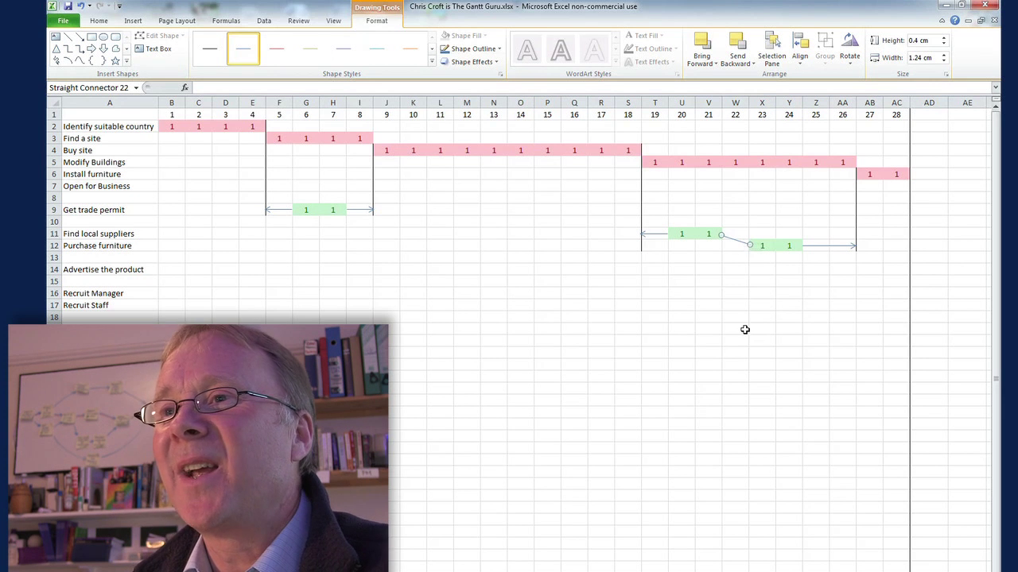
pyautogui.click(563, 318)
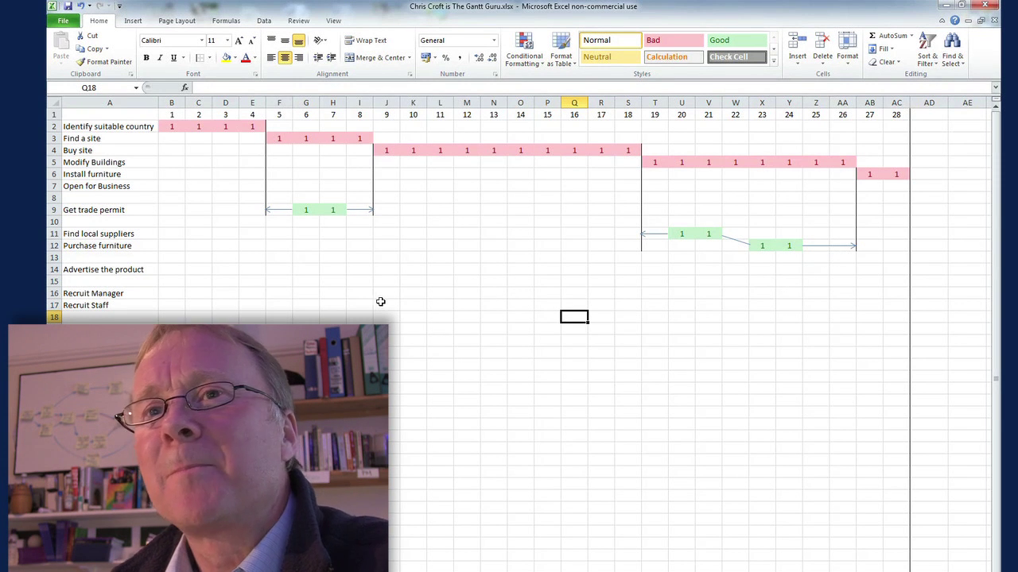
# - Move the Advertise the product label from A14 to A19
pyautogui.click(94, 272)
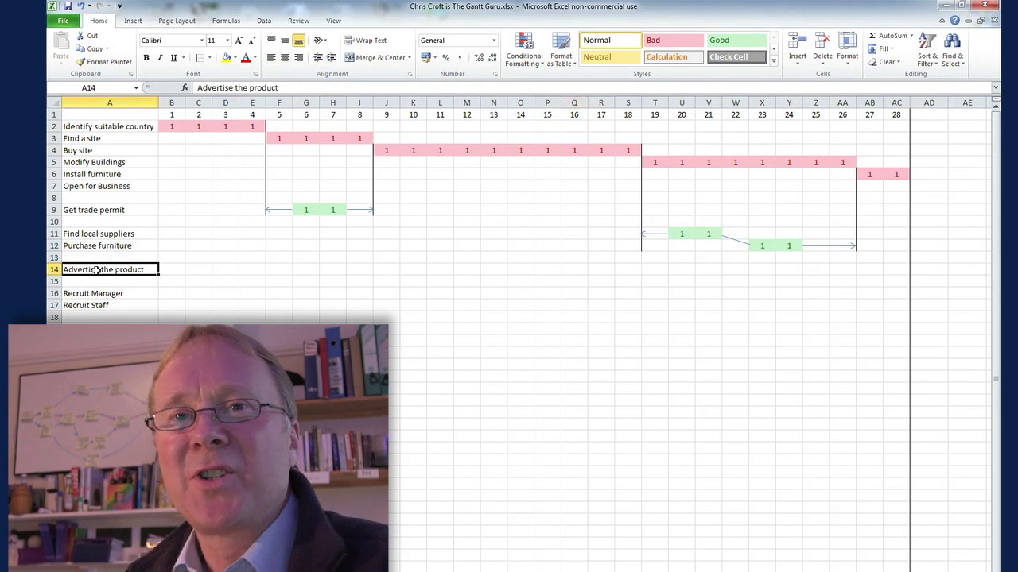
pyautogui.hotkey('ctrl', 'x')
pyautogui.press('Down')
pyautogui.press('Down')
pyautogui.press('Down')
pyautogui.press('Down')
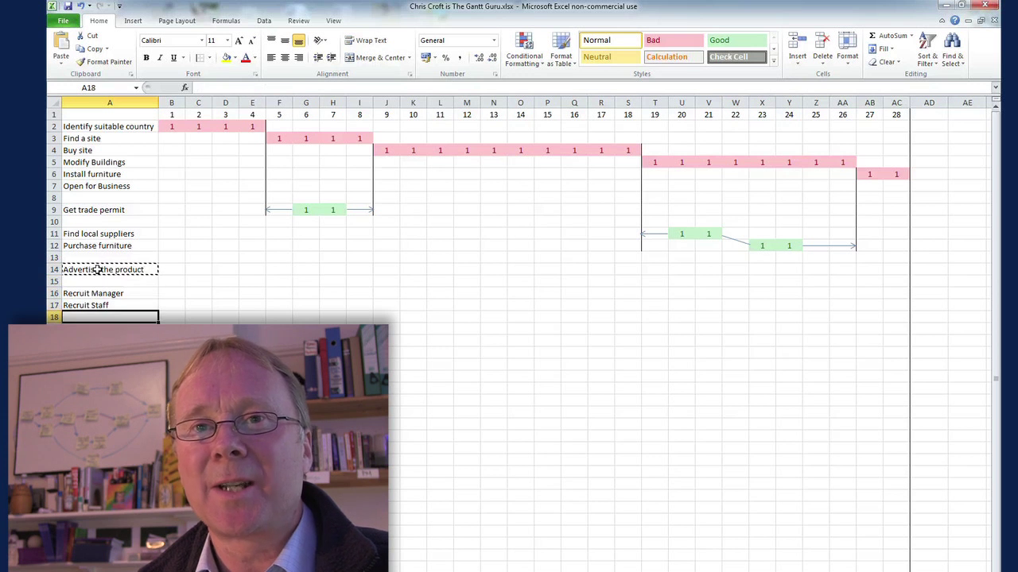
pyautogui.press('Down')
pyautogui.hotkey('ctrl', 'v')
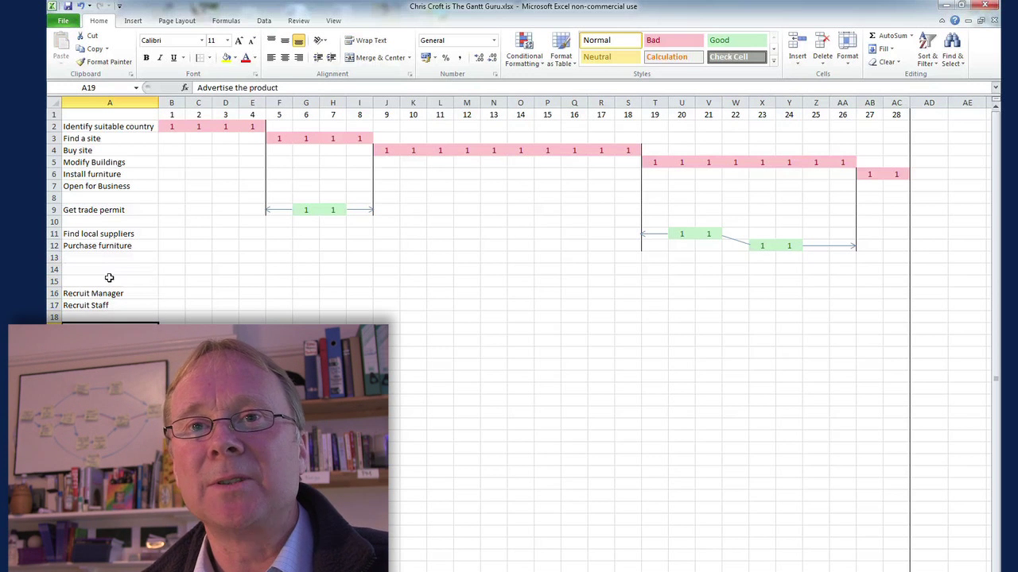
# - Move the block from Recruit Manager to Advertise the product, A16:A19, up to start at A14
pyautogui.click(95, 295)
pyautogui.hotkey('shift', 'Down')
pyautogui.hotkey('shift', 'Down')
pyautogui.hotkey('shift', 'Down')
pyautogui.hotkey('ctrl', 'x')
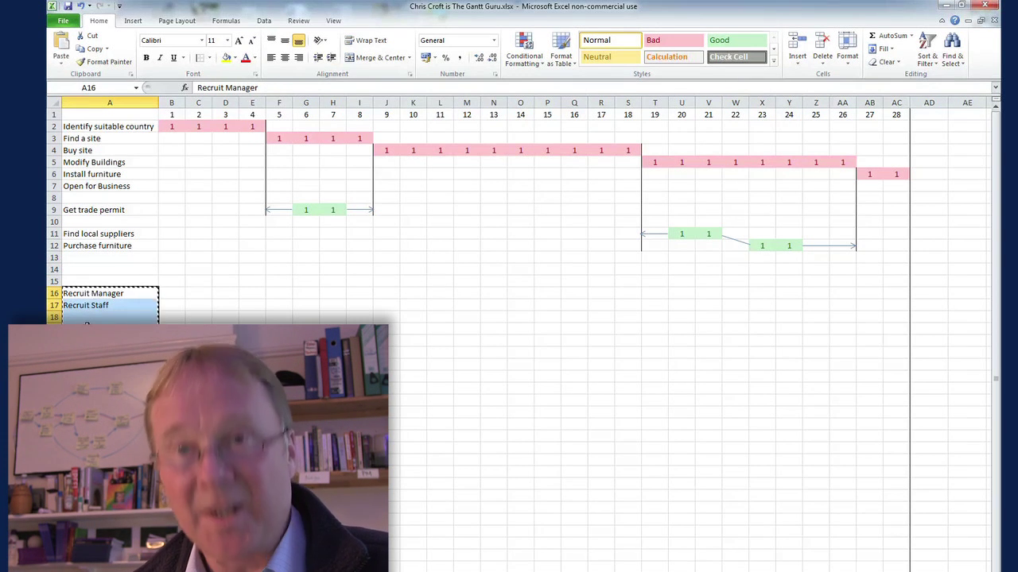
pyautogui.press('Up')
pyautogui.press('Up')
pyautogui.hotkey('ctrl', 'v')
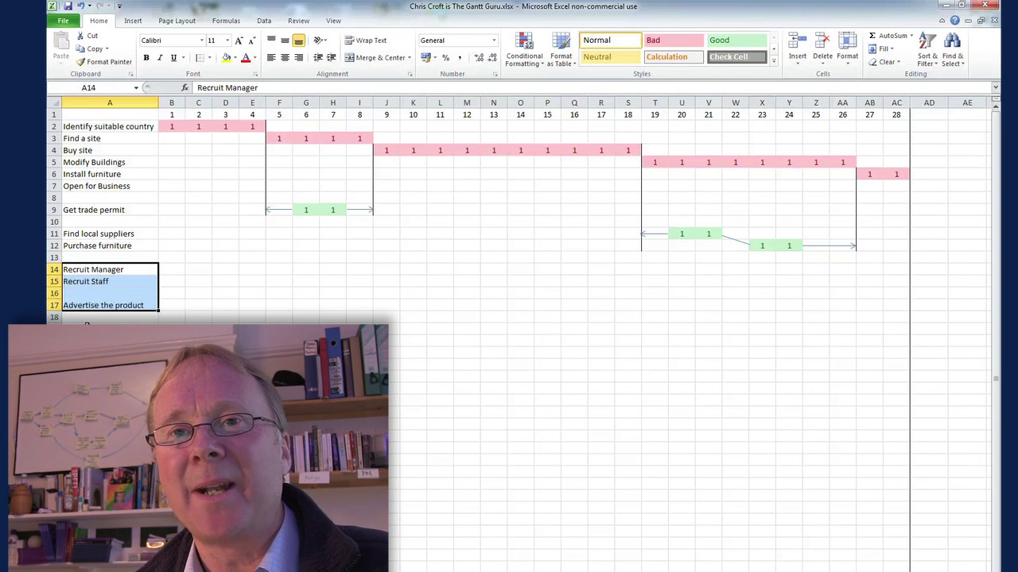
# - Add a left border to J10:J15 to extend the Find a site finish line to the recruitment tasks
pyautogui.click(227, 327)
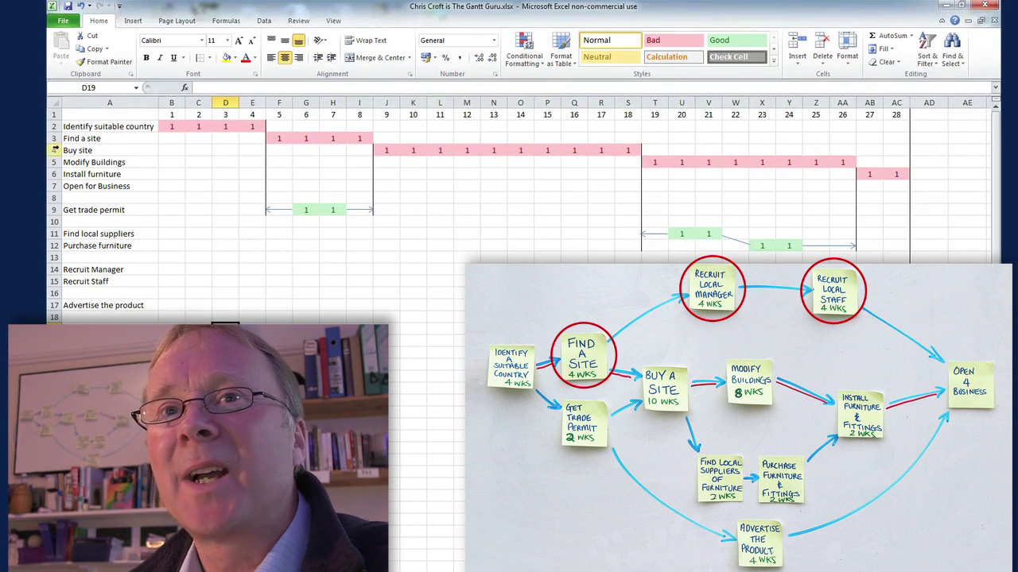
pyautogui.moveTo(382, 221); pyautogui.dragTo(387, 281)
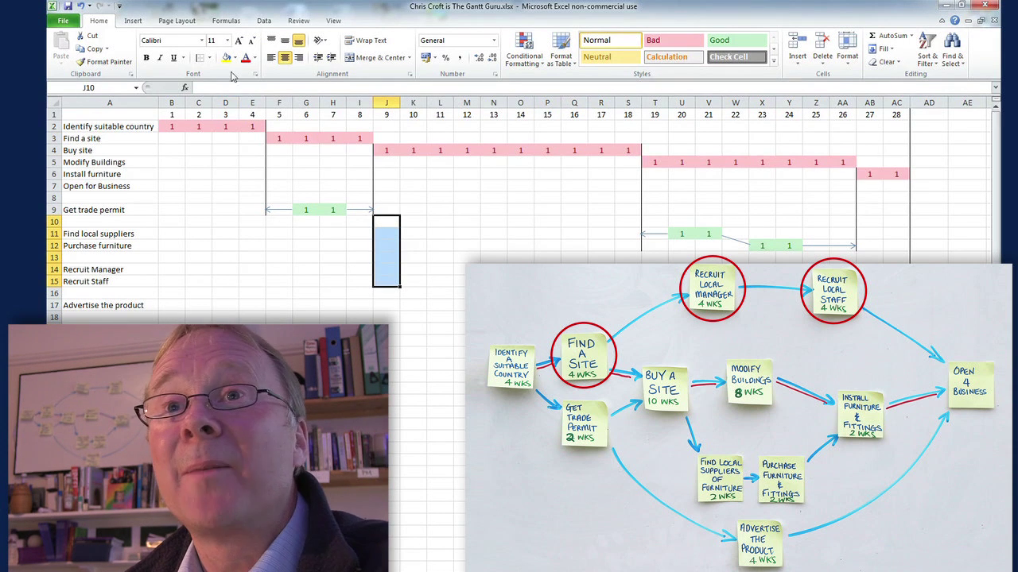
pyautogui.click(203, 58)
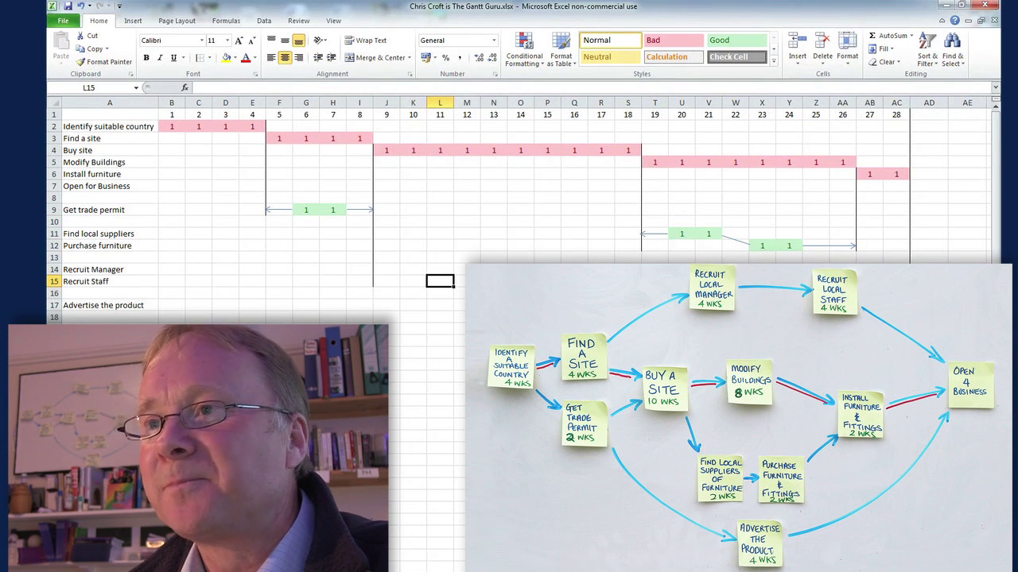
# - Schedule Recruit Manager by entering 1 in each of periods 9 to 12
pyautogui.click(389, 268)
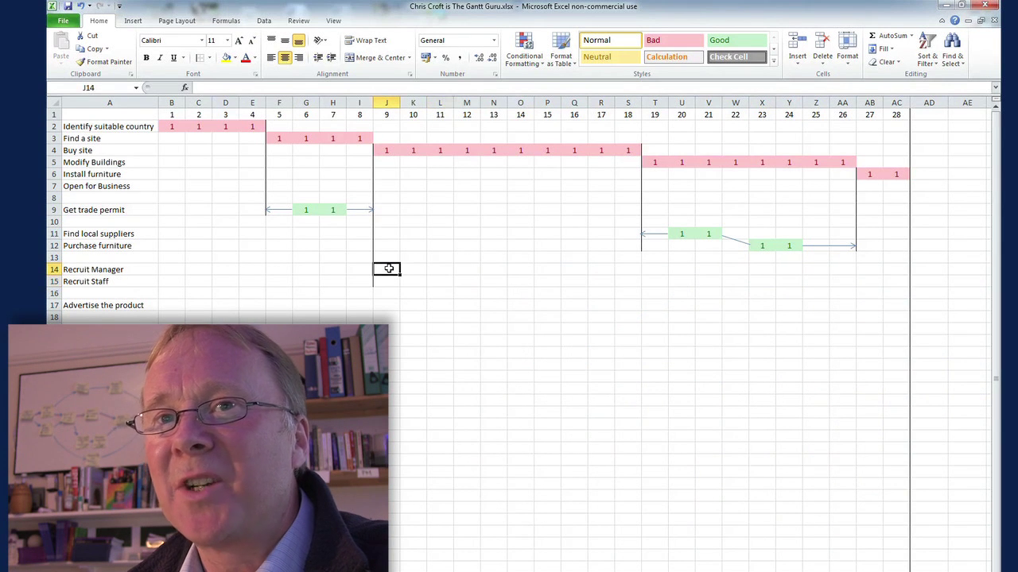
pyautogui.write('1')
pyautogui.press('Tab')
pyautogui.write('1')
pyautogui.press('Tab')
pyautogui.write('1')
pyautogui.press('Tab')
pyautogui.write('1')
pyautogui.press('Tab')
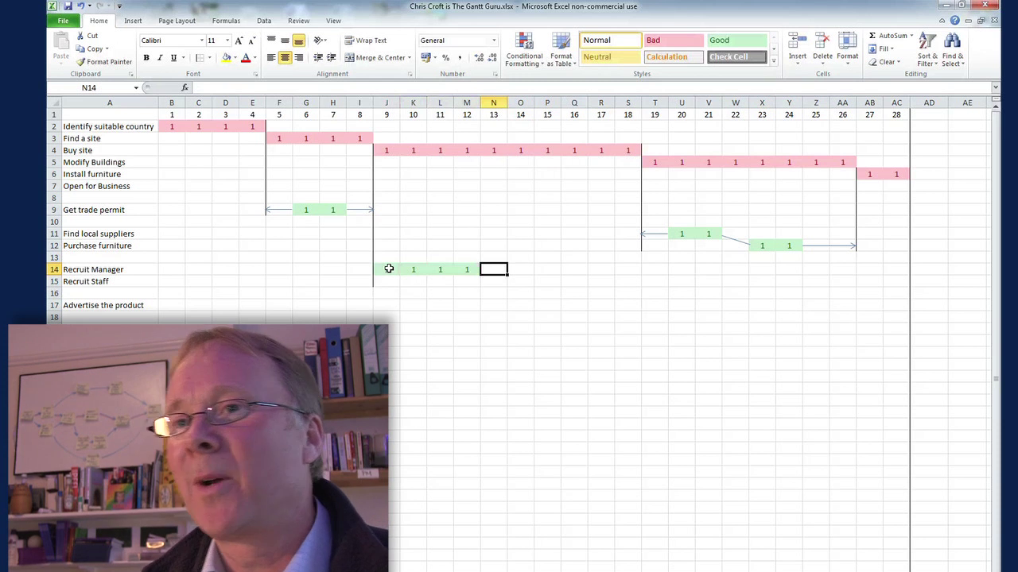
# - Schedule Recruit Staff by entering 1 in each of periods 25 to 28
pyautogui.press('Down')
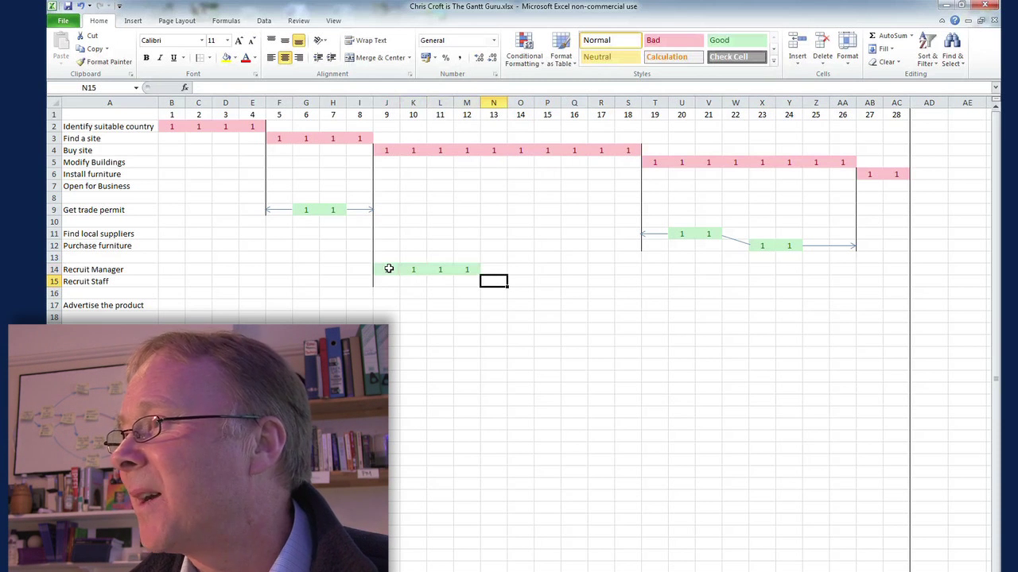
pyautogui.press('Right')
pyautogui.press('Right')
pyautogui.press('Right')
pyautogui.press('Right')
pyautogui.press('Right')
pyautogui.press('Right')
pyautogui.press('Right')
pyautogui.press('Right')
pyautogui.press('Right')
pyautogui.press('Right')
pyautogui.press('Right')
pyautogui.press('Right')
pyautogui.press('Right')
pyautogui.press('Left')
pyautogui.write('1')
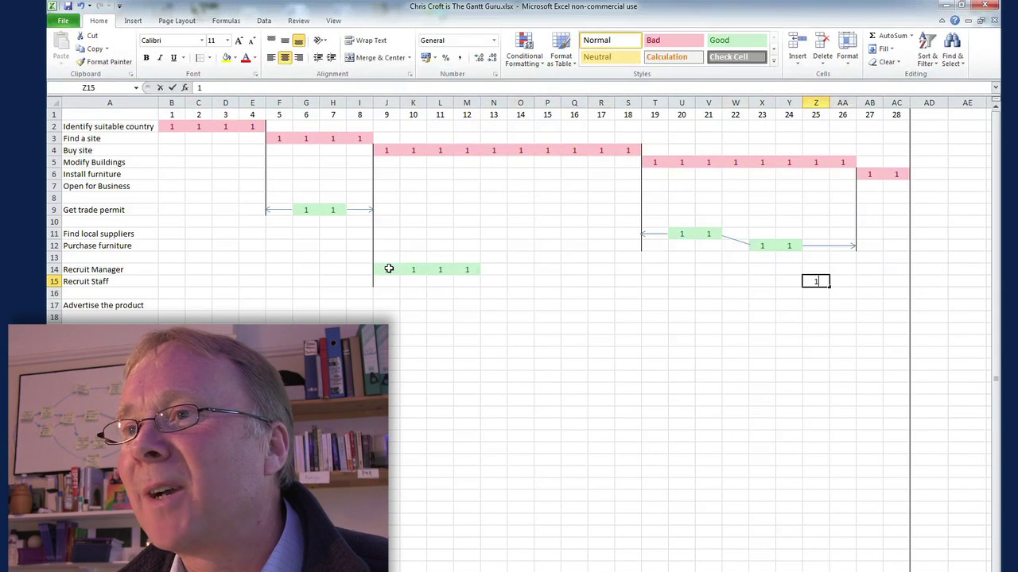
pyautogui.press('Tab')
pyautogui.write('1')
pyautogui.press('Tab')
pyautogui.write('1')
pyautogui.press('Tab')
pyautogui.write('1')
pyautogui.press('Left')
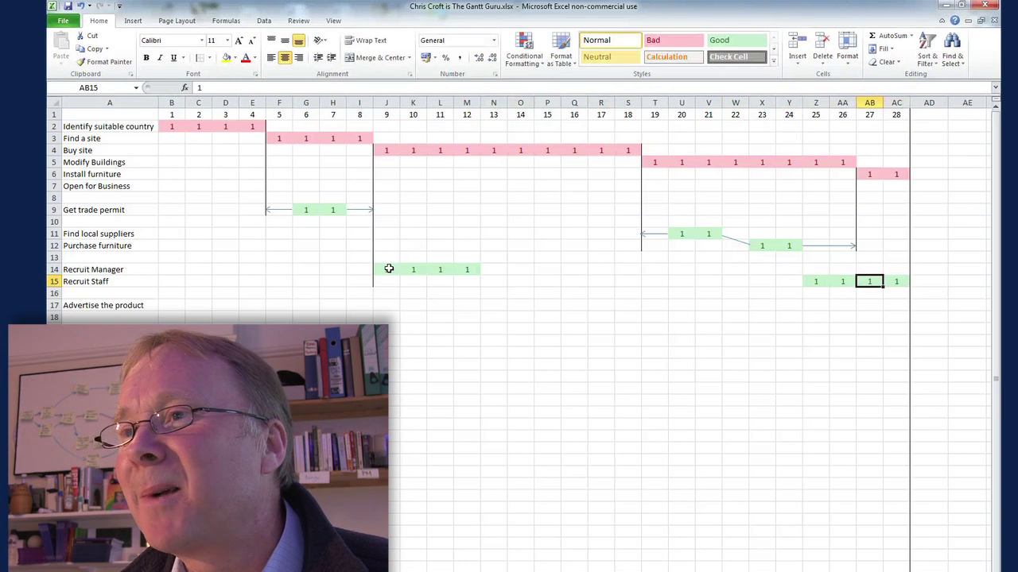
pyautogui.press('Left')
pyautogui.press('Left')
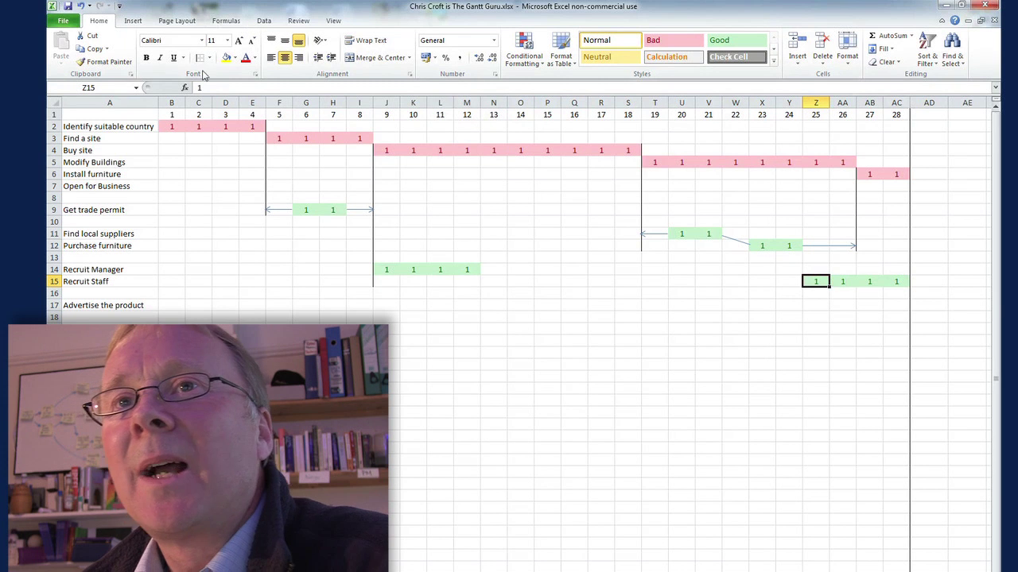
# - Draw a straight line about 14.26 cm wide from the end of the Recruit Manager bar to the start of the Recruit Staff bar
pyautogui.click(132, 22)
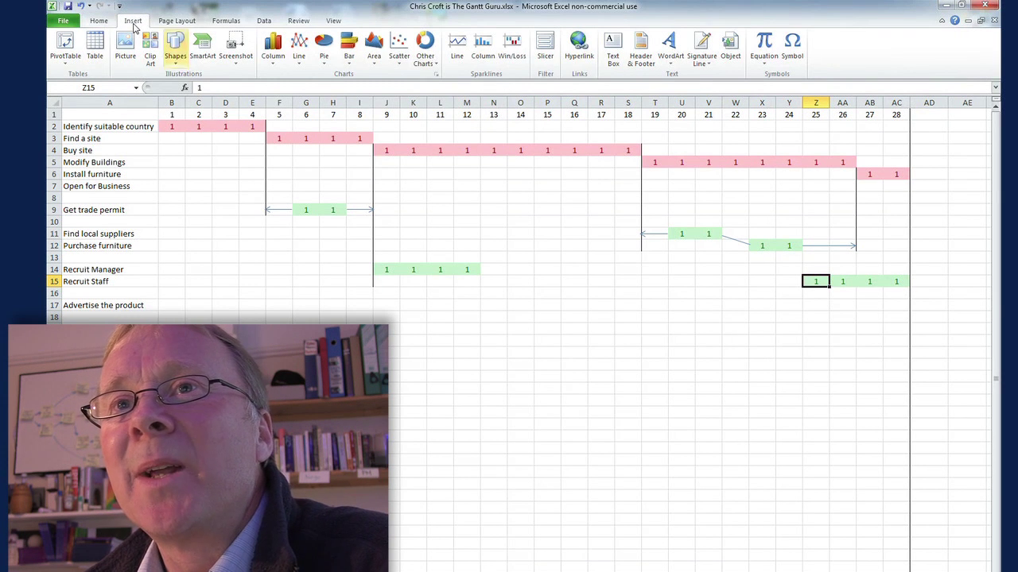
pyautogui.click(176, 48)
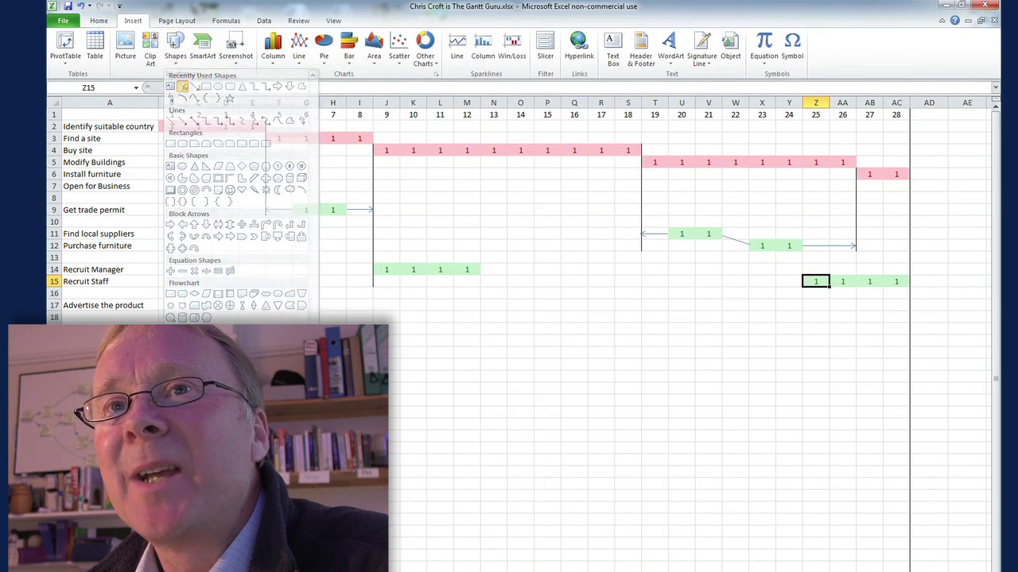
pyautogui.click(183, 86)
pyautogui.moveTo(480, 271); pyautogui.dragTo(801, 280)
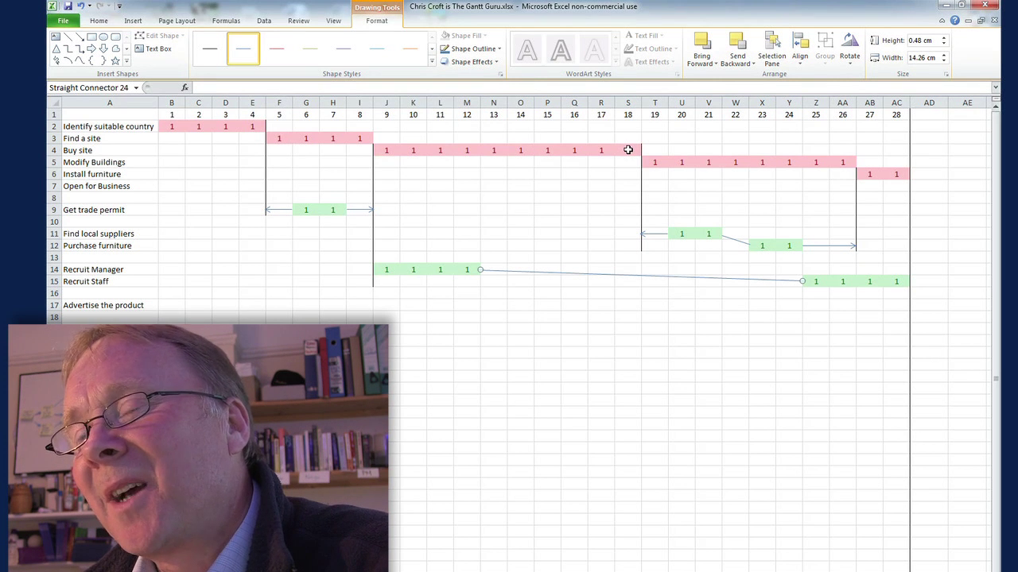
# - Try moving the Recruit Manager bar from J14:M14 to periods 15 to 18, and undo the move
pyautogui.click(387, 269)
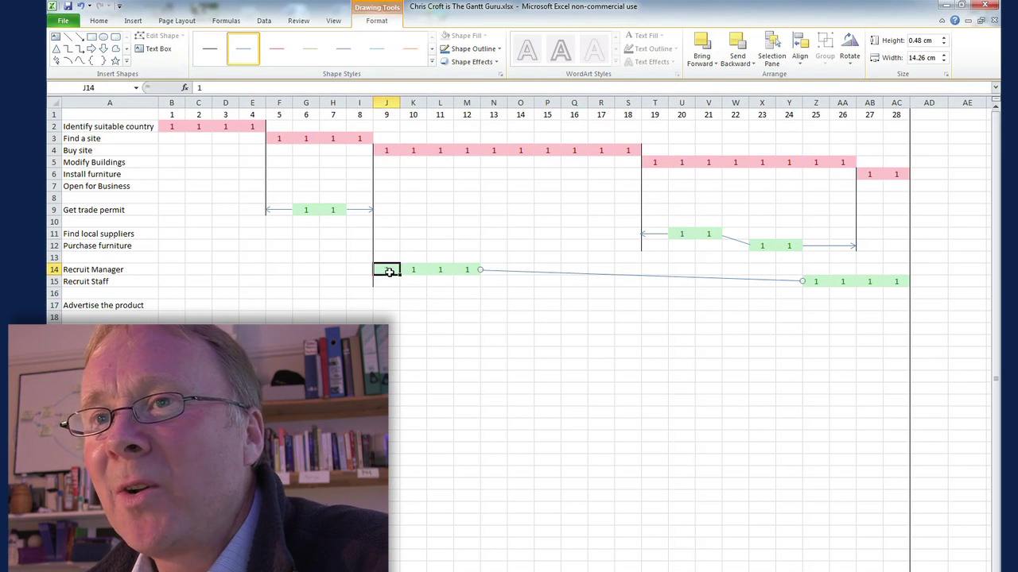
pyautogui.hotkey('ctrl', 'shift', 'Right')
pyautogui.hotkey('ctrl', 'c')
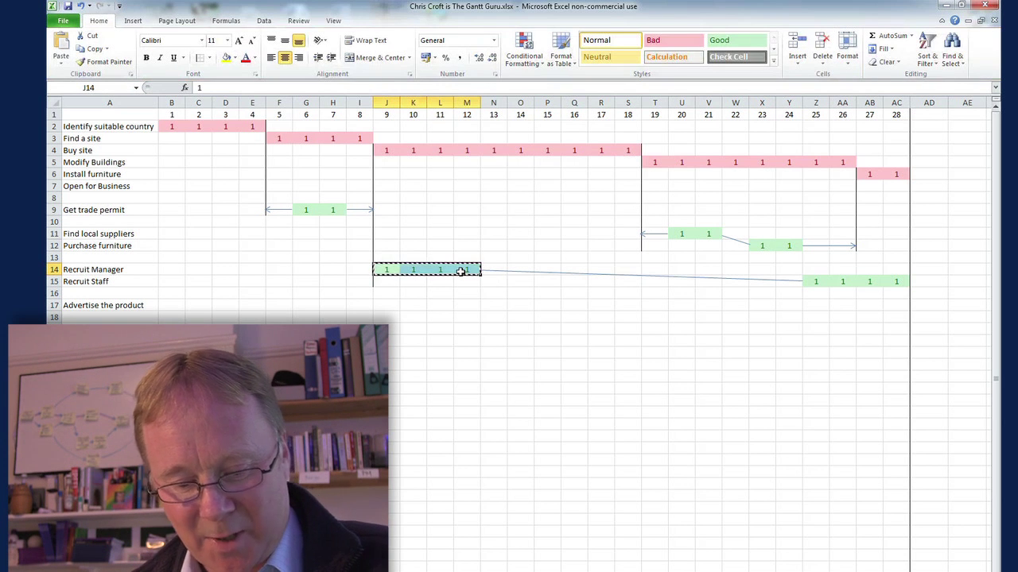
pyautogui.press('Right')
pyautogui.press('Right')
pyautogui.press('Right')
pyautogui.press('Right')
pyautogui.press('Right')
pyautogui.press('Right')
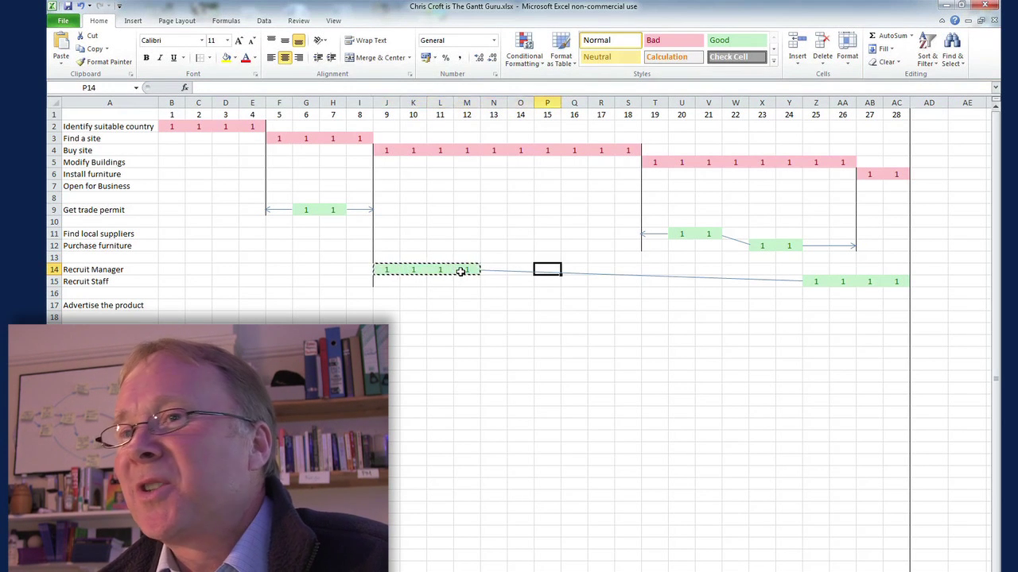
pyautogui.hotkey('ctrl', 'v')
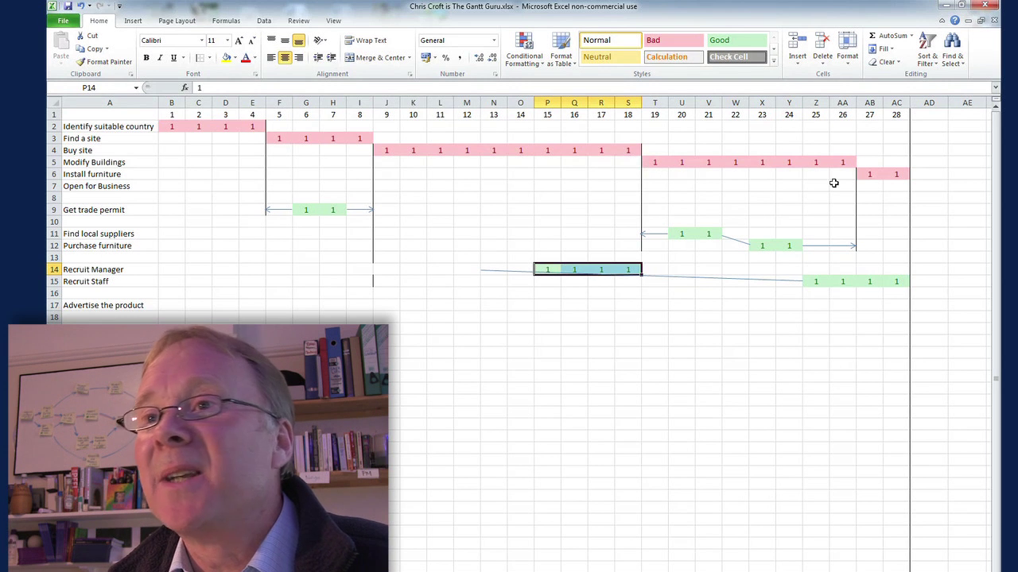
pyautogui.click(80, 6)
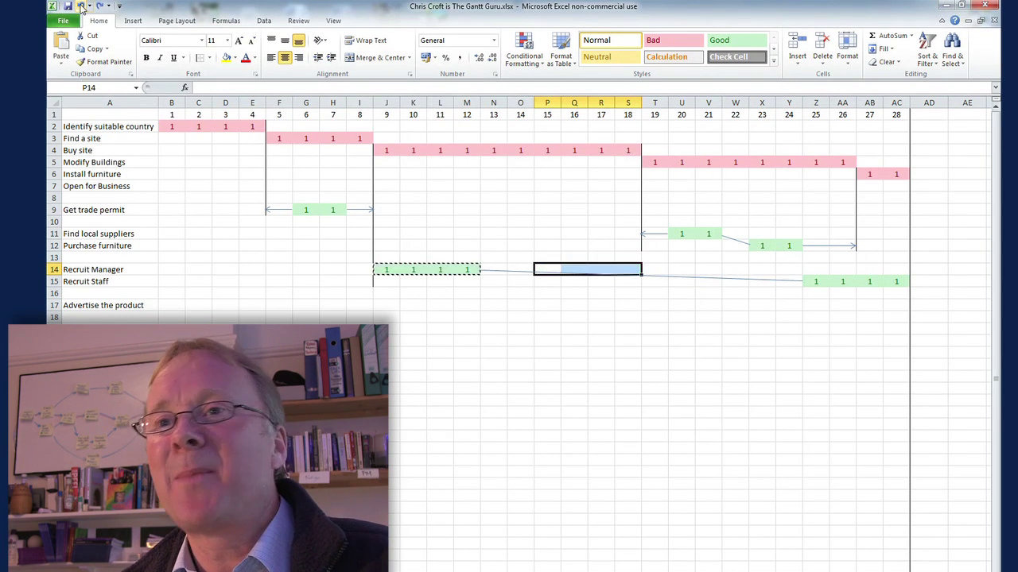
# - Add a left border to I9:I17 to carry the Get trade permit finish line down to Advertise the product
pyautogui.click(523, 319)
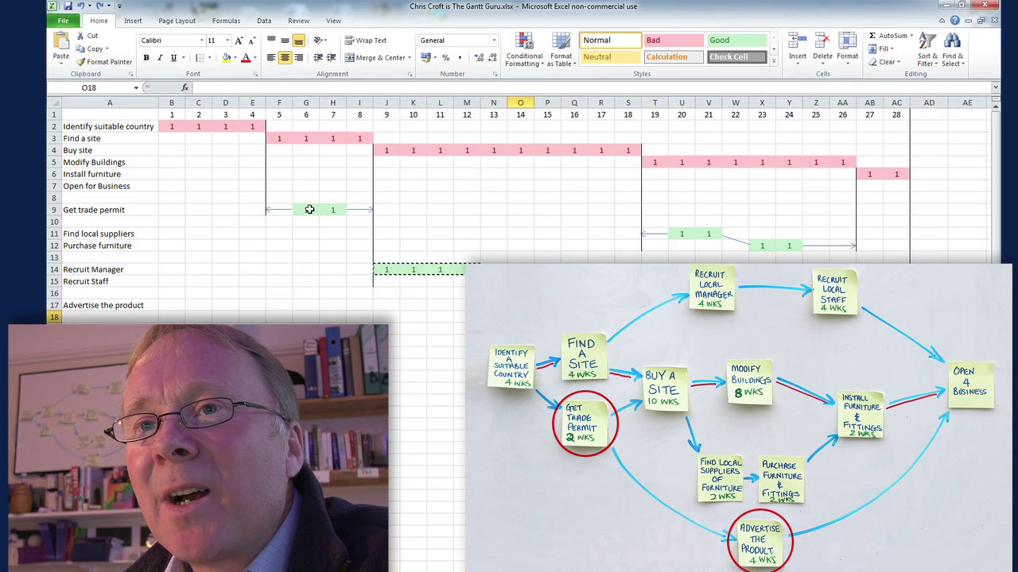
pyautogui.moveTo(350, 211); pyautogui.dragTo(360, 305)
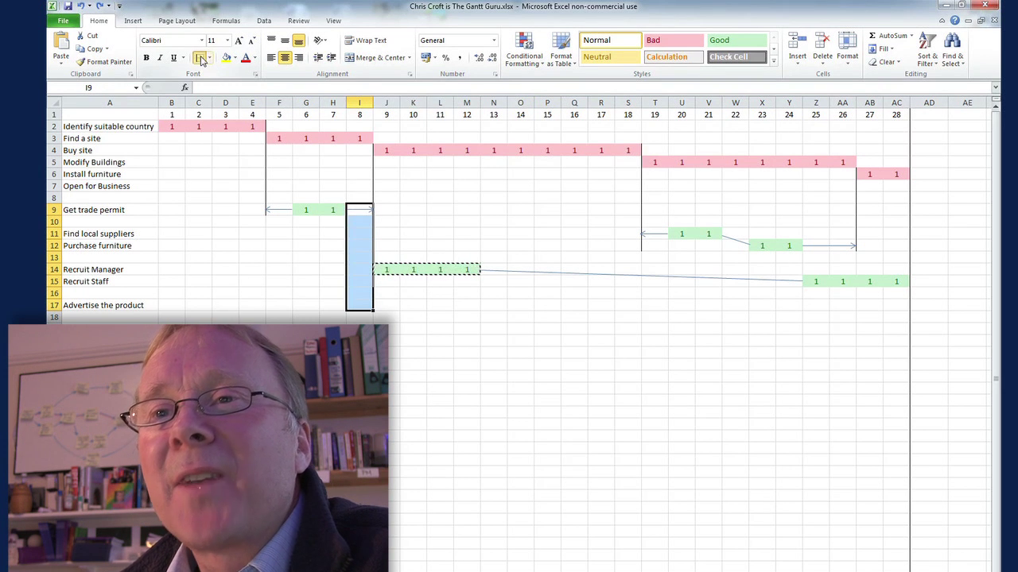
pyautogui.click(201, 57)
# - Schedule Advertise the product by entering 1 in each of periods 14 to 17
pyautogui.click(394, 305)
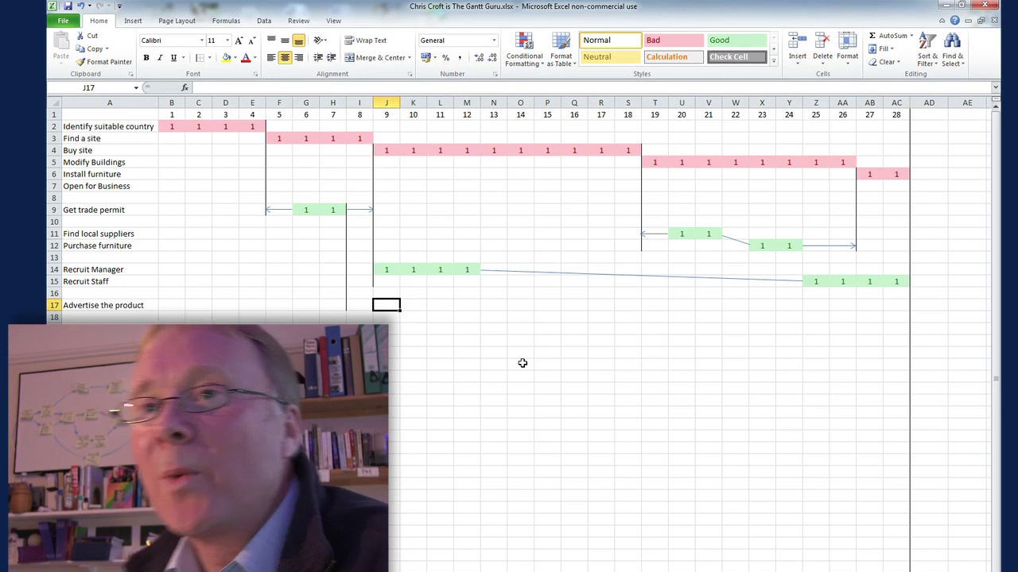
pyautogui.press('Right')
pyautogui.press('Right')
pyautogui.press('Right')
pyautogui.press('Right')
pyautogui.press('Right')
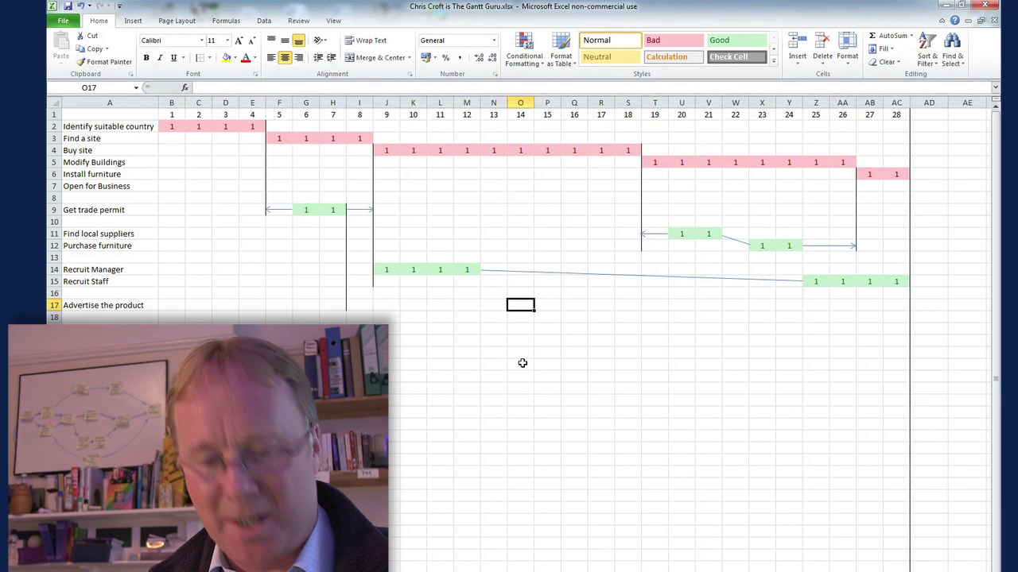
pyautogui.write('1')
pyautogui.press('Right')
pyautogui.write('1')
pyautogui.press('Right')
pyautogui.write('1')
pyautogui.press('Right')
pyautogui.write('1')
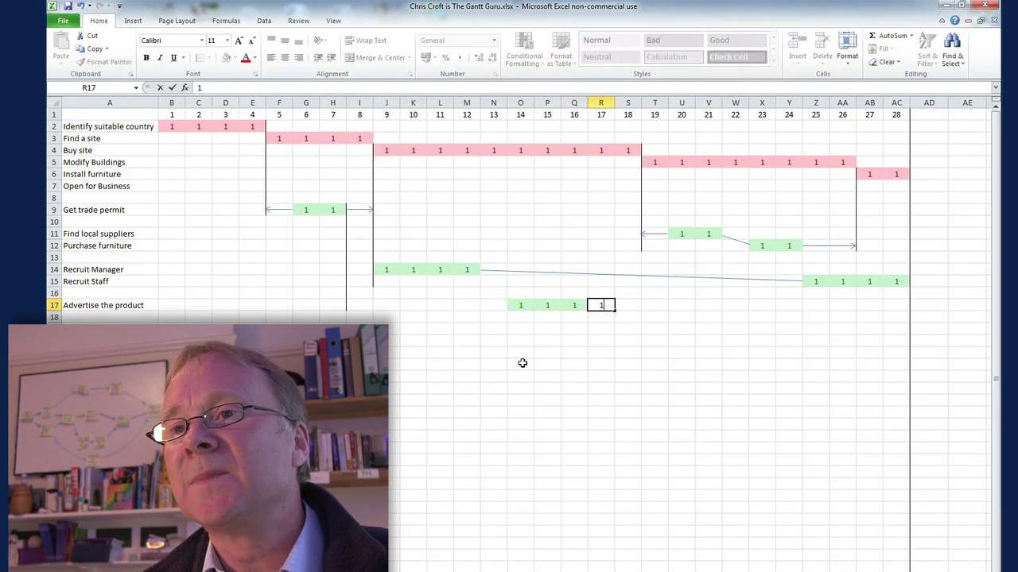
pyautogui.press('Right')
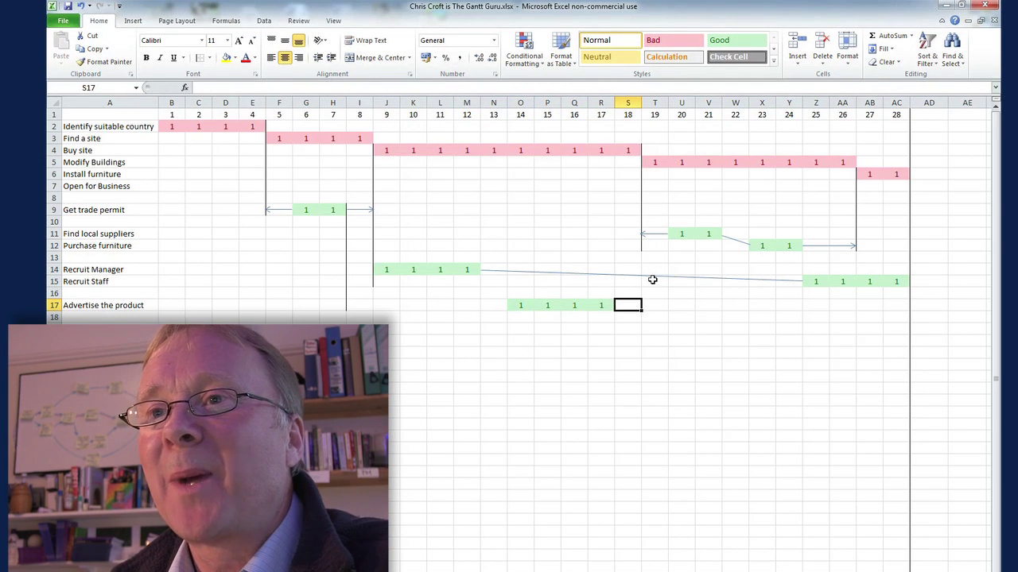
# - Copy the Find local suppliers float arrow and stretch it from the Advertise the product bar's start back to the Get trade permit finish line
pyautogui.click(655, 234)
pyautogui.hotkey('ctrl', 'c')
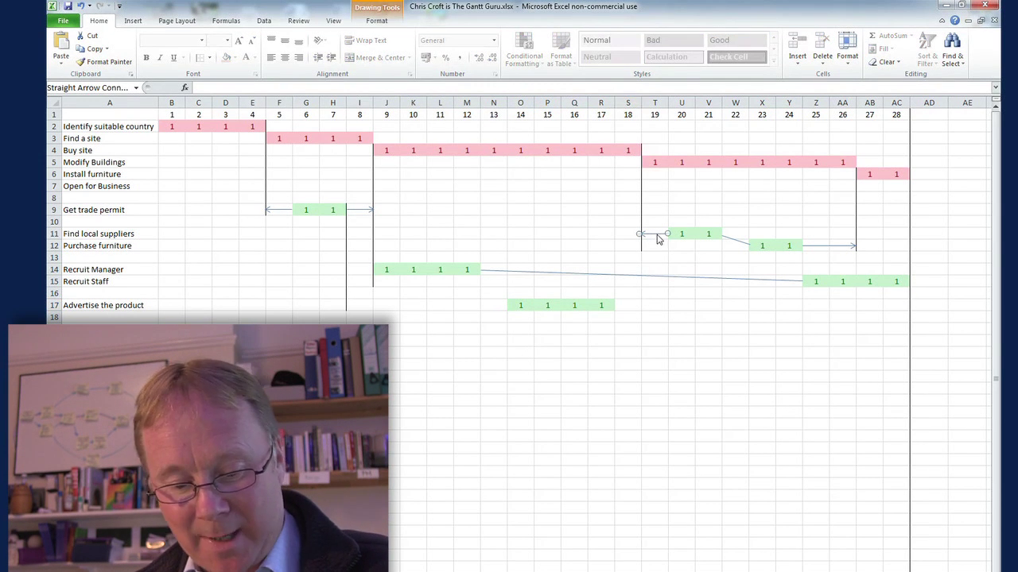
pyautogui.hotkey('ctrl', 'v')
pyautogui.moveTo(662, 242); pyautogui.dragTo(507, 305)
# - Copy the Purchase furniture float arrow and stretch it from the Advertise the product bar's end to the line after period 28
pyautogui.click(819, 245)
pyautogui.hotkey('ctrl', 'c')
pyautogui.hotkey('ctrl', 'v')
pyautogui.moveTo(829, 255); pyautogui.dragTo(910, 306)
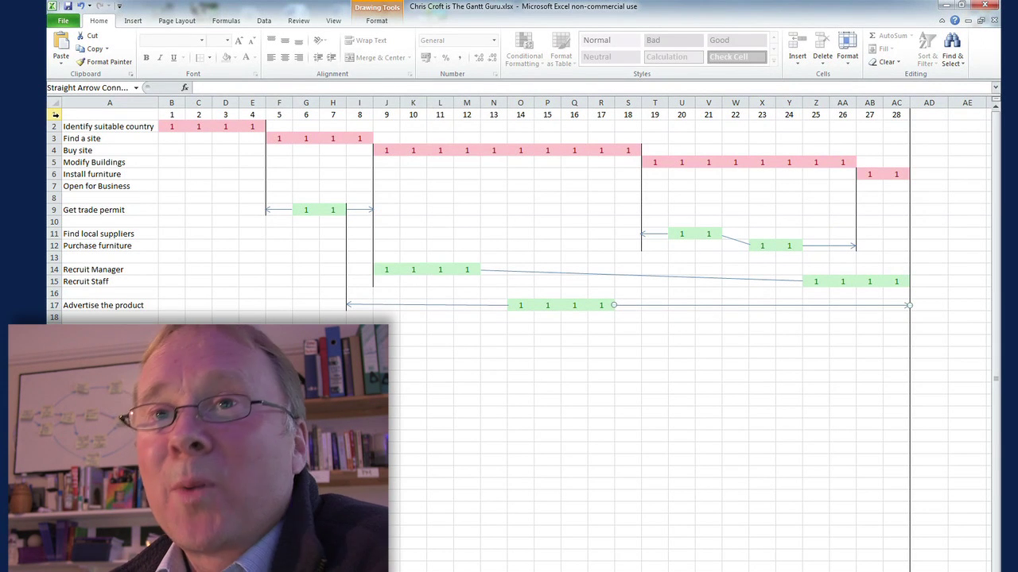
# - Insert a blank row above the period numbers
pyautogui.click(56, 114)
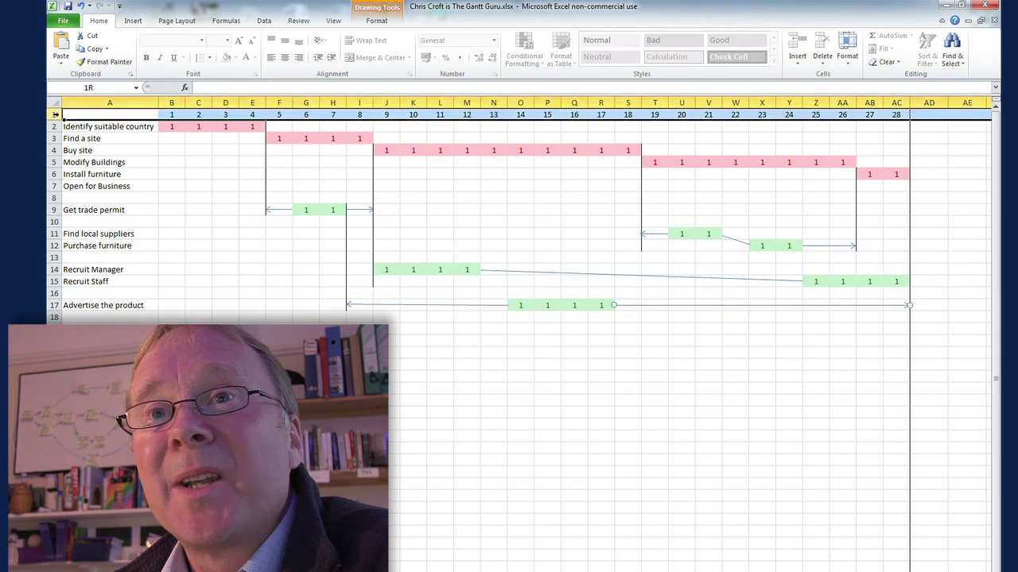
pyautogui.rightClick(56, 114)
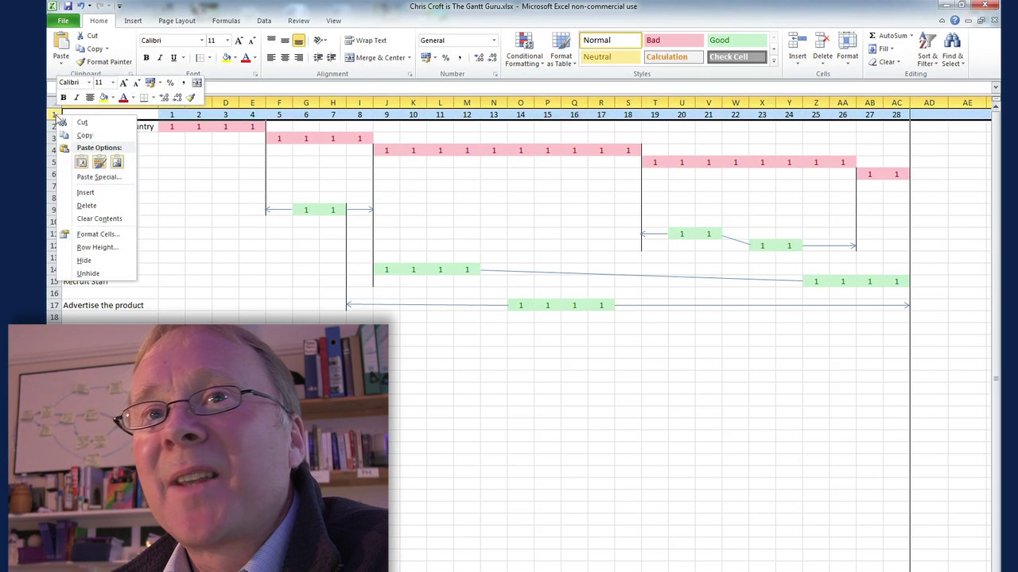
pyautogui.click(85, 193)
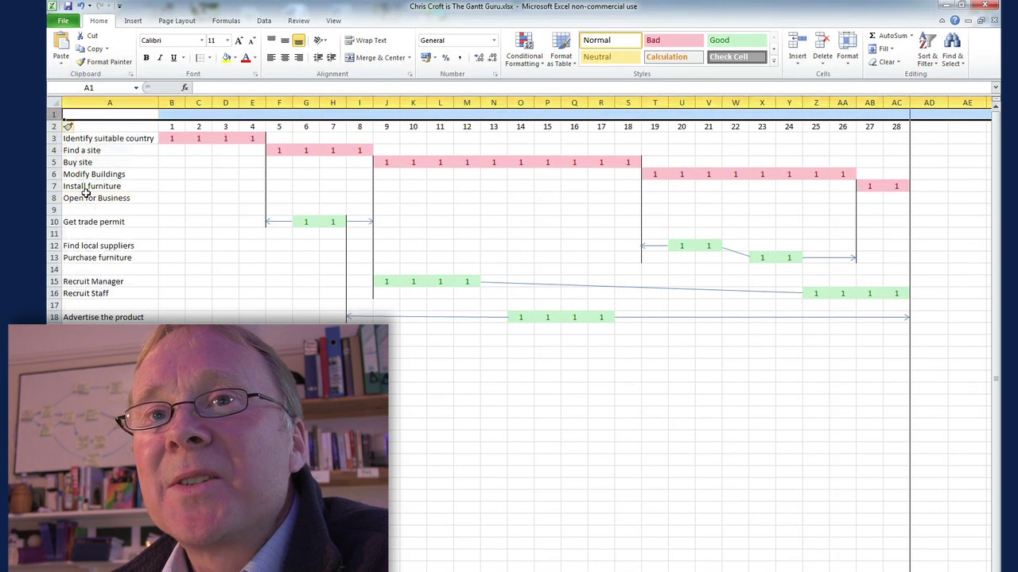
# - Enter the dates 12 feb 2012 in B1 and 19 feb 2012 in C1, above periods 1 and 2
pyautogui.click(171, 115)
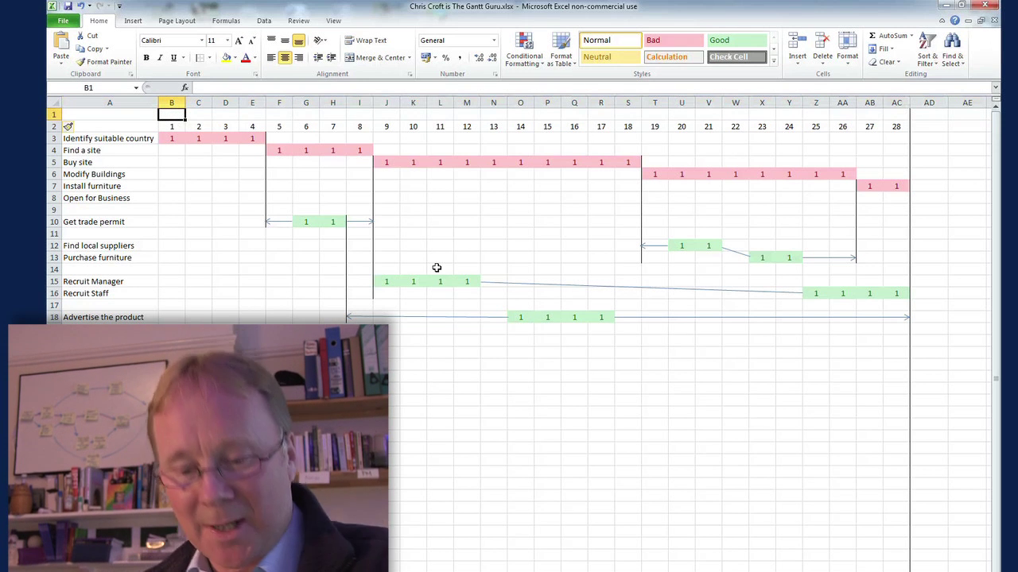
pyautogui.write('12 feb 2')
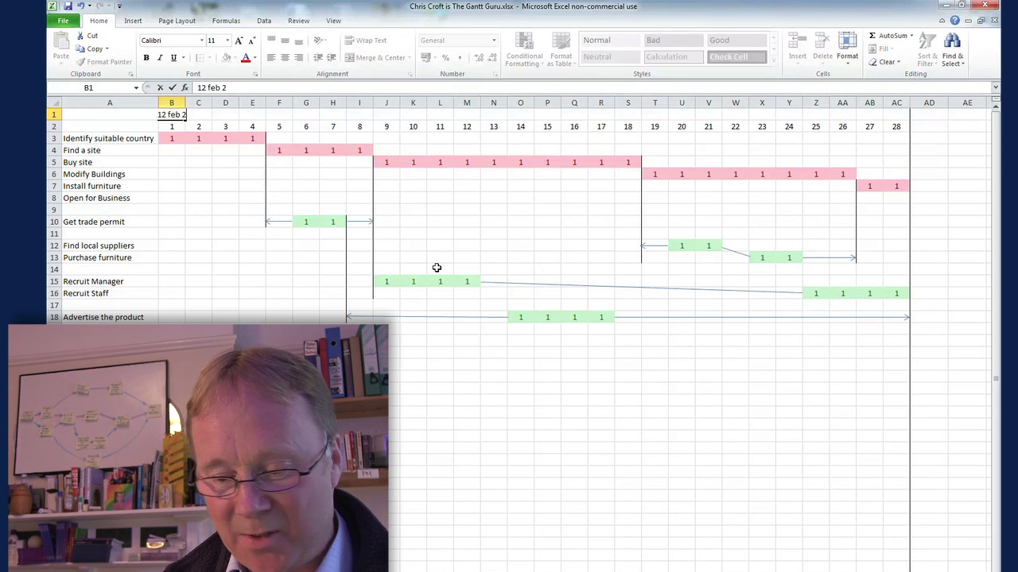
pyautogui.press('Return')
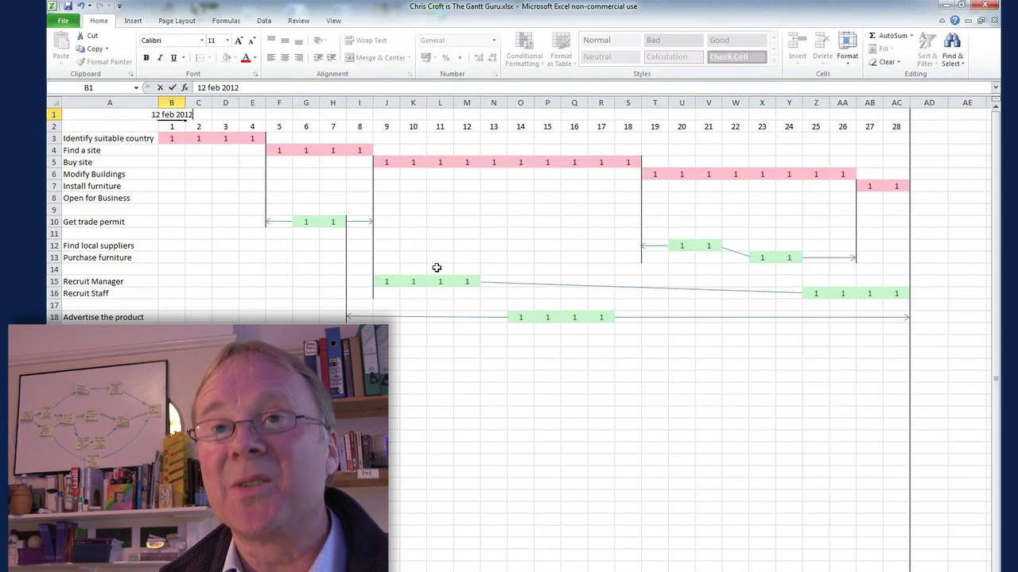
pyautogui.press('Up')
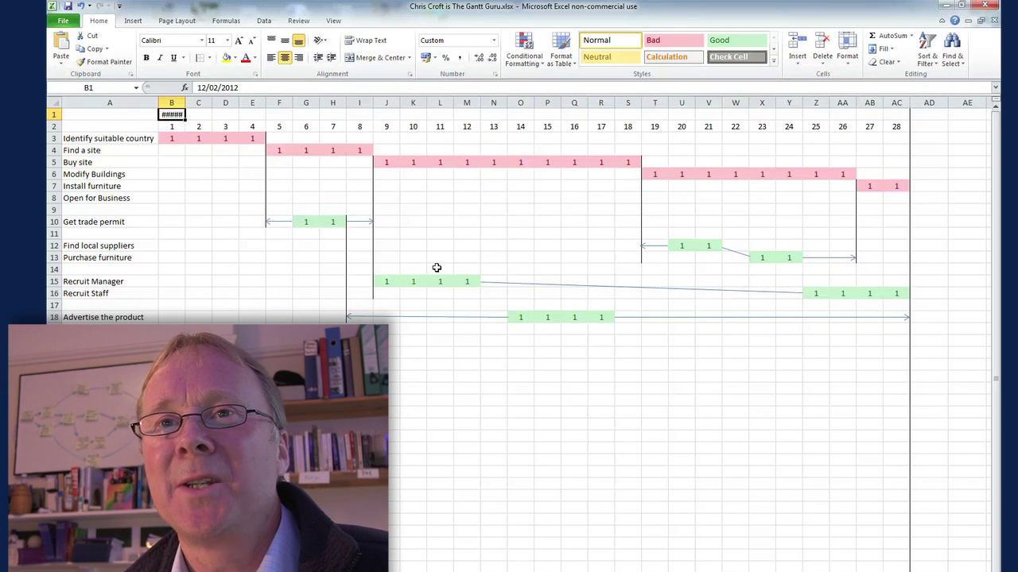
pyautogui.press('Right')
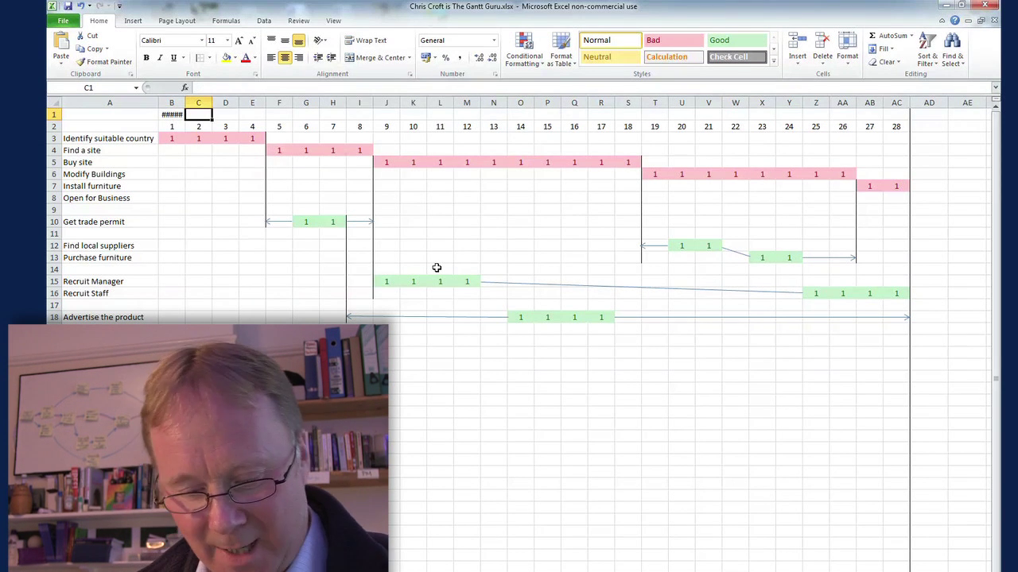
pyautogui.write('19 feb')
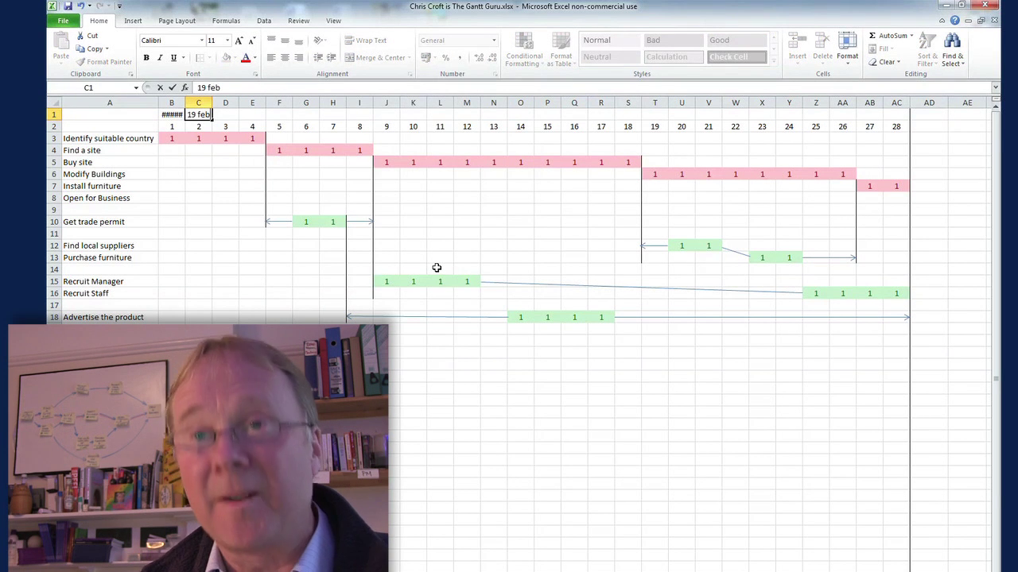
pyautogui.write(' 2012')
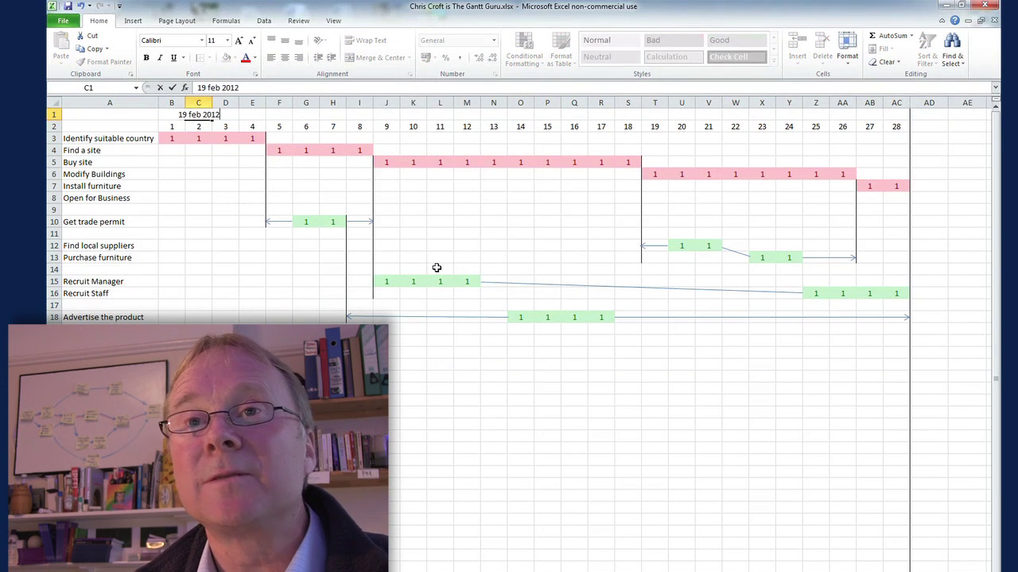
pyautogui.press('Return')
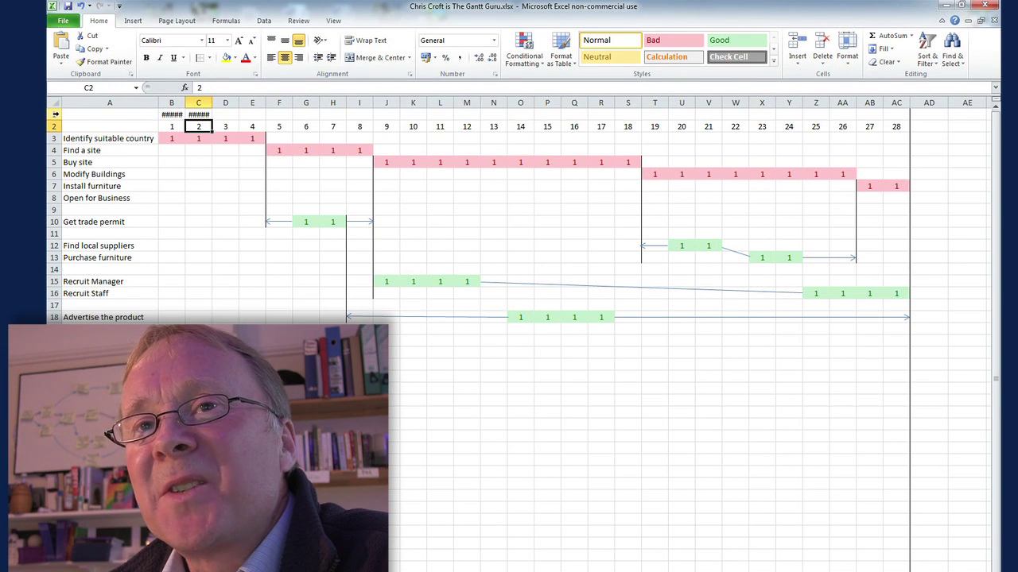
# - Rotate the text orientation of row 1 to 75 degrees in the Format Cells alignment settings
pyautogui.click(55, 114)
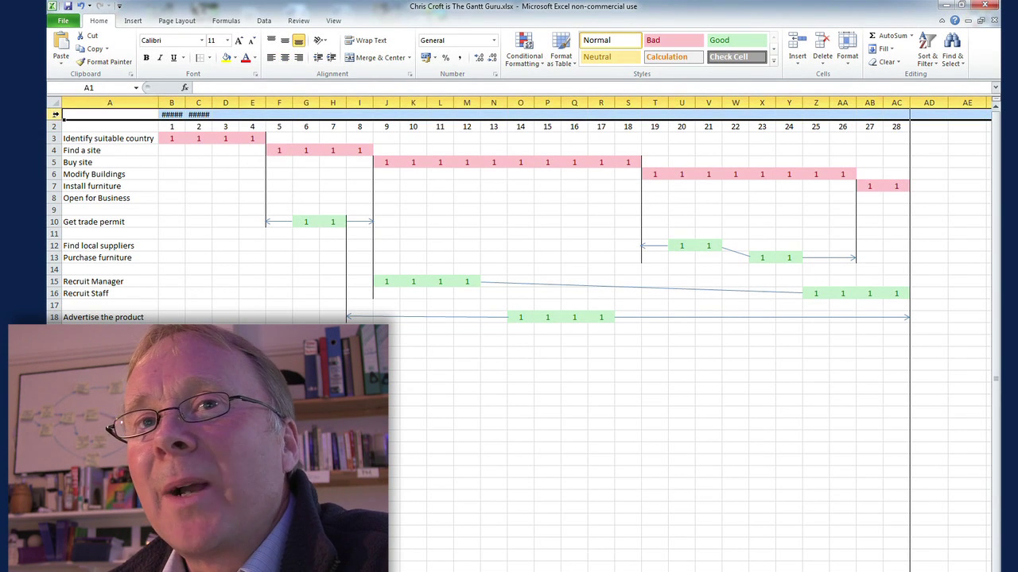
pyautogui.rightClick(56, 114)
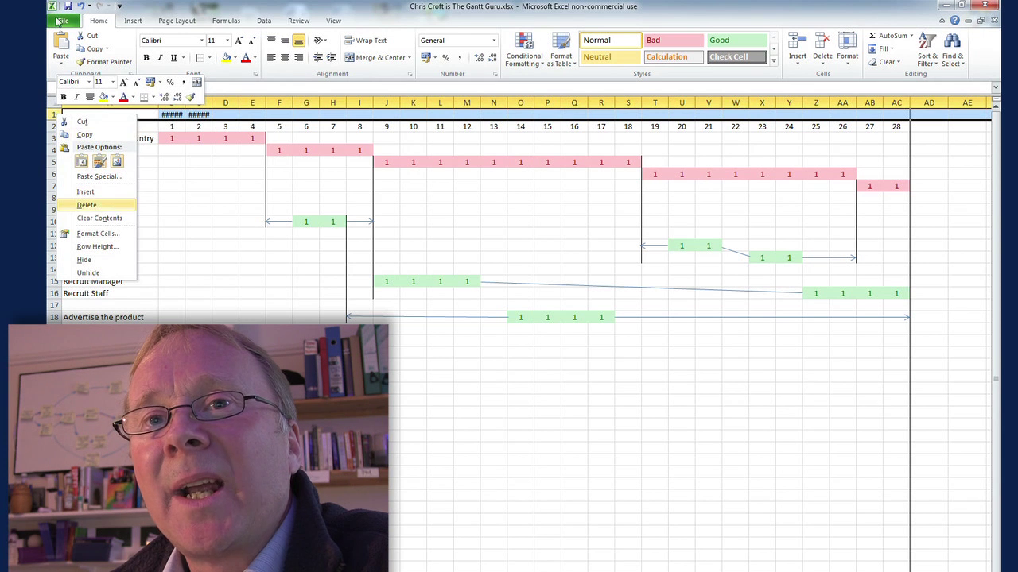
pyautogui.click(104, 233)
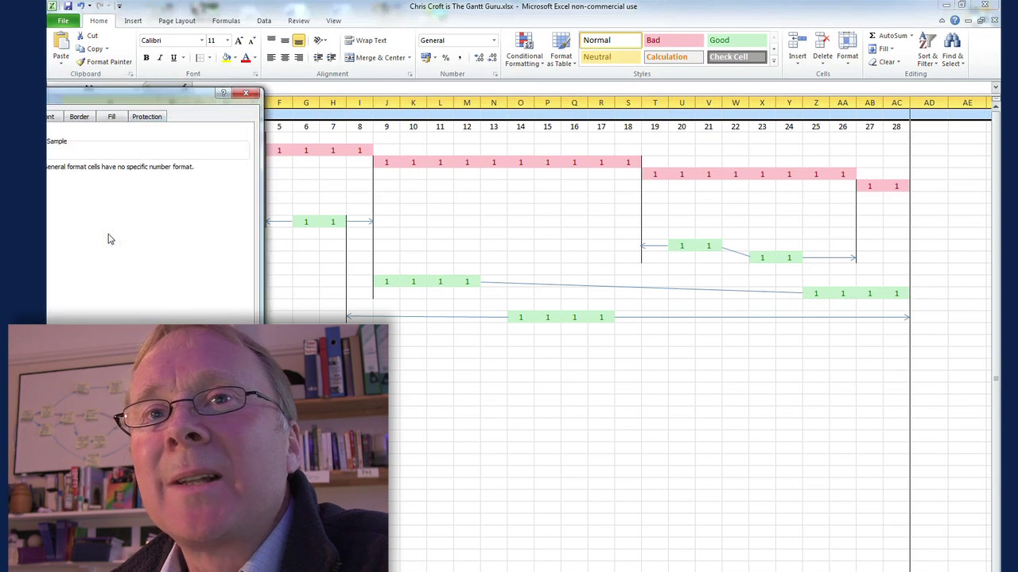
pyautogui.moveTo(155, 97); pyautogui.dragTo(519, 335)
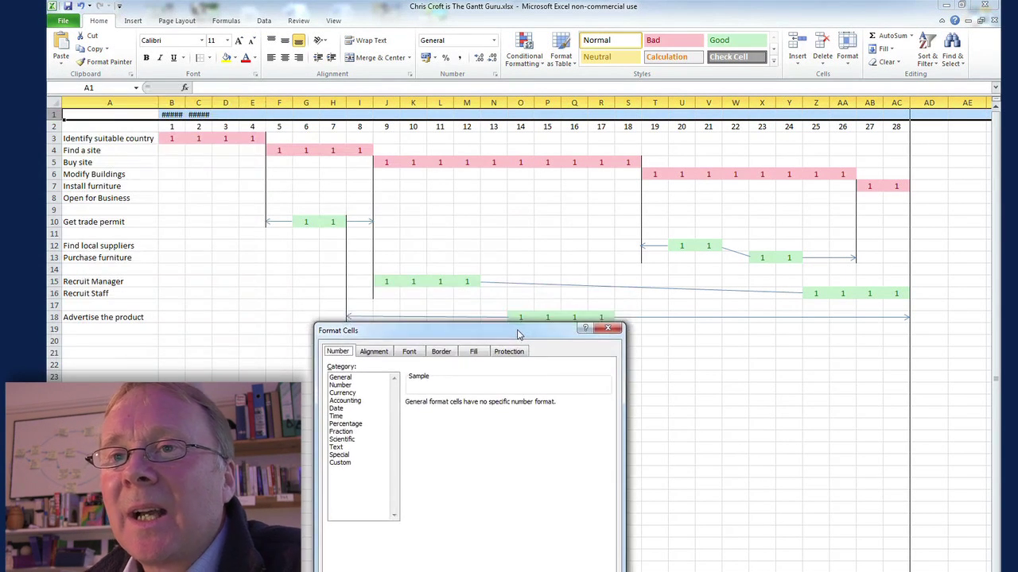
pyautogui.click(377, 356)
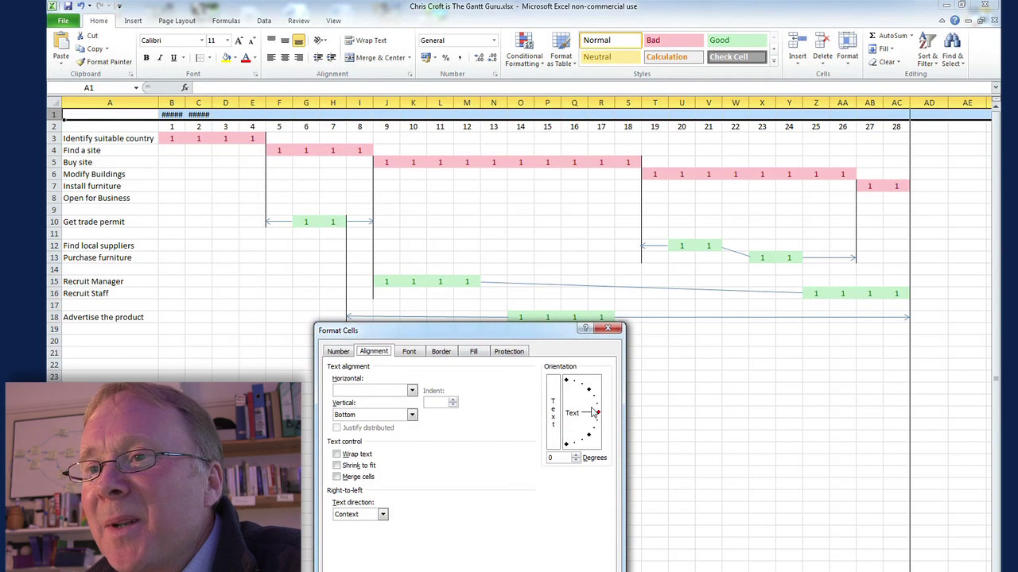
pyautogui.moveTo(598, 412); pyautogui.dragTo(572, 387)
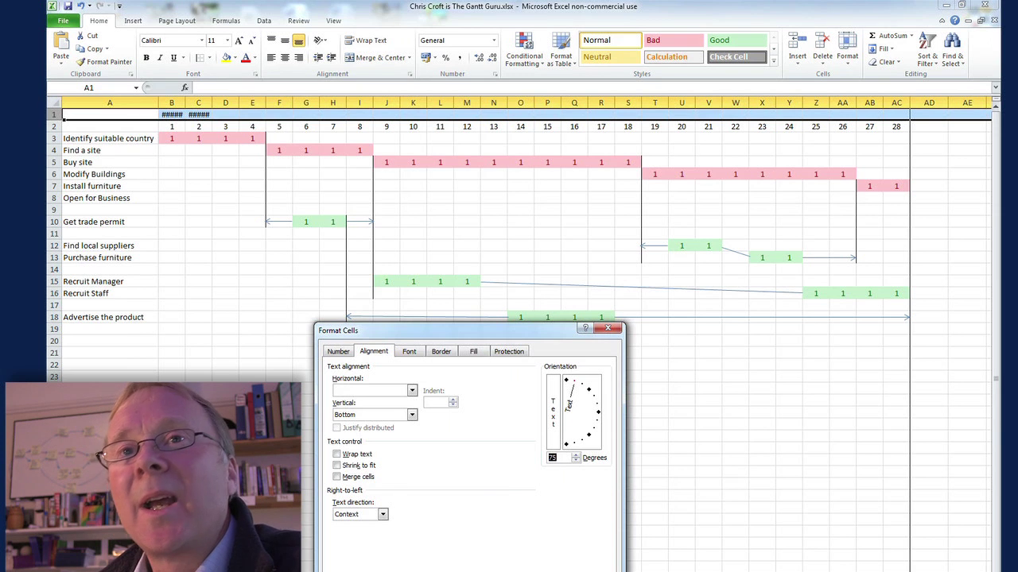
pyautogui.press('Return')
pyautogui.click(222, 286)
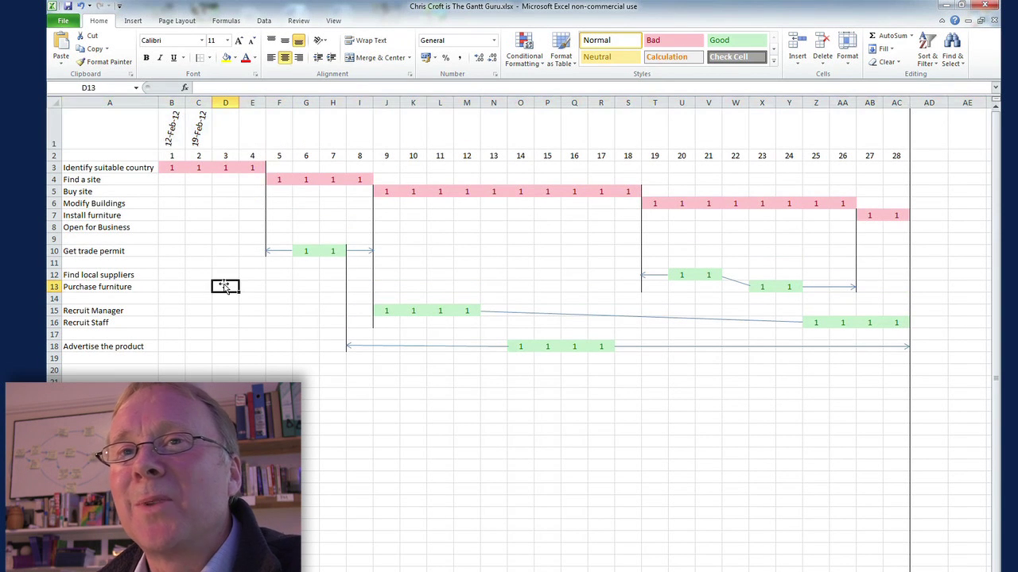
# - Extend the weekly date series from B1:C1 across row 1 to AC1, above period 28
pyautogui.click(171, 130)
pyautogui.moveTo(171, 129); pyautogui.dragTo(198, 131)
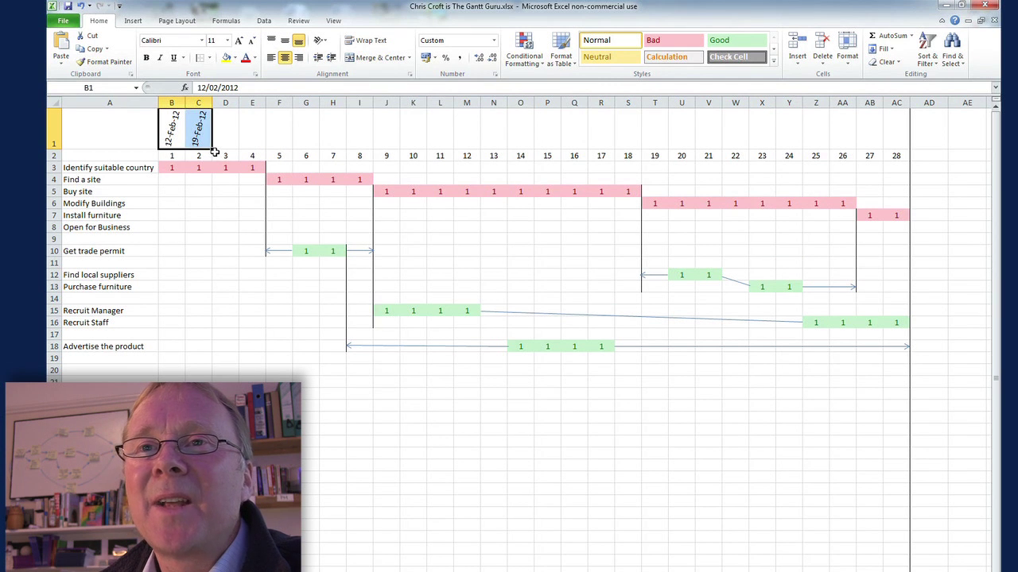
pyautogui.moveTo(213, 149); pyautogui.dragTo(915, 153)
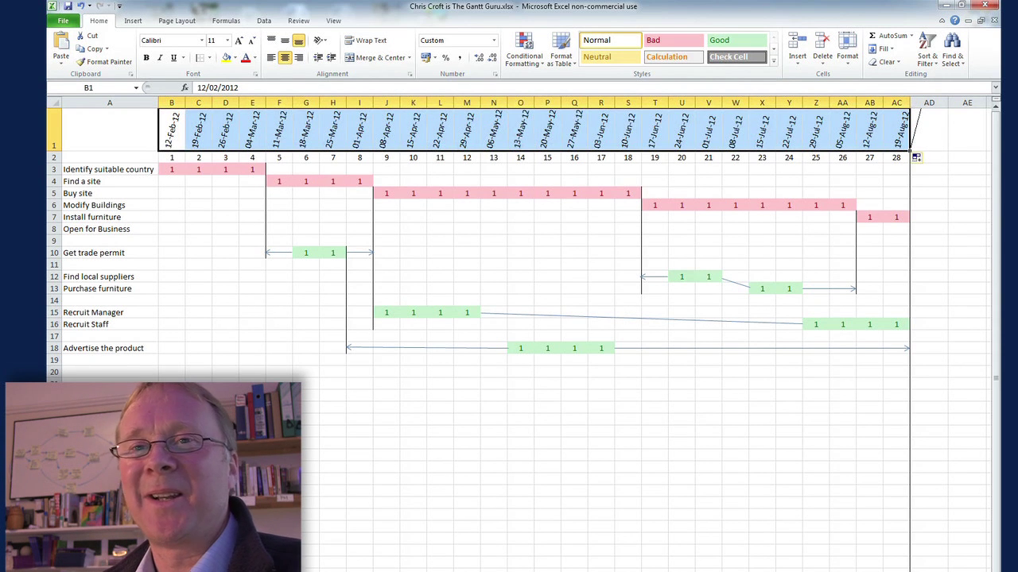
pyautogui.click(159, 382)
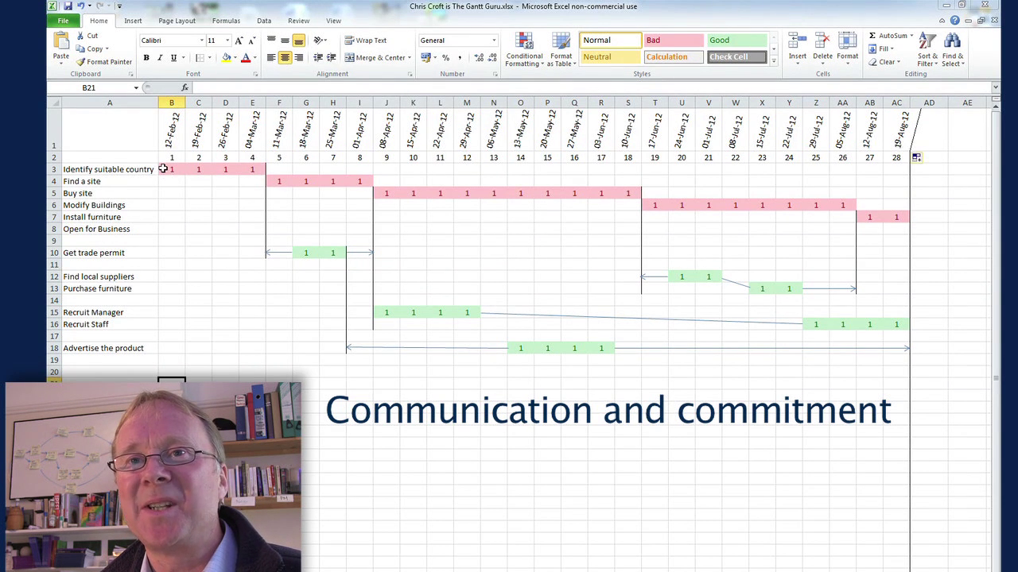
# - Total B3:B19 with AutoSum in B20 and fill the formula across row 20 to AC20
pyautogui.moveTo(170, 169); pyautogui.dragTo(173, 373)
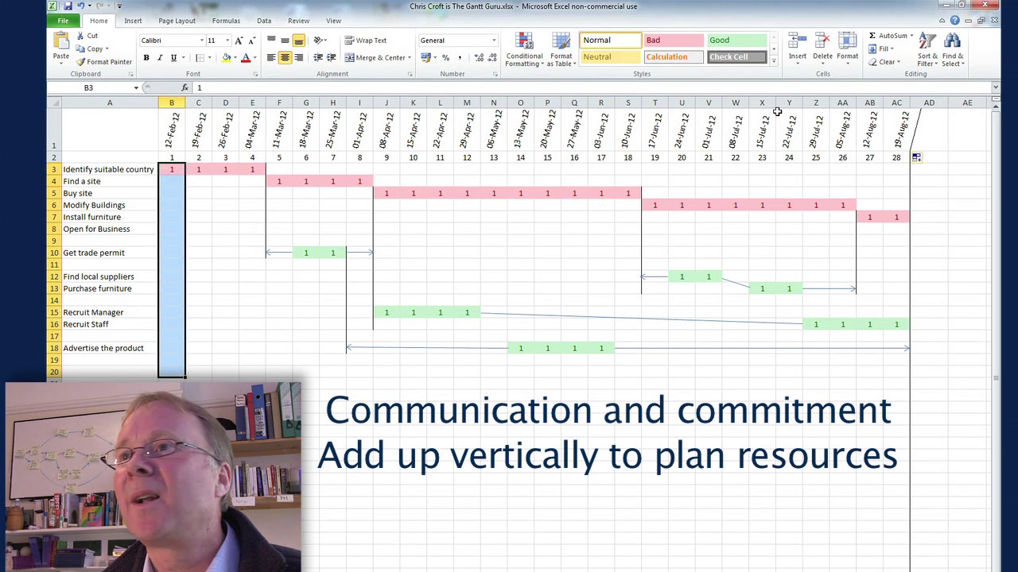
pyautogui.click(895, 38)
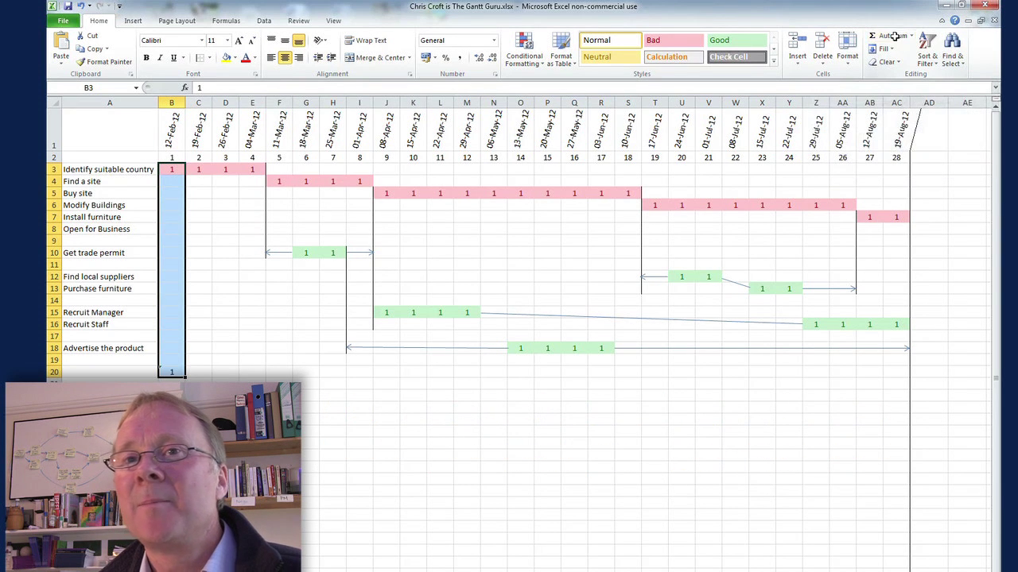
pyautogui.click(182, 372)
pyautogui.moveTo(182, 372); pyautogui.dragTo(899, 386)
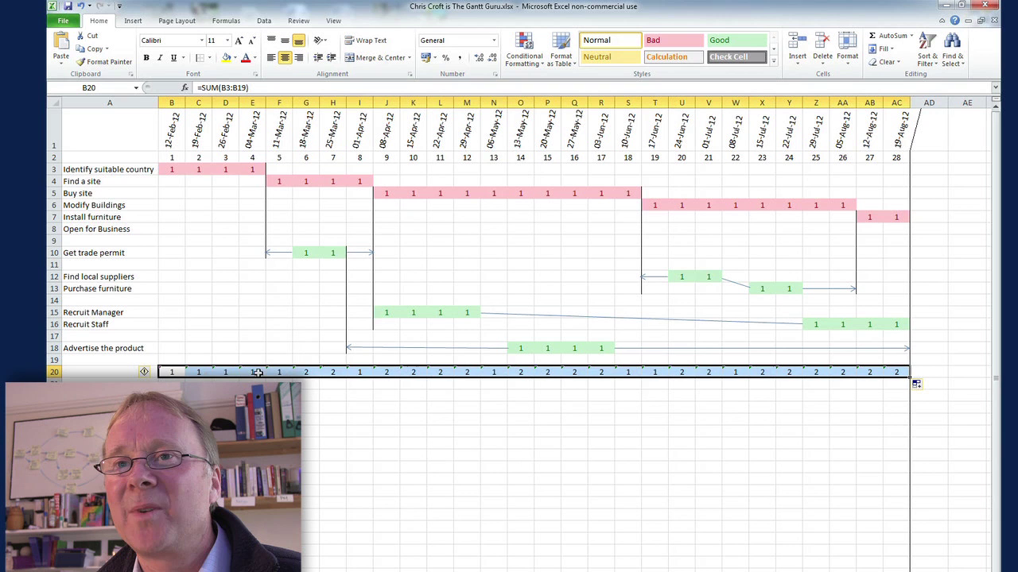
pyautogui.click(552, 372)
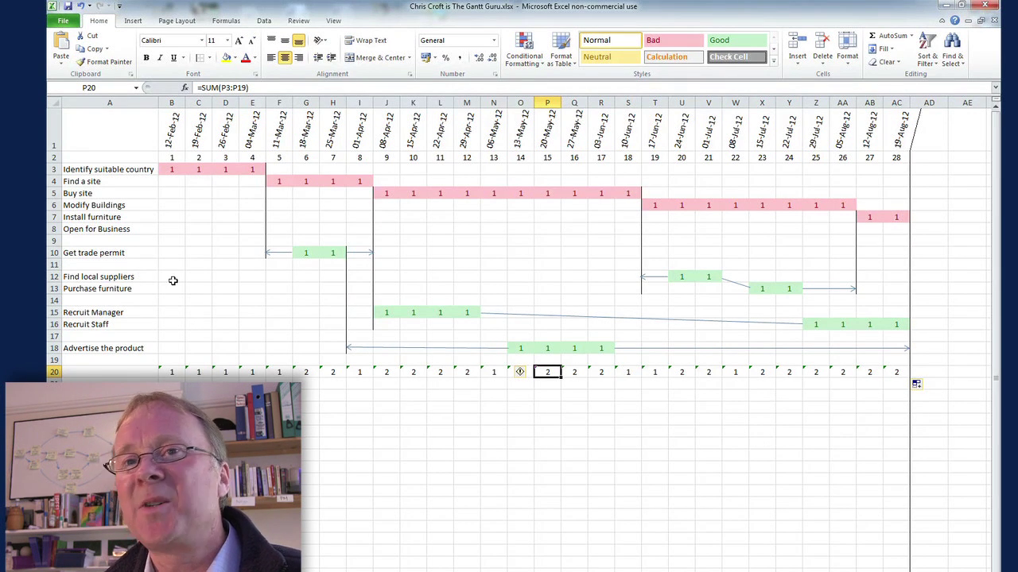
pyautogui.click(170, 170)
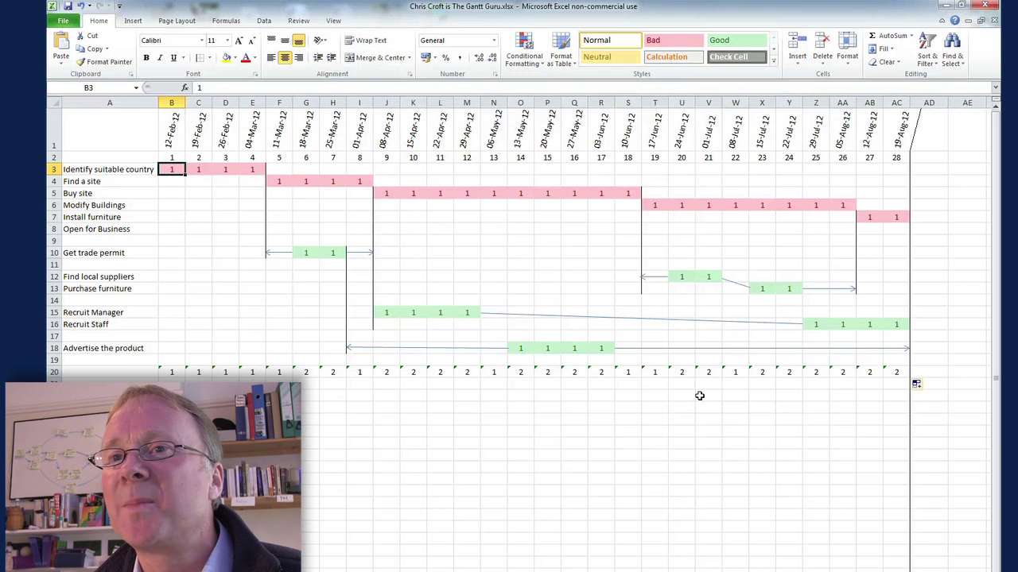
# - Change the Recruit Manager resource values in J15:M15, periods 9 to 12, to 12 each
pyautogui.click(390, 313)
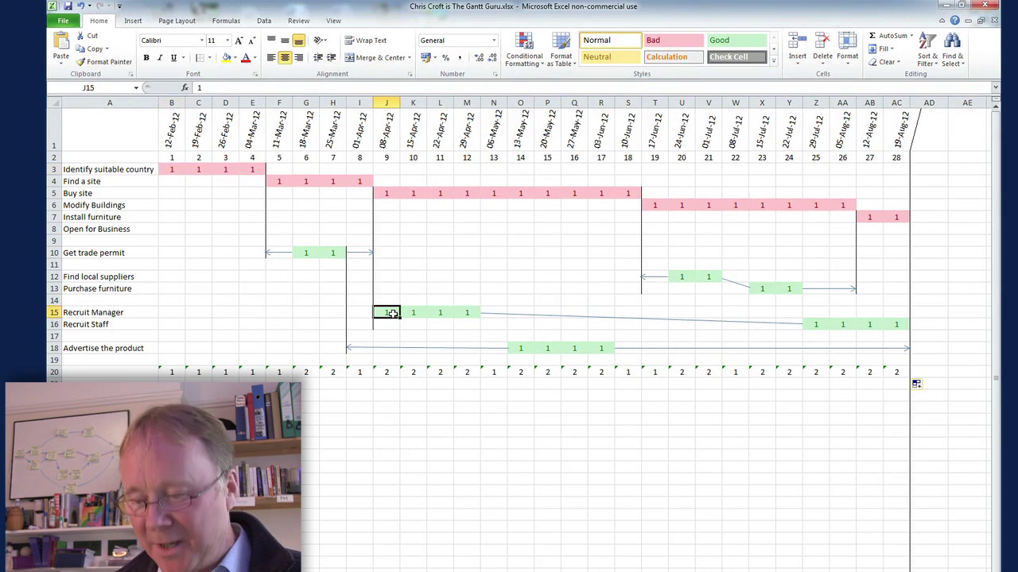
pyautogui.press('F2')
pyautogui.write('2')
pyautogui.press('Tab')
pyautogui.press('F2')
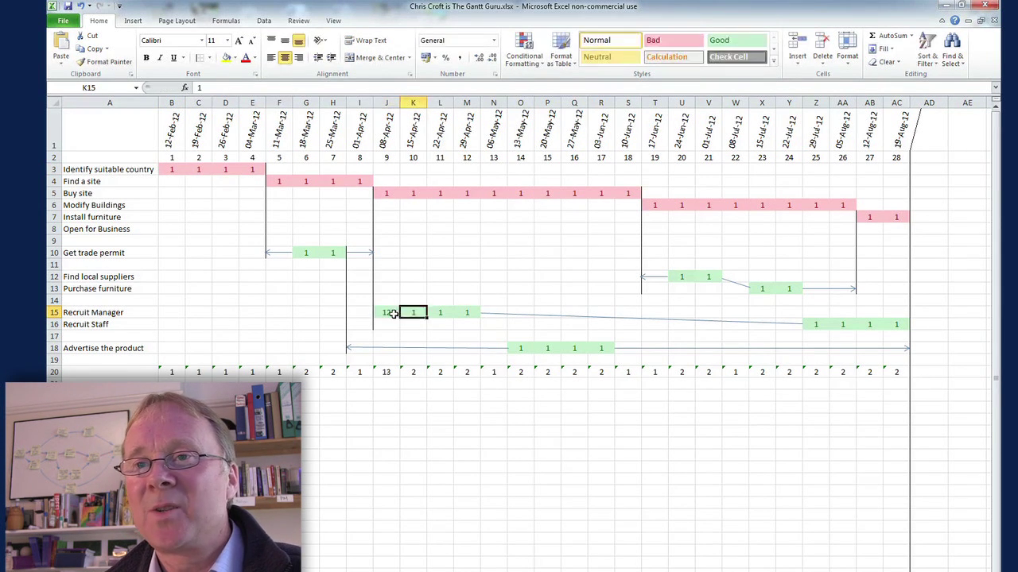
pyautogui.write('2')
pyautogui.press('Tab')
pyautogui.press('F2')
pyautogui.write('2')
pyautogui.press('Tab')
pyautogui.press('F2')
pyautogui.write('2')
pyautogui.press('Return')
pyautogui.press('Up')
pyautogui.press('Up')
pyautogui.press('Up')
pyautogui.press('Up')
pyautogui.press('Up')
pyautogui.press('Up')
pyautogui.press('Up')
pyautogui.press('Up')
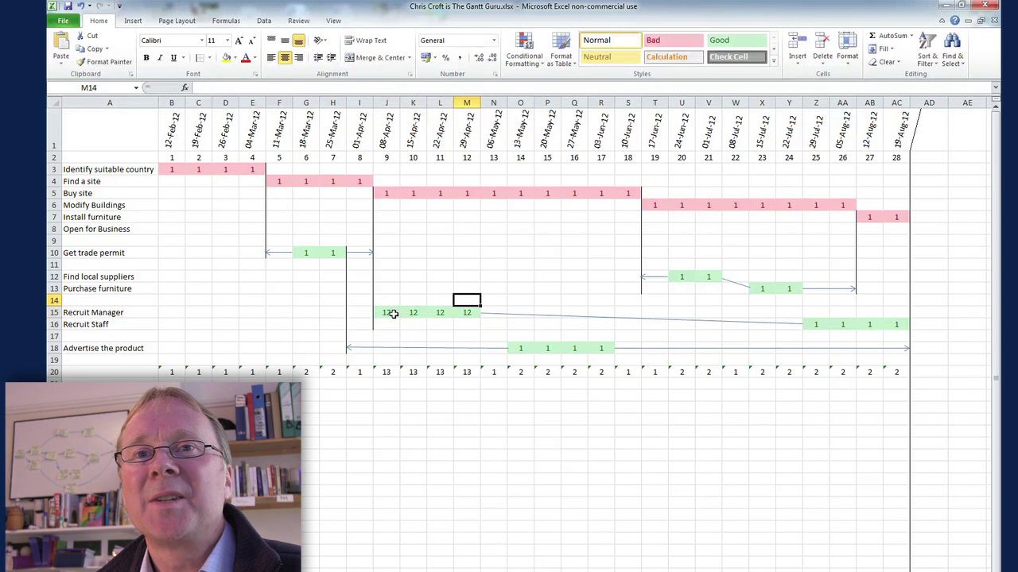
# - Set the Buy site resource values in J5, N5 and S5, periods 9, 13 and 18, to 6 each
pyautogui.press('Up')
pyautogui.press('Up')
pyautogui.press('Up')
pyautogui.press('Left')
pyautogui.press('Left')
pyautogui.press('Left')
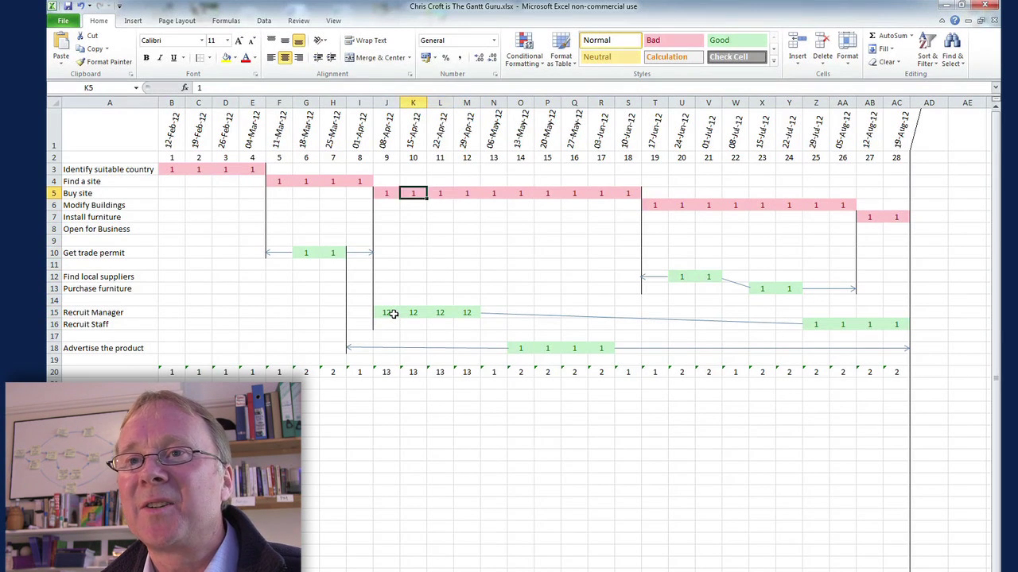
pyautogui.write('6')
pyautogui.press('Right')
pyautogui.press('Right')
pyautogui.press('Right')
pyautogui.press('Right')
pyautogui.write('6')
pyautogui.press('Right')
pyautogui.press('Right')
pyautogui.press('Right')
pyautogui.press('Right')
pyautogui.press('Right')
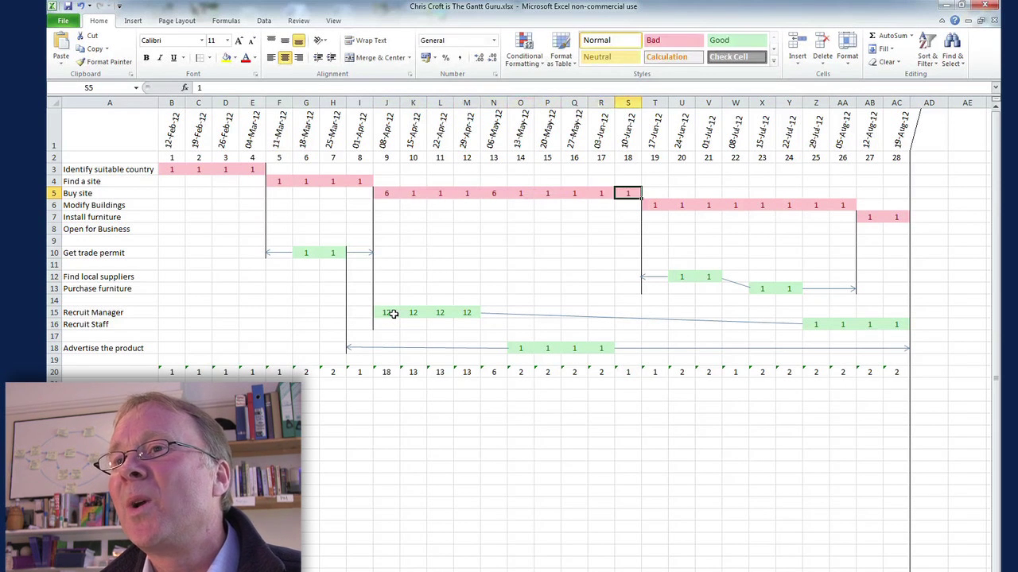
pyautogui.write('6')
pyautogui.press('Return')
# - Change the Modify Buildings resource values in T6:Y6, periods 19 to 24, to 21 each
pyautogui.press('Right')
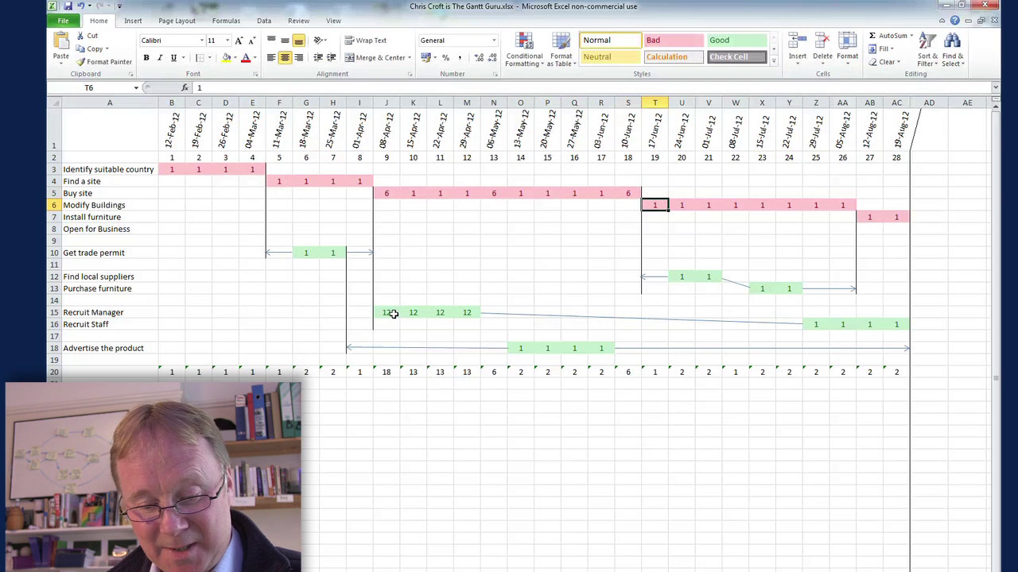
pyautogui.write('21')
pyautogui.press('Right')
pyautogui.write('21')
pyautogui.press('Right')
pyautogui.write('21')
pyautogui.press('Right')
pyautogui.write('21')
pyautogui.press('Right')
pyautogui.write('21')
pyautogui.press('Right')
pyautogui.write('21')
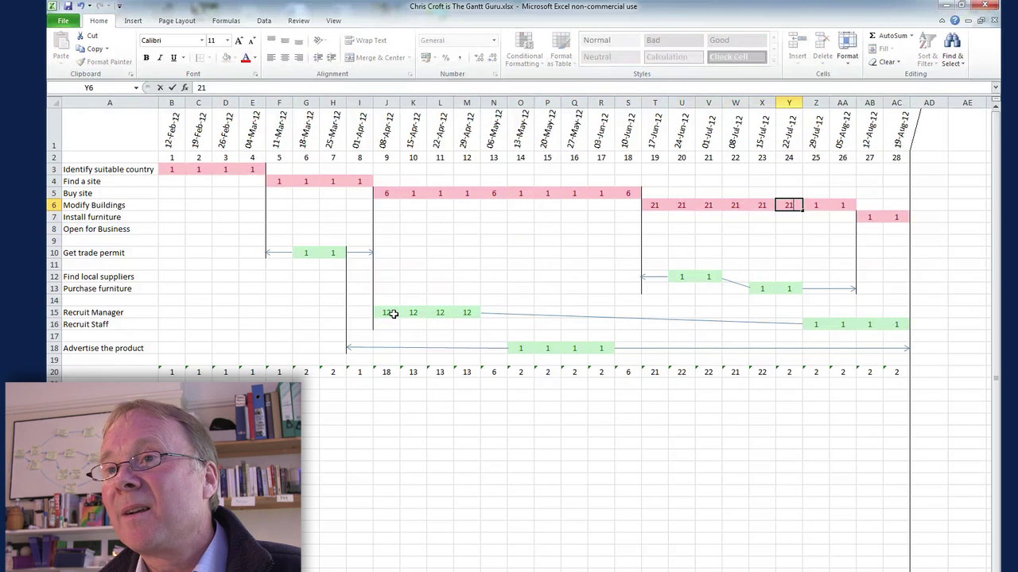
# - Set the last two Modify Buildings values in Z6:AA6, periods 25 and 26, to 24 each
pyautogui.press('Right')
pyautogui.write('24')
pyautogui.press('Right')
pyautogui.write('24')
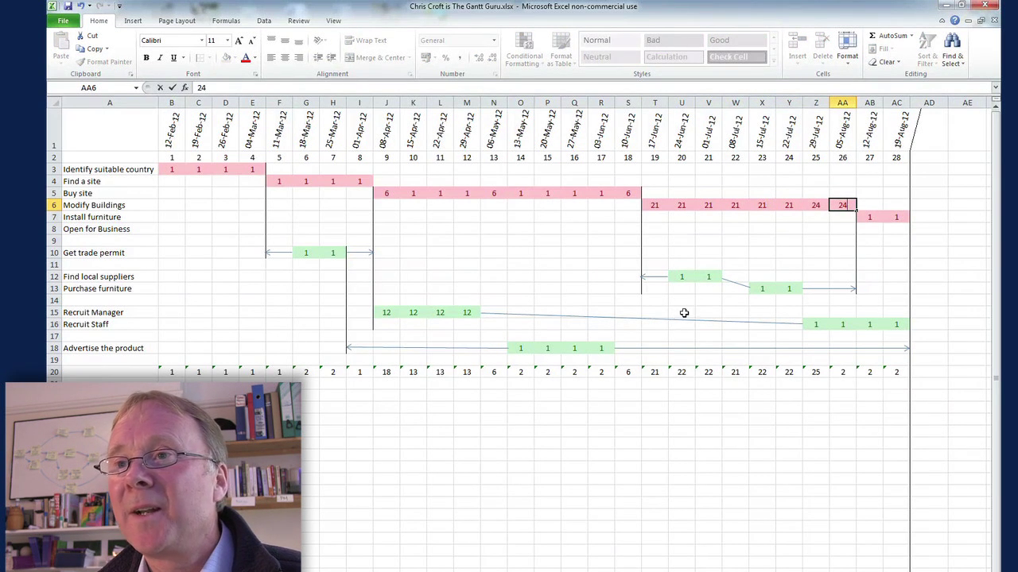
# - Change the Find local suppliers resource values in U12:V12, periods 20 and 21, to 4 each
pyautogui.click(683, 276)
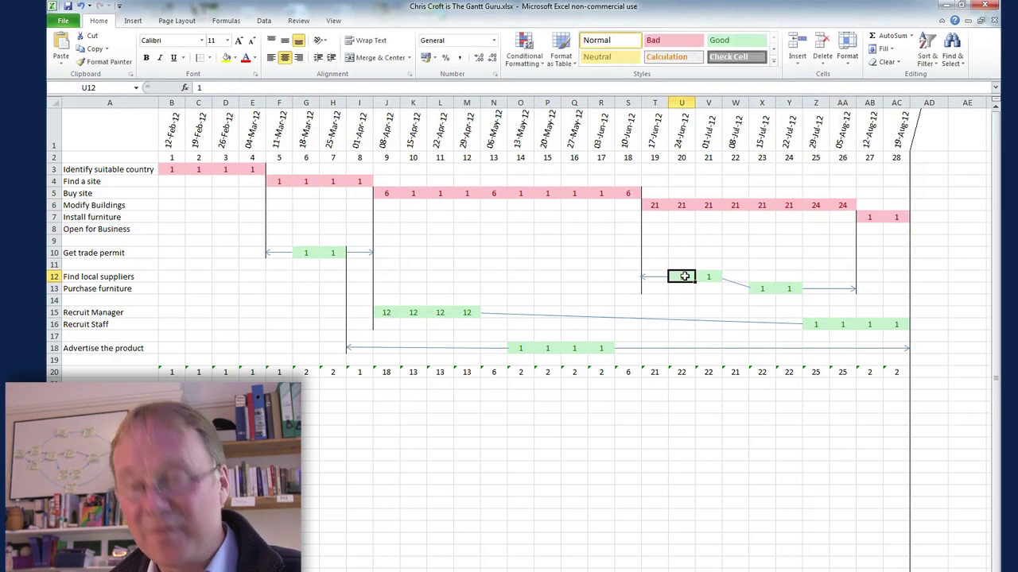
pyautogui.write('4')
pyautogui.press('Right')
pyautogui.write('4')
pyautogui.press('Right')
# - Set the Purchase furniture values to 6 in X13 and O in Y13, periods 23 and 24
pyautogui.press('Down')
pyautogui.press('Right')
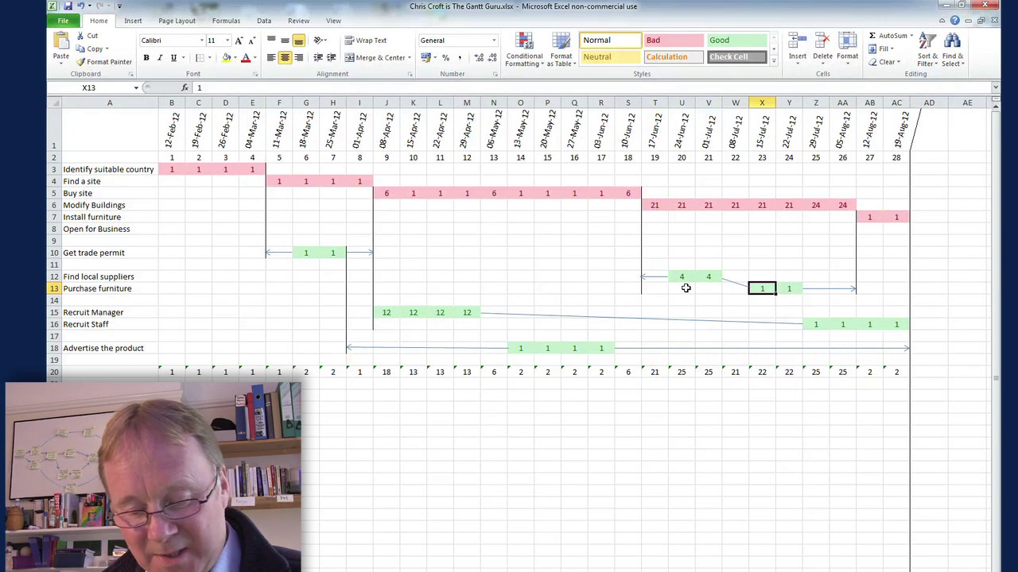
pyautogui.write('6')
pyautogui.press('Right')
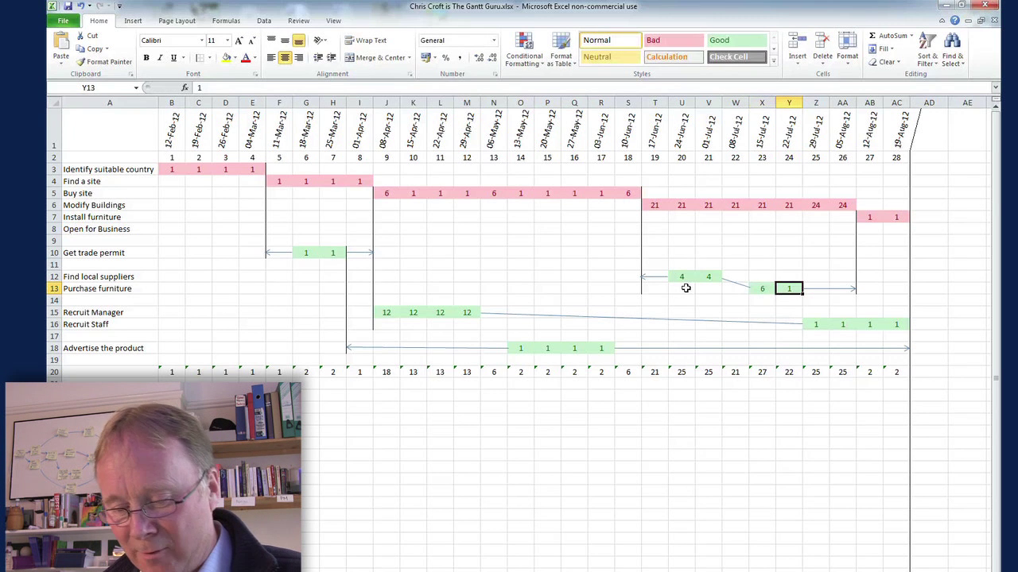
pyautogui.write('0')
pyautogui.hotkey('ctrl', 'Return')
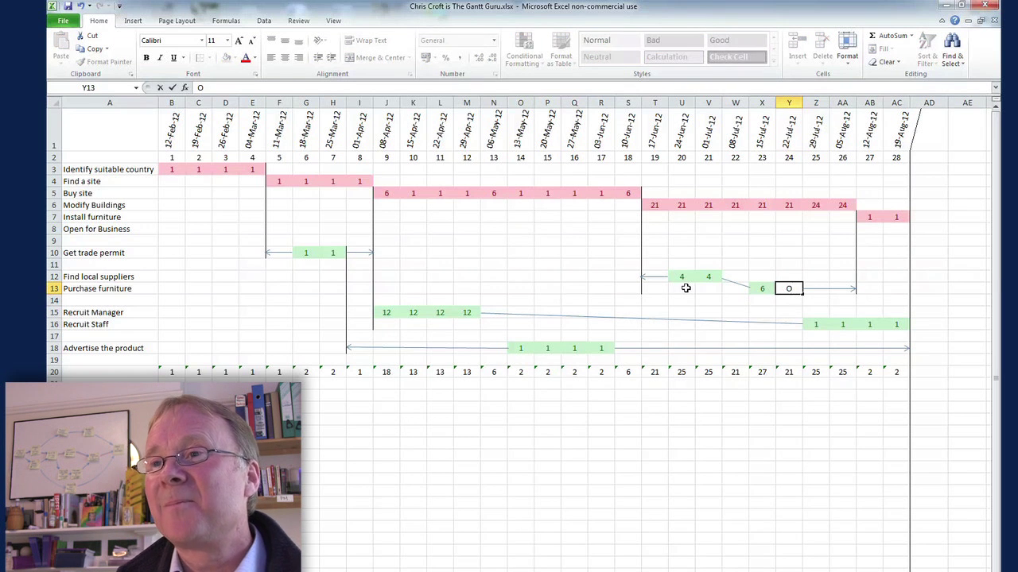
pyautogui.press('Down')
pyautogui.press('Down')
pyautogui.press('Down')
pyautogui.press('Down')
pyautogui.press('Down')
pyautogui.press('Down')
pyautogui.press('Down')
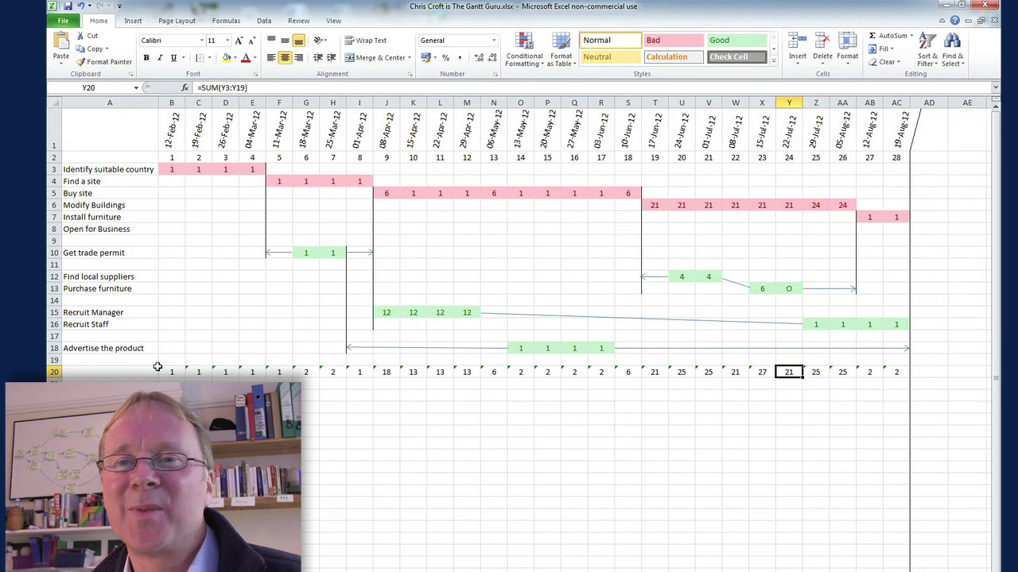
# - Insert a 2-D clustered column chart of the resource totals in B20:AC20
pyautogui.moveTo(174, 374); pyautogui.dragTo(888, 372)
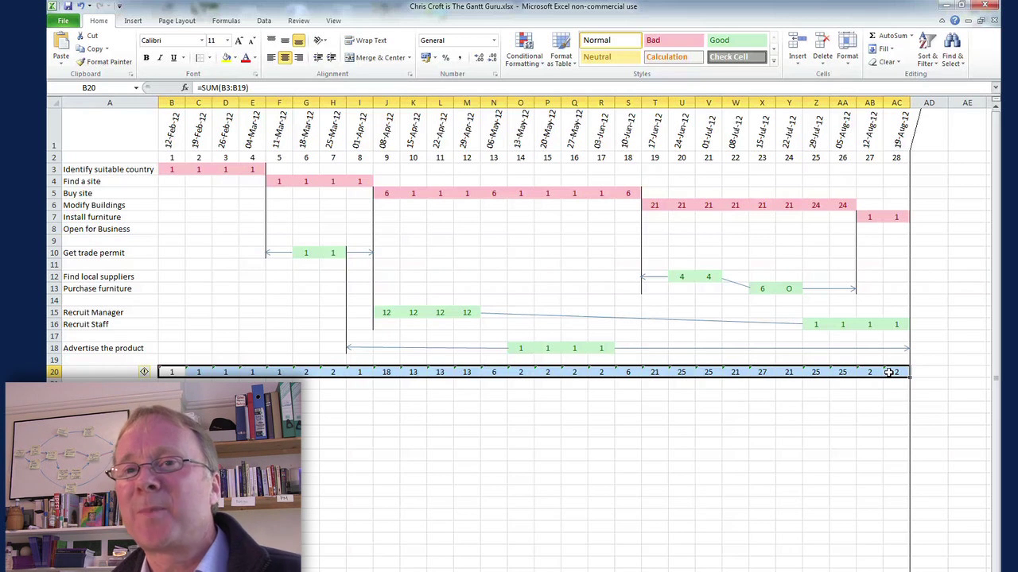
pyautogui.click(334, 22)
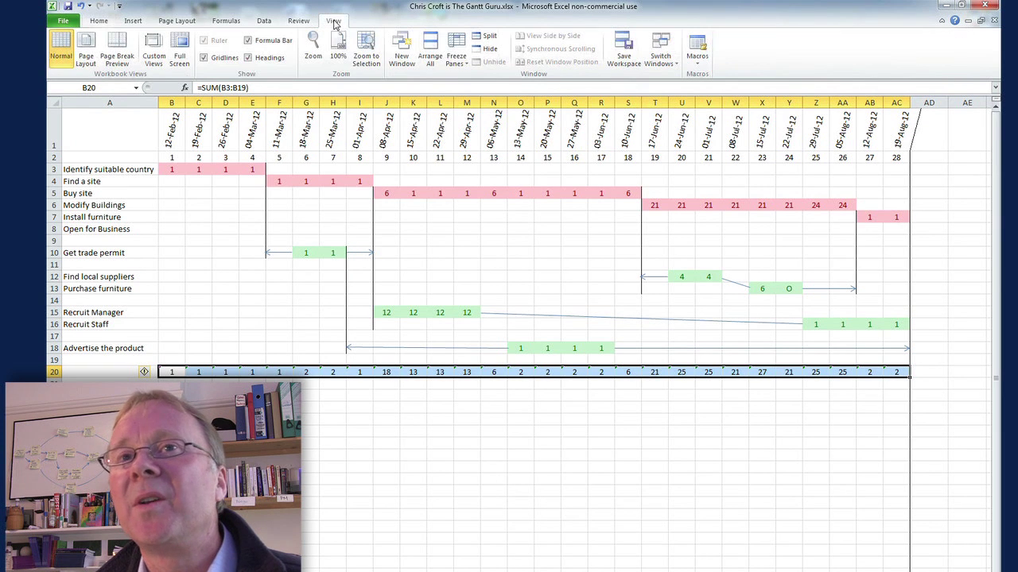
pyautogui.click(176, 22)
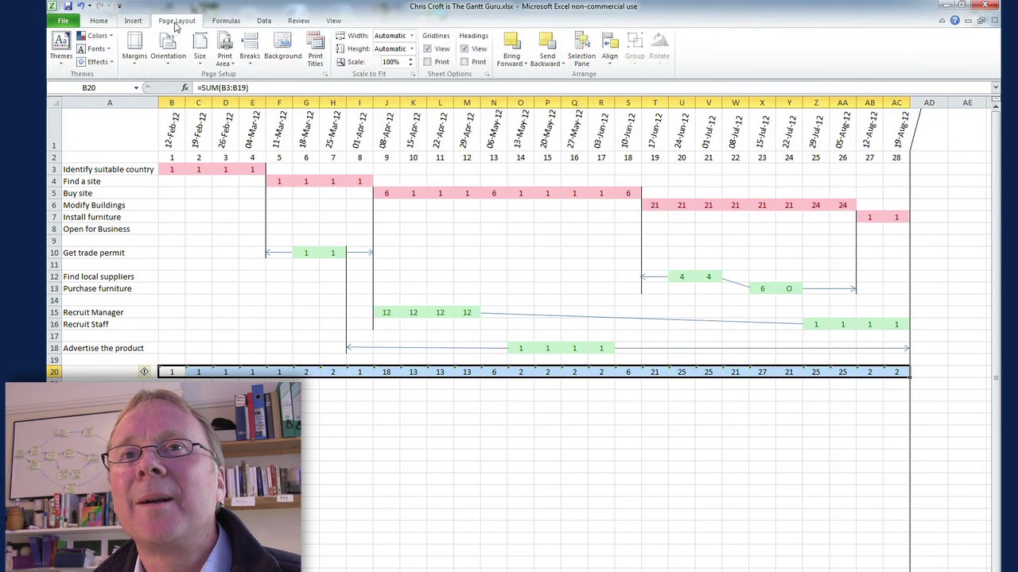
pyautogui.click(133, 22)
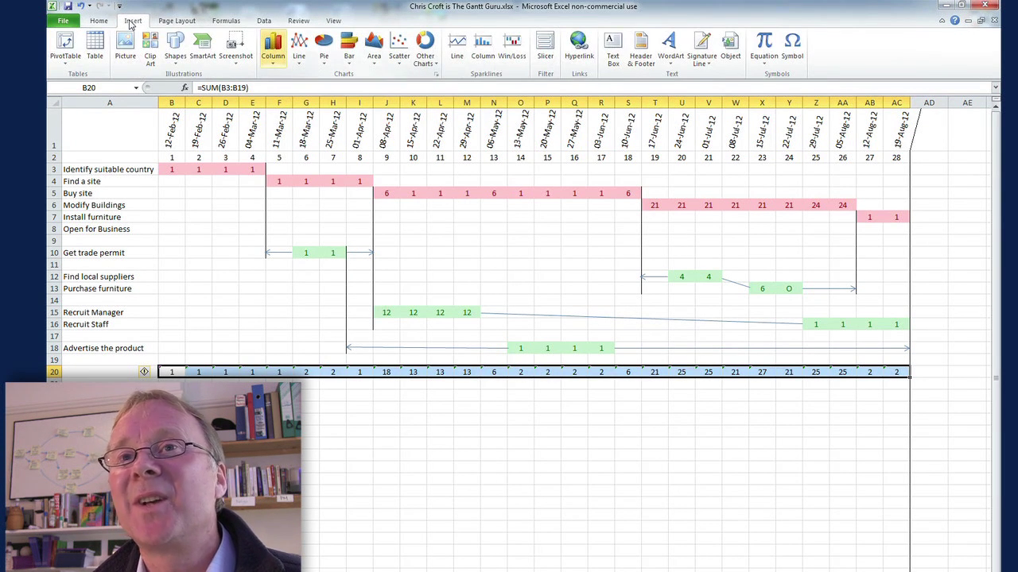
pyautogui.click(272, 49)
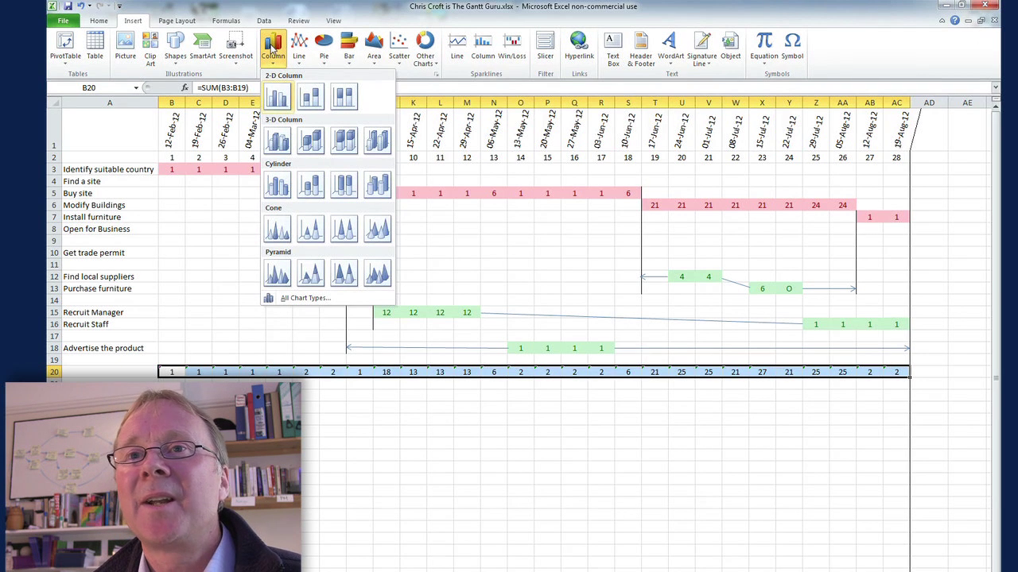
pyautogui.click(278, 97)
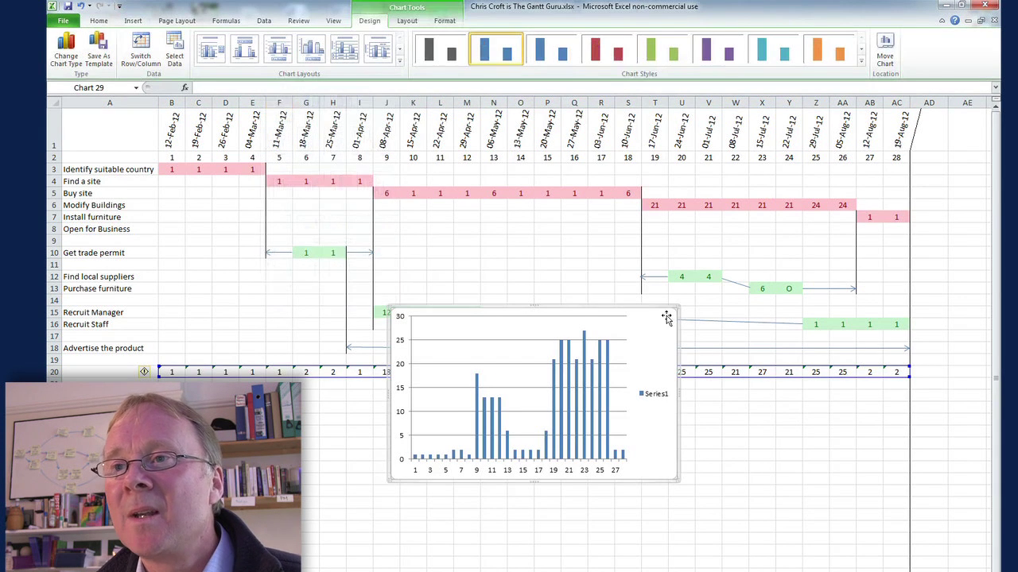
# - Place the column chart below the totals row and resize it so its bars roughly line up with the period columns
pyautogui.moveTo(663, 306); pyautogui.dragTo(930, 423)
pyautogui.moveTo(556, 425); pyautogui.dragTo(567, 398)
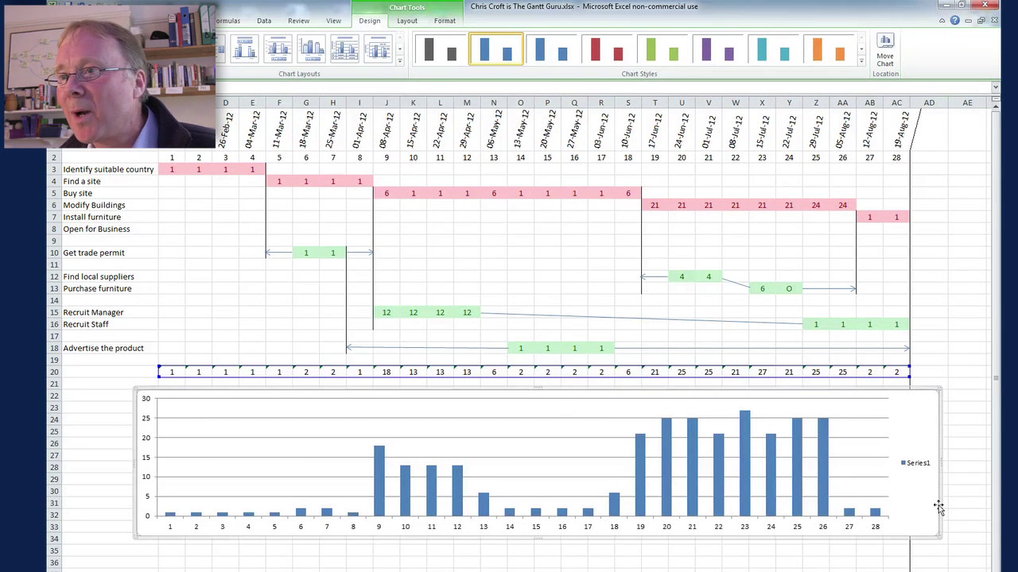
pyautogui.moveTo(942, 465); pyautogui.dragTo(962, 465)
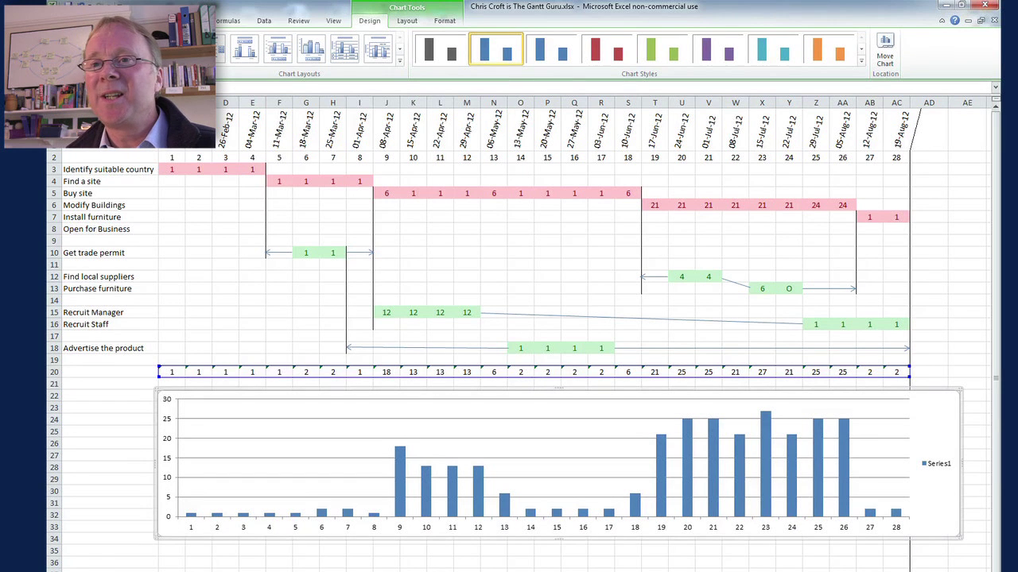
pyautogui.moveTo(595, 386); pyautogui.dragTo(577, 391)
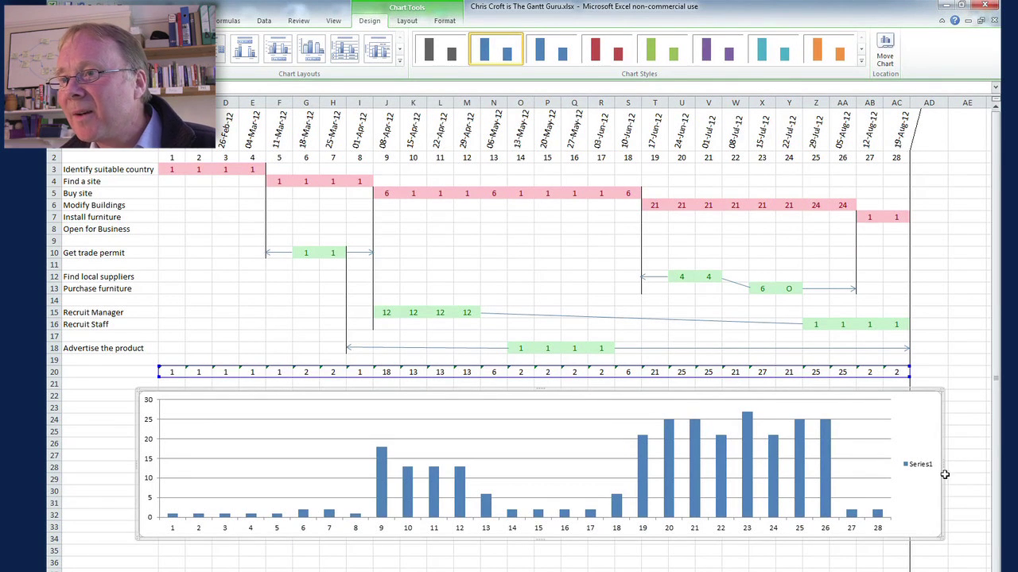
pyautogui.moveTo(944, 472); pyautogui.dragTo(960, 470)
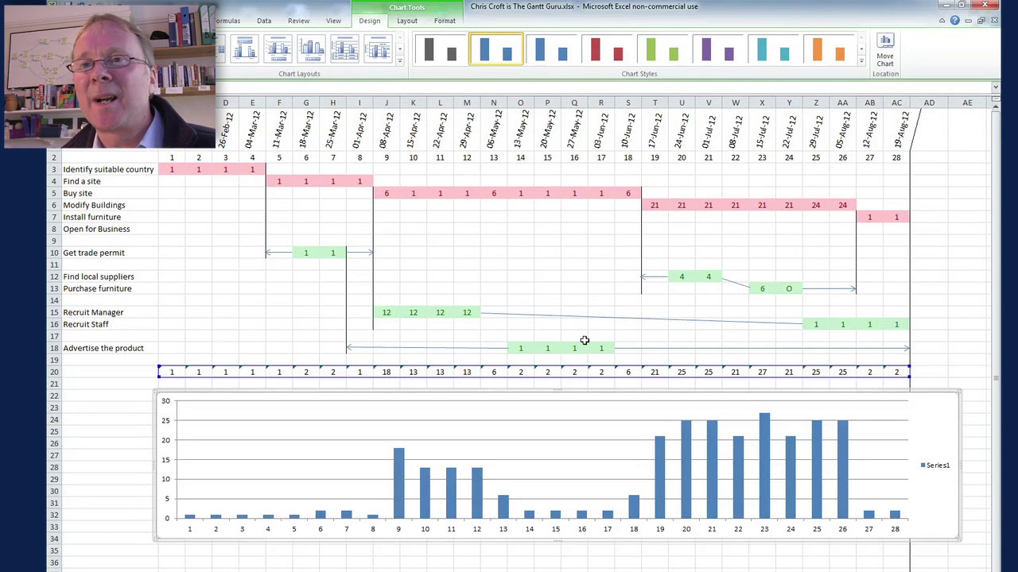
# - Set the Get trade permit resource value in G10, period 6, to 10
pyautogui.click(306, 255)
pyautogui.write('1')
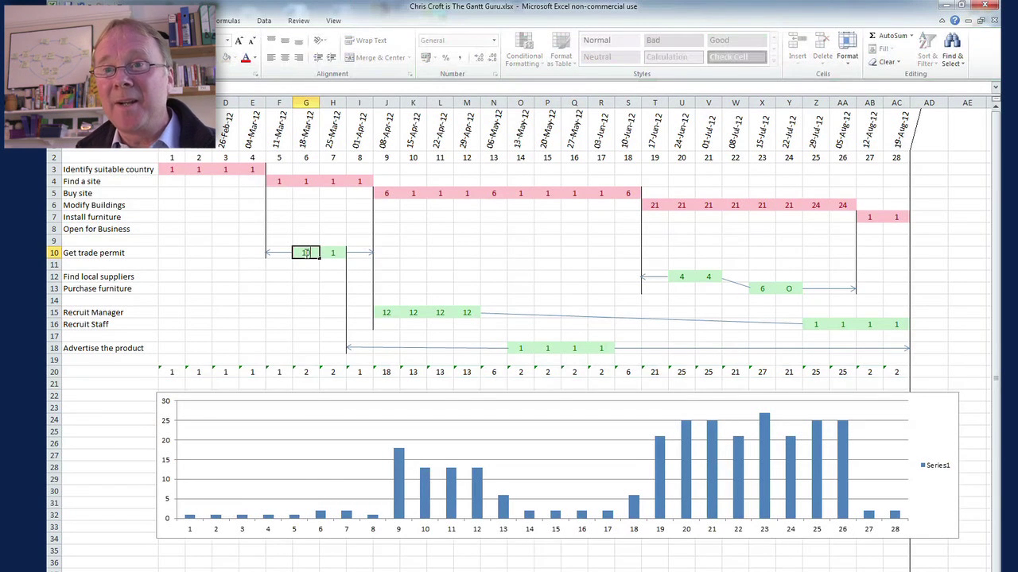
pyautogui.write('0')
pyautogui.click(441, 551)
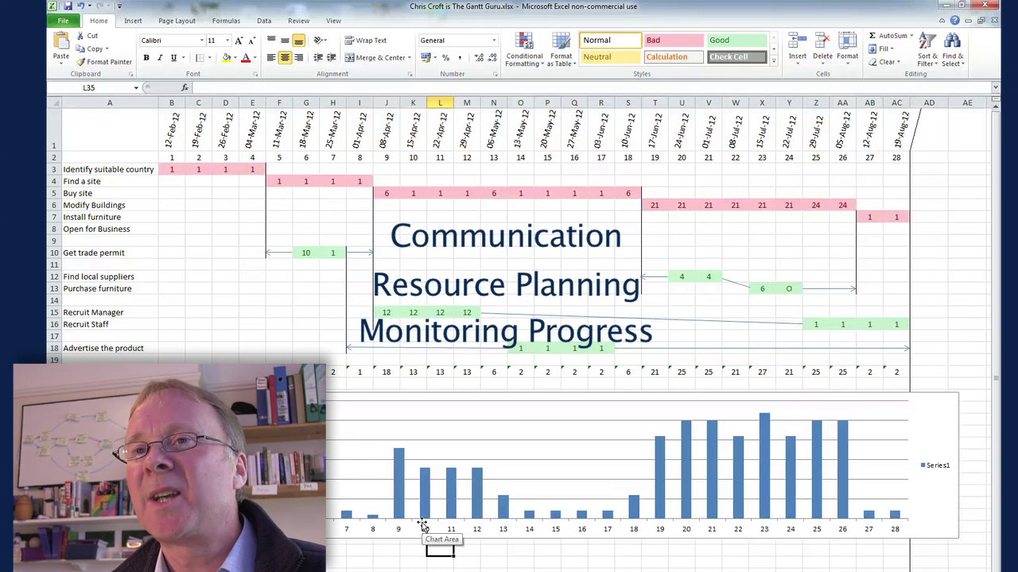
pyautogui.click(386, 101)
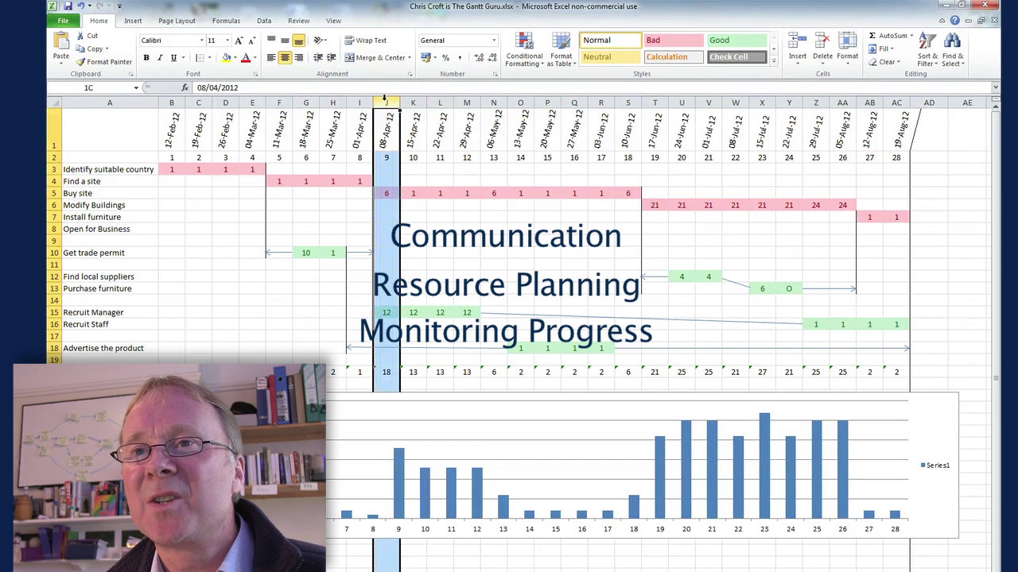
pyautogui.click(413, 102)
pyautogui.click(440, 102)
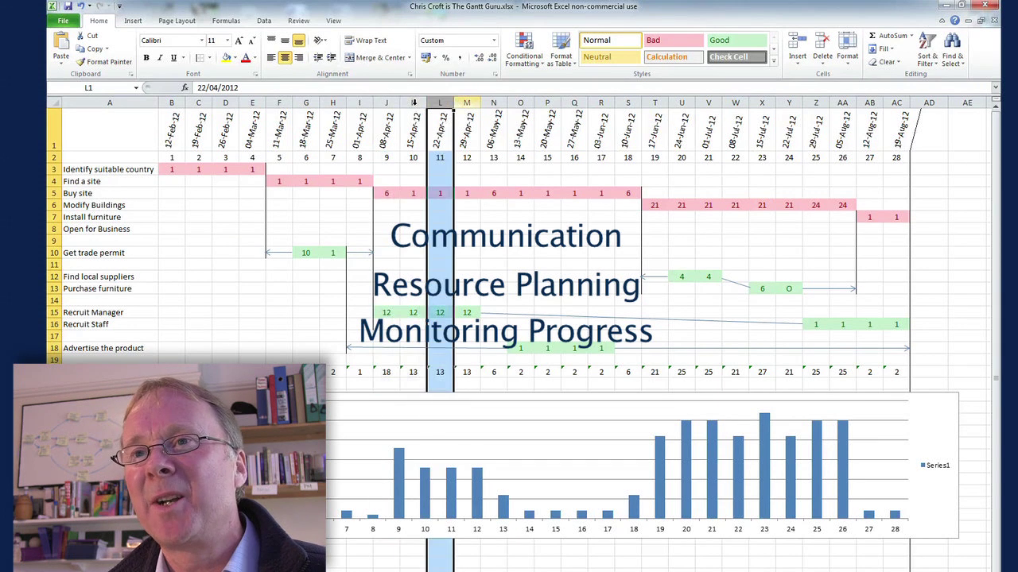
pyautogui.click(467, 103)
pyautogui.click(493, 102)
pyautogui.moveTo(171, 169); pyautogui.dragTo(360, 181)
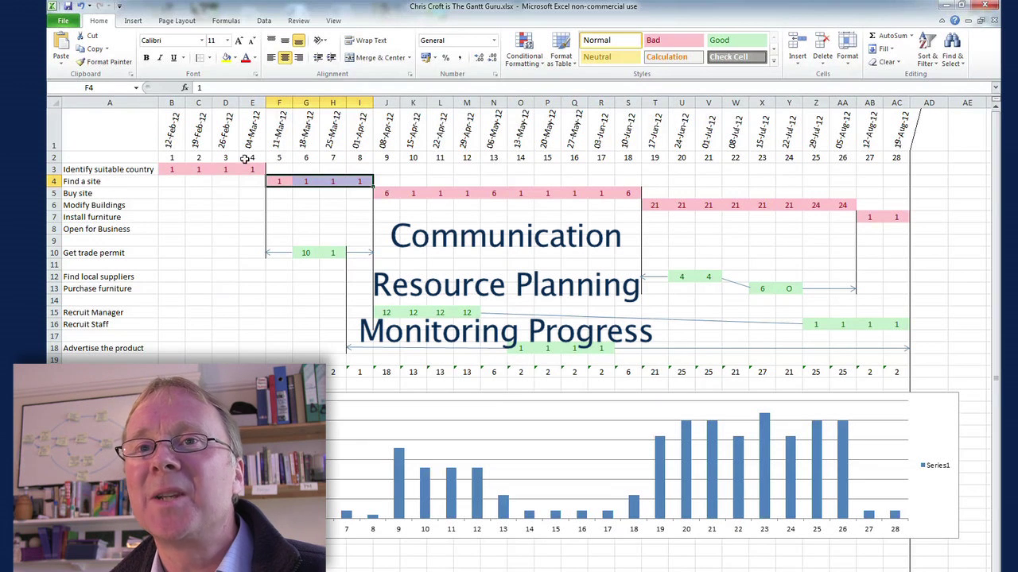
pyautogui.click(170, 170)
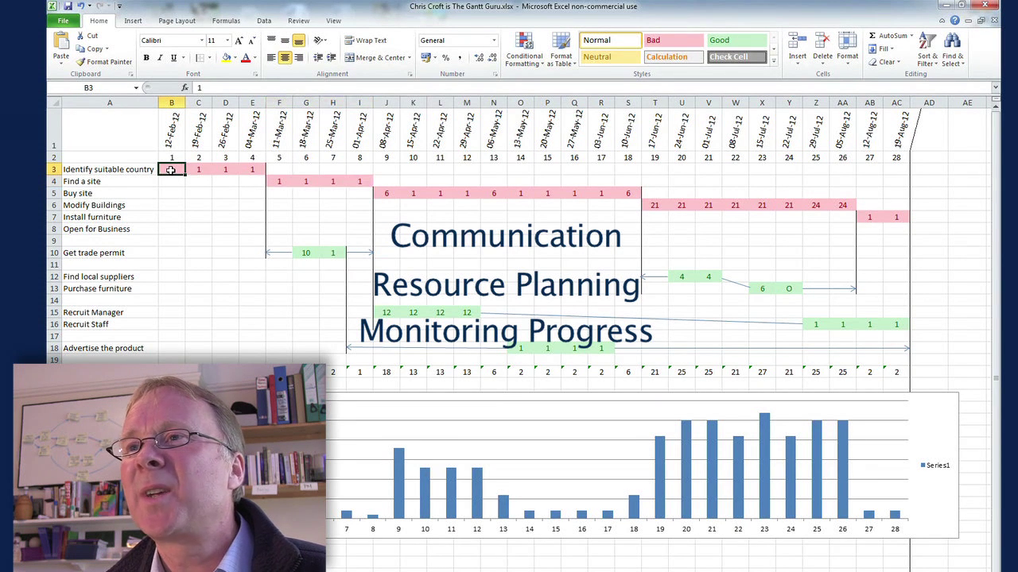
pyautogui.click(235, 59)
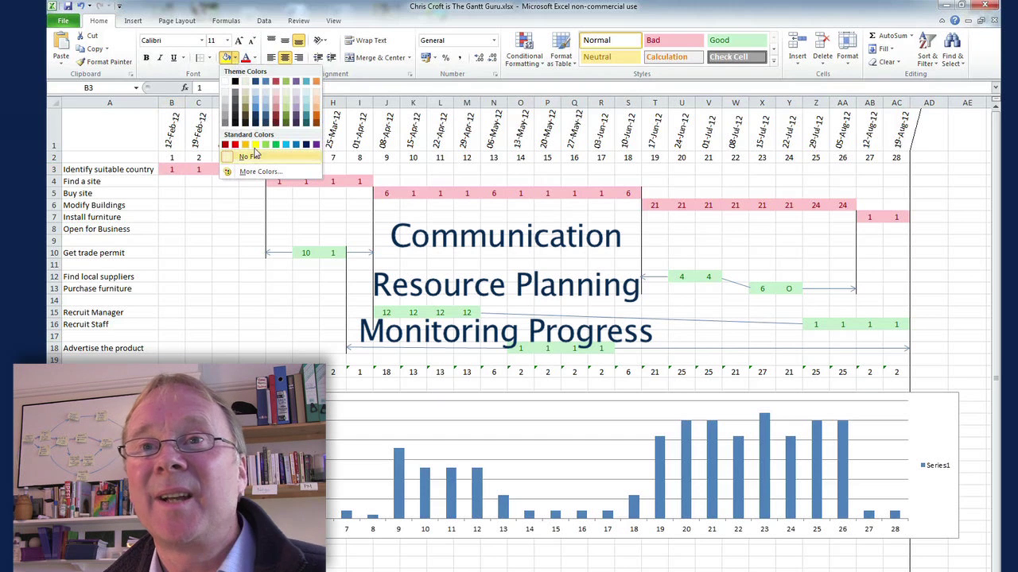
pyautogui.press('Escape')
pyautogui.click(205, 244)
pyautogui.hotkey('ctrl', 'Home')
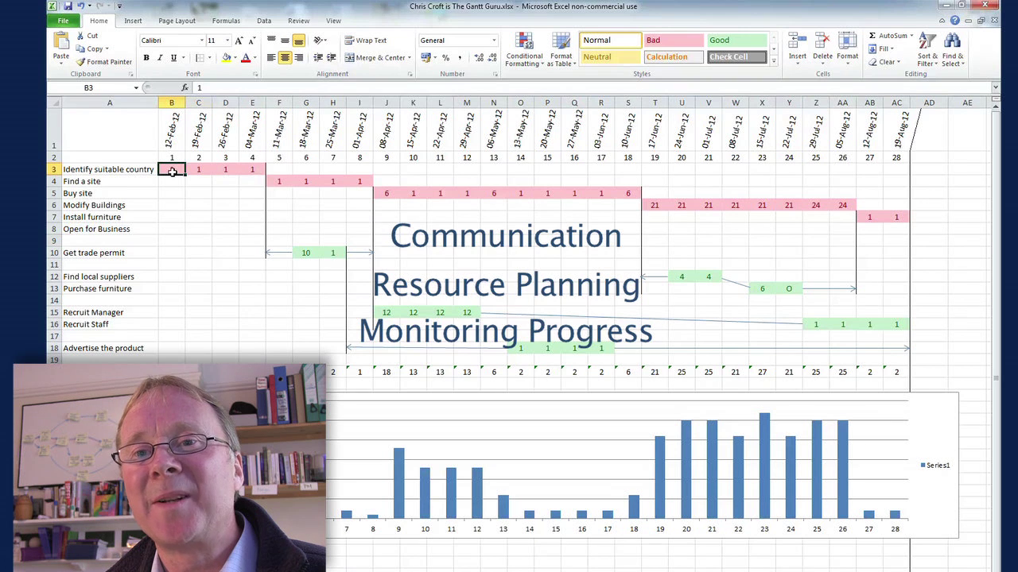
# - Colour the Identify suitable country bar in B3:E3 yellow by copying the format of cell B36 with Format Painter
pyautogui.click(171, 563)
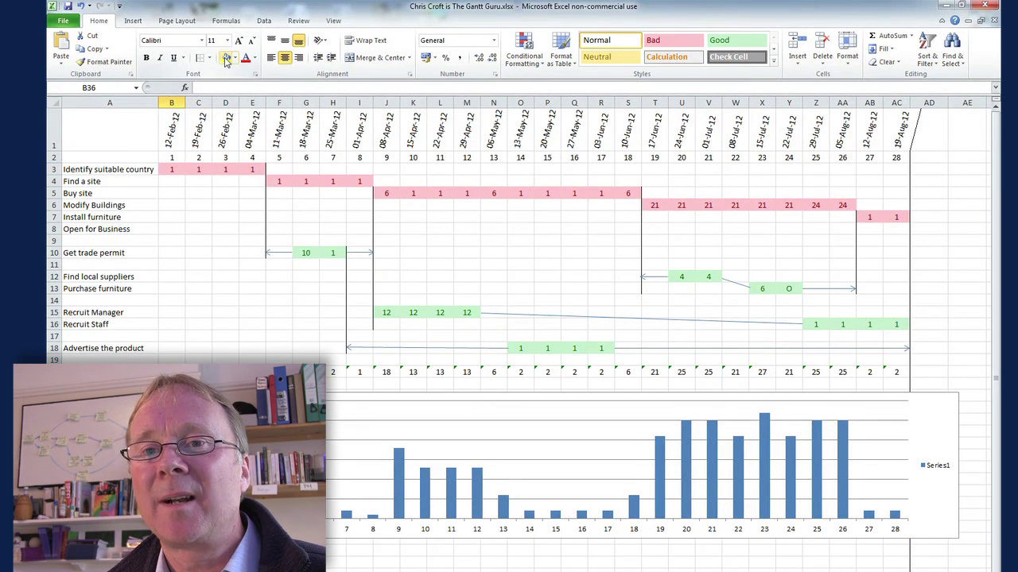
pyautogui.click(102, 62)
pyautogui.moveTo(171, 170); pyautogui.dragTo(245, 168)
pyautogui.click(198, 563)
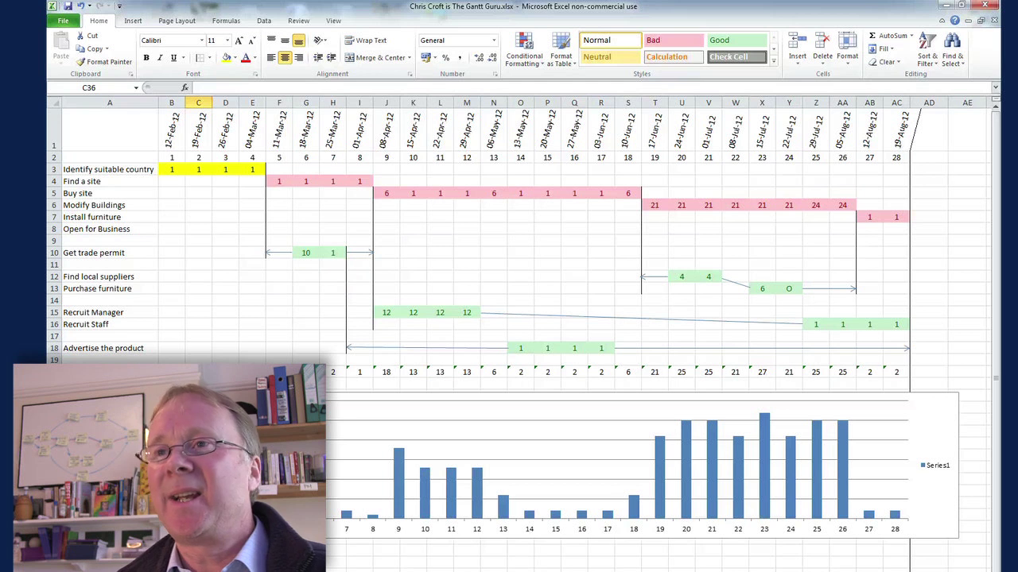
# - Insert a blank column at AA, before the 05-Aug-12 week of period 26
pyautogui.click(842, 101)
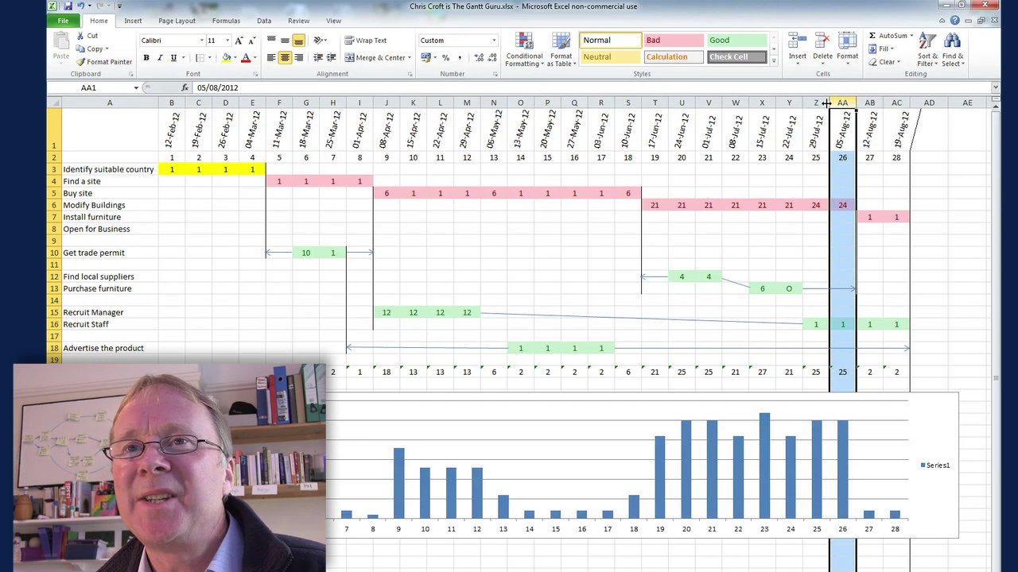
pyautogui.click(131, 22)
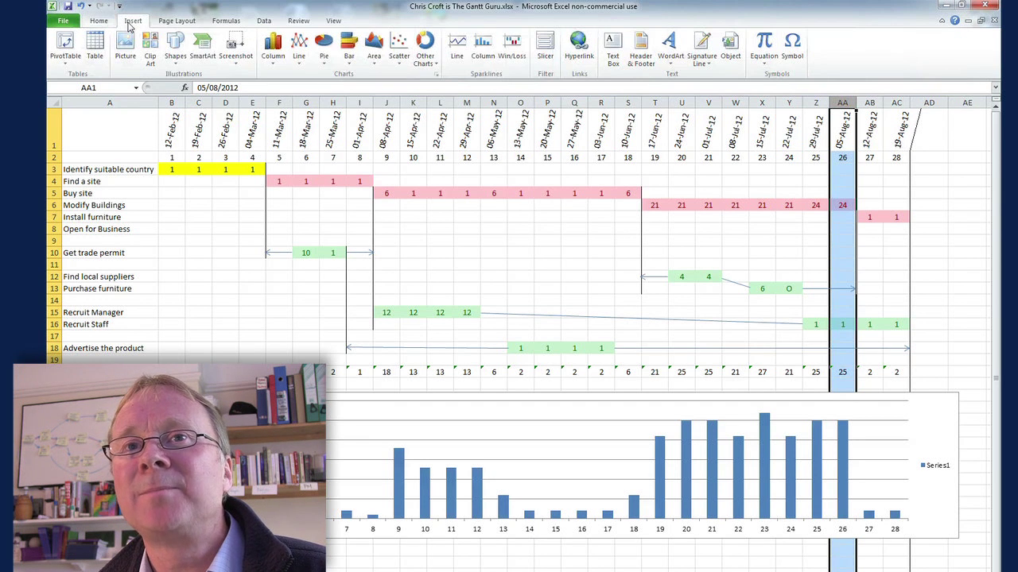
pyautogui.rightClick(843, 103)
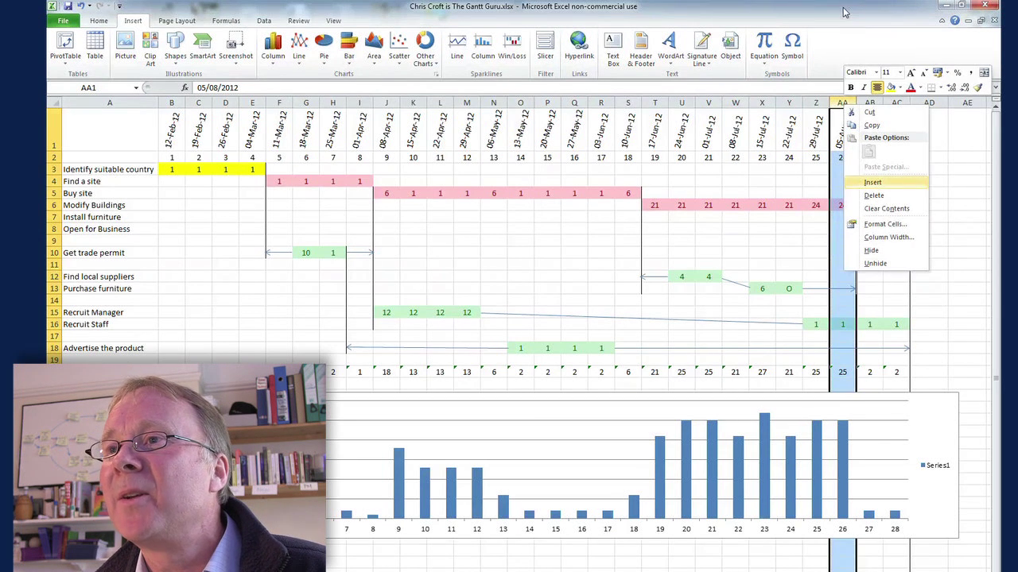
pyautogui.click(871, 182)
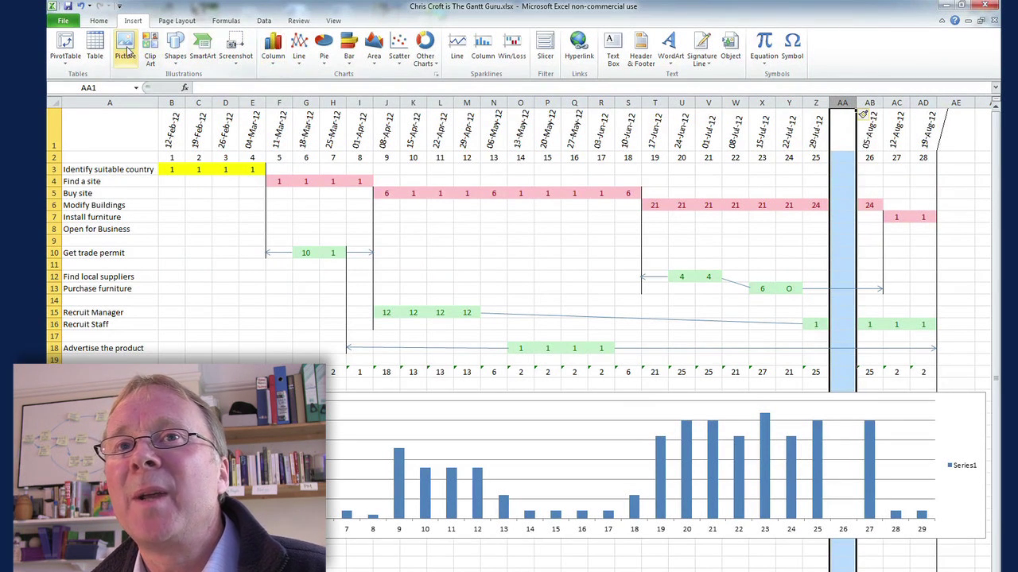
pyautogui.click(99, 21)
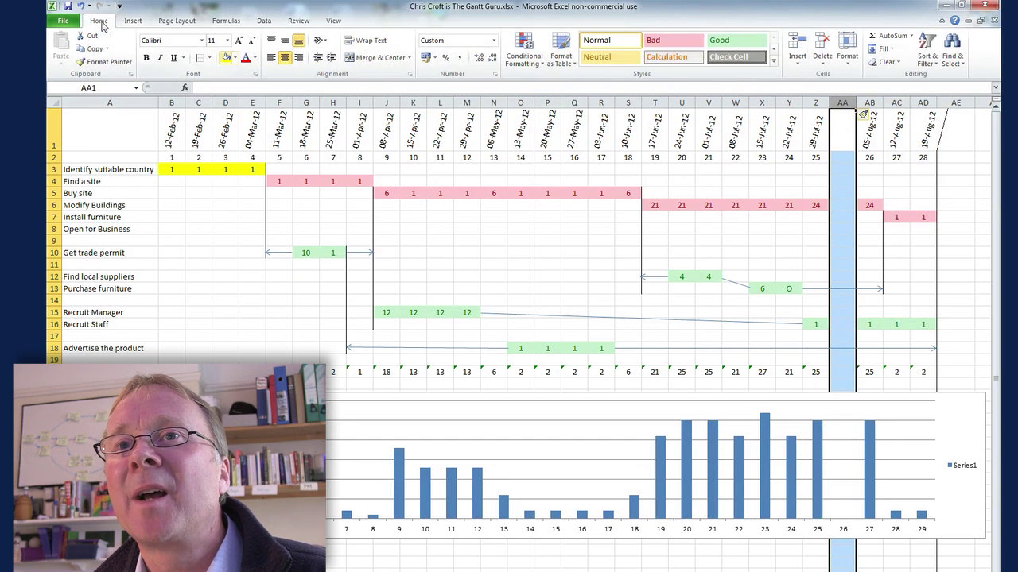
# - Fill the blank column AA yellow and extend the weekly dates from Y1:Z1 across to AD1
pyautogui.click(227, 58)
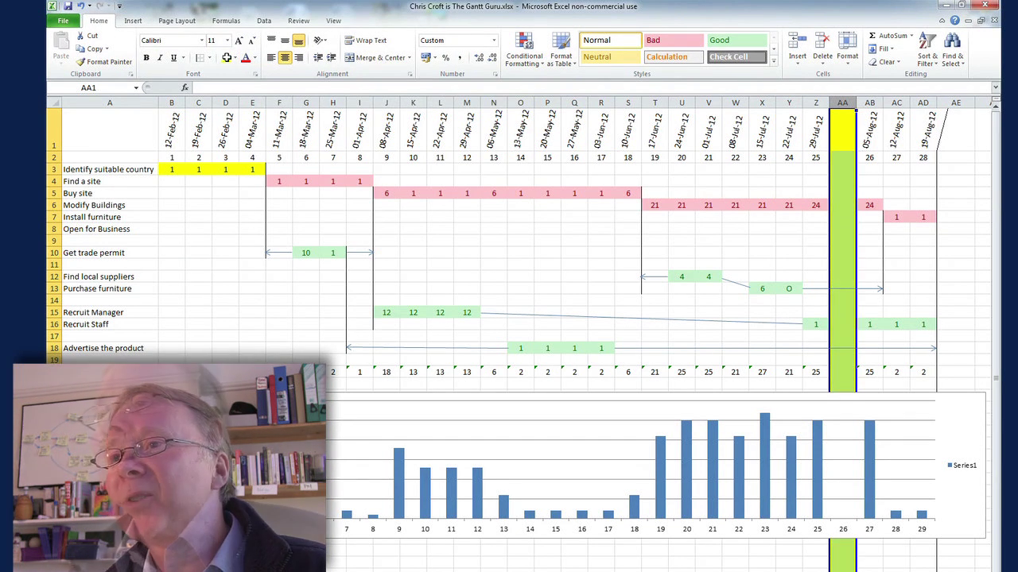
pyautogui.click(906, 298)
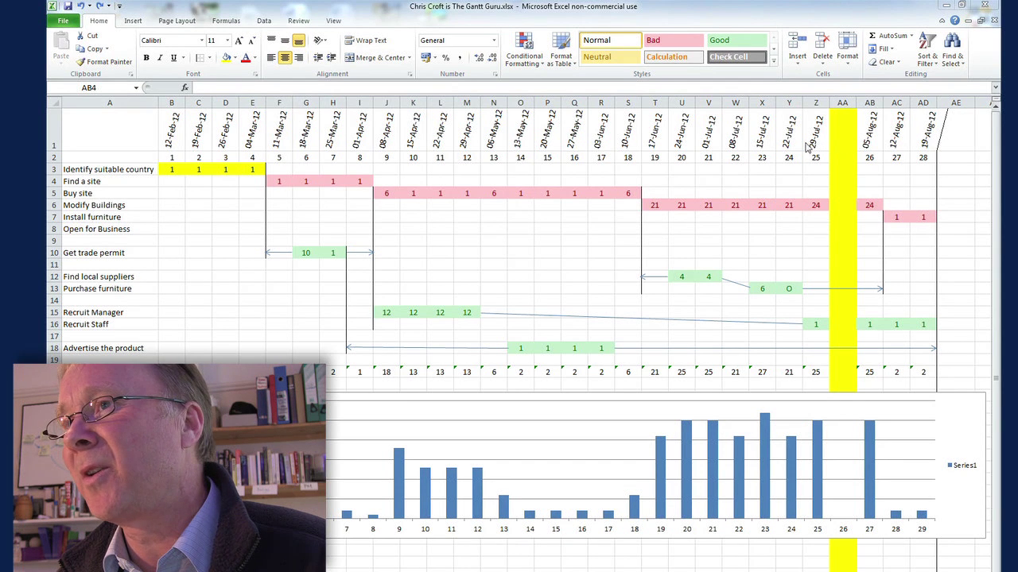
pyautogui.click(788, 142)
pyautogui.hotkey('shift', 'Right')
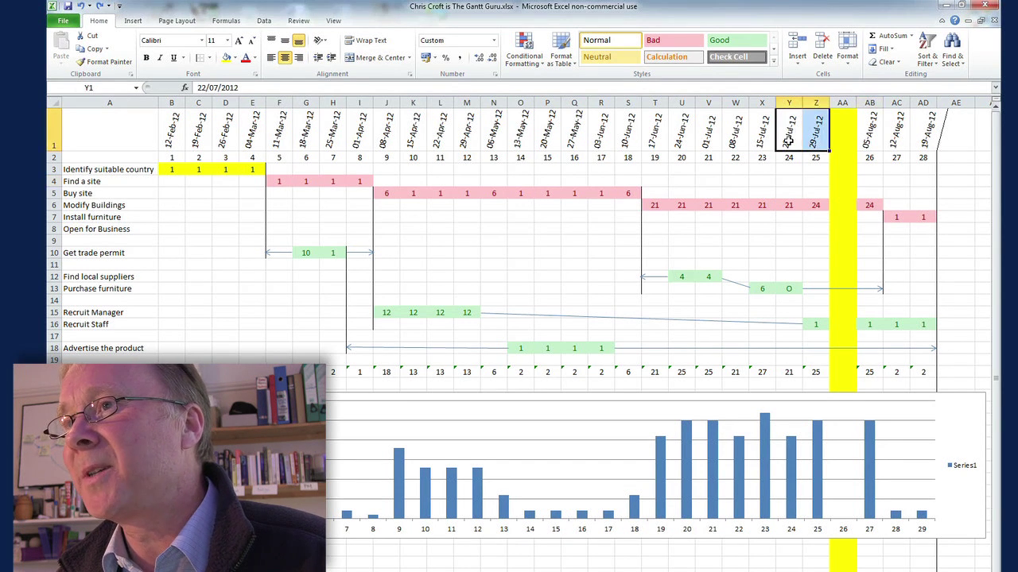
pyautogui.moveTo(828, 150); pyautogui.dragTo(928, 151)
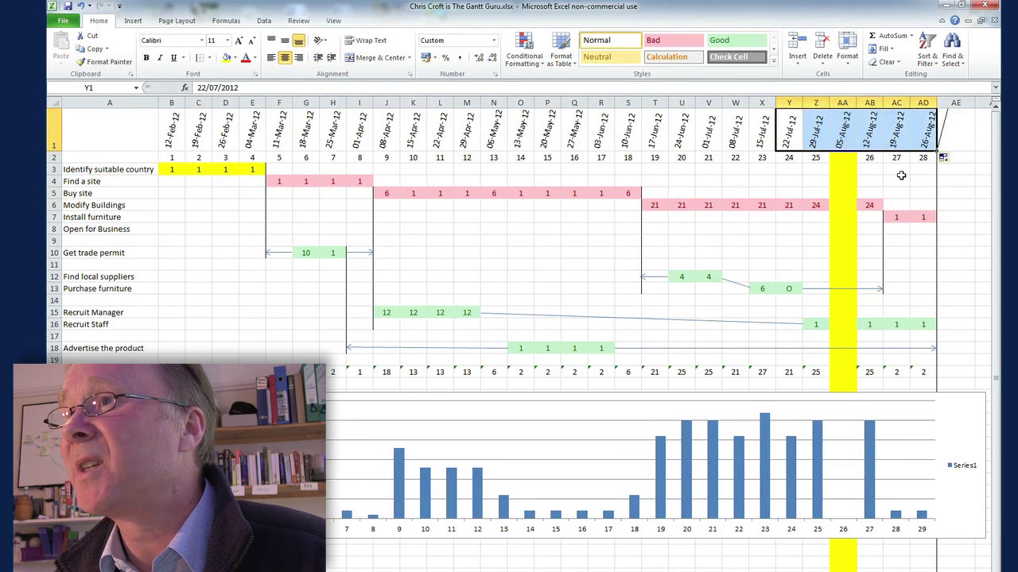
# - Continue the period numbers from Y2:Z2 across to AD2 so that the inserted column is numbered
pyautogui.click(797, 158)
pyautogui.hotkey('shift', 'Right')
pyautogui.moveTo(828, 163); pyautogui.dragTo(927, 167)
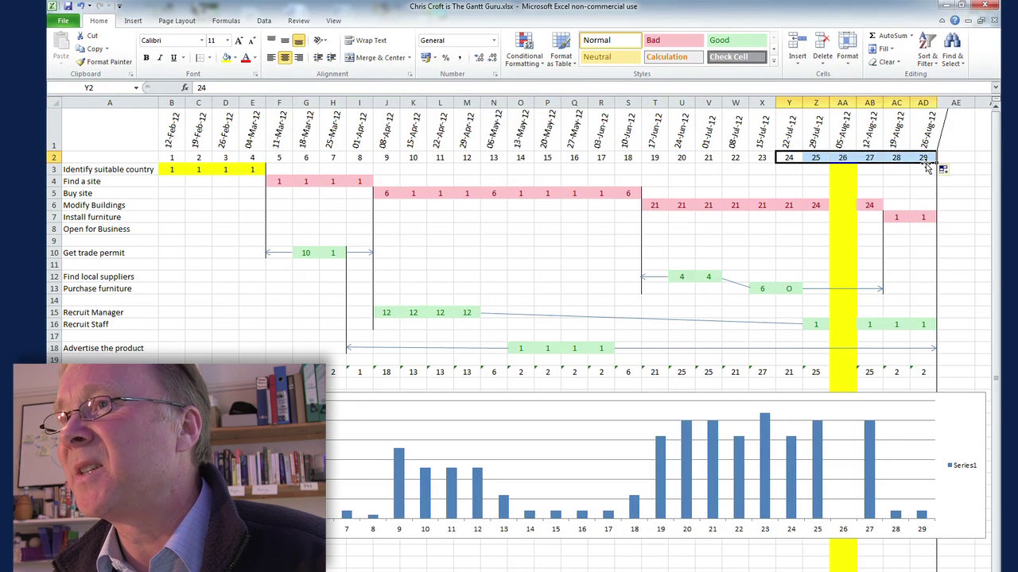
pyautogui.click(871, 171)
pyautogui.click(279, 563)
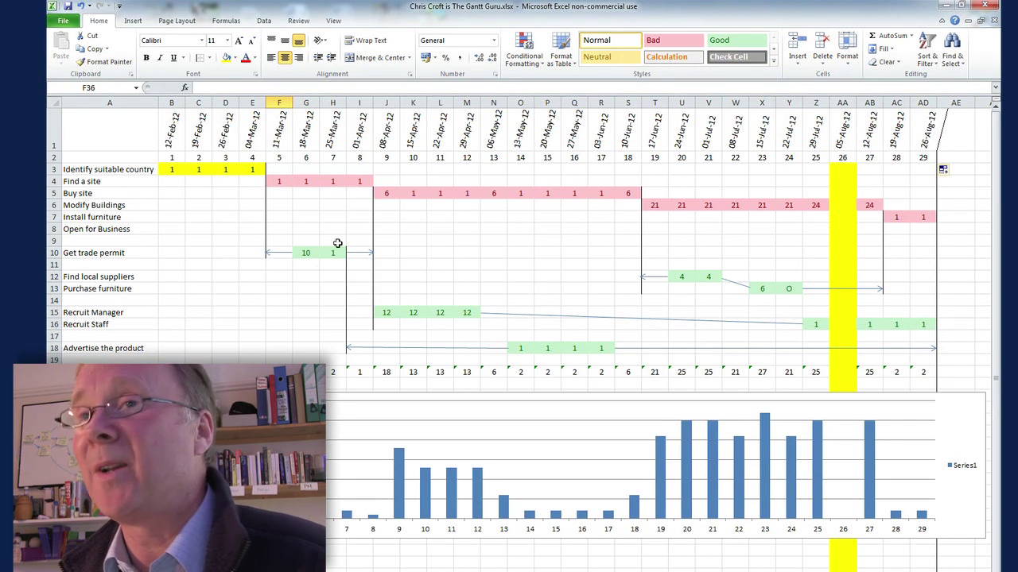
# - Sum the Identify suitable country row into AE3 and fill the row total down to AE20
pyautogui.click(168, 169)
pyautogui.moveTo(169, 169); pyautogui.dragTo(950, 171)
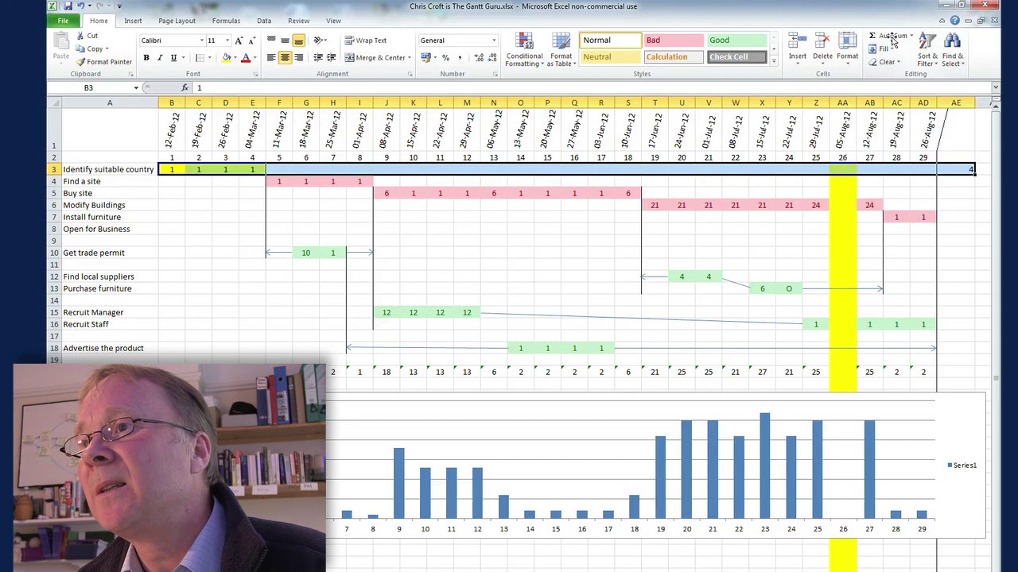
pyautogui.click(892, 39)
pyautogui.moveTo(975, 174); pyautogui.dragTo(975, 379)
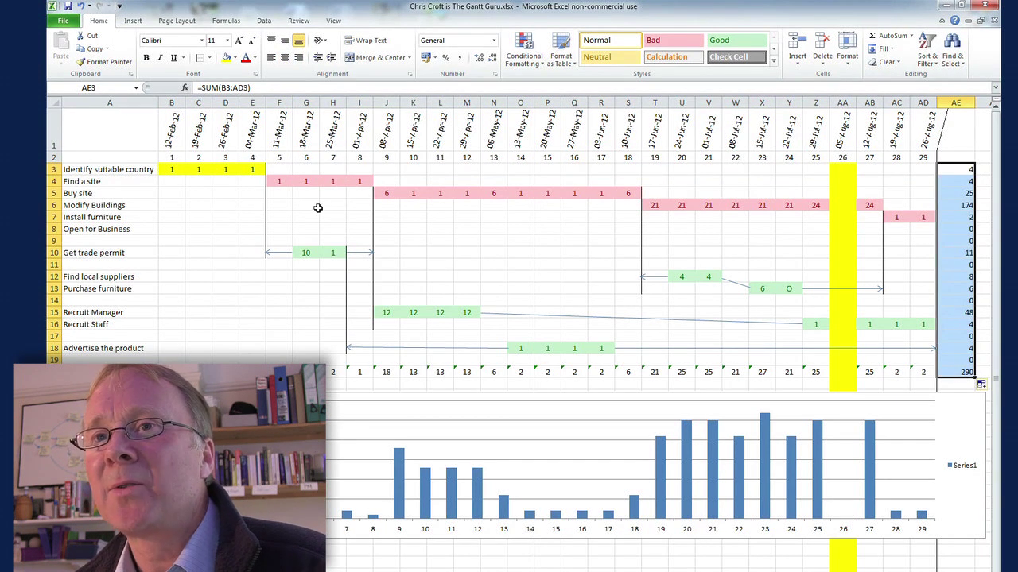
pyautogui.click(966, 206)
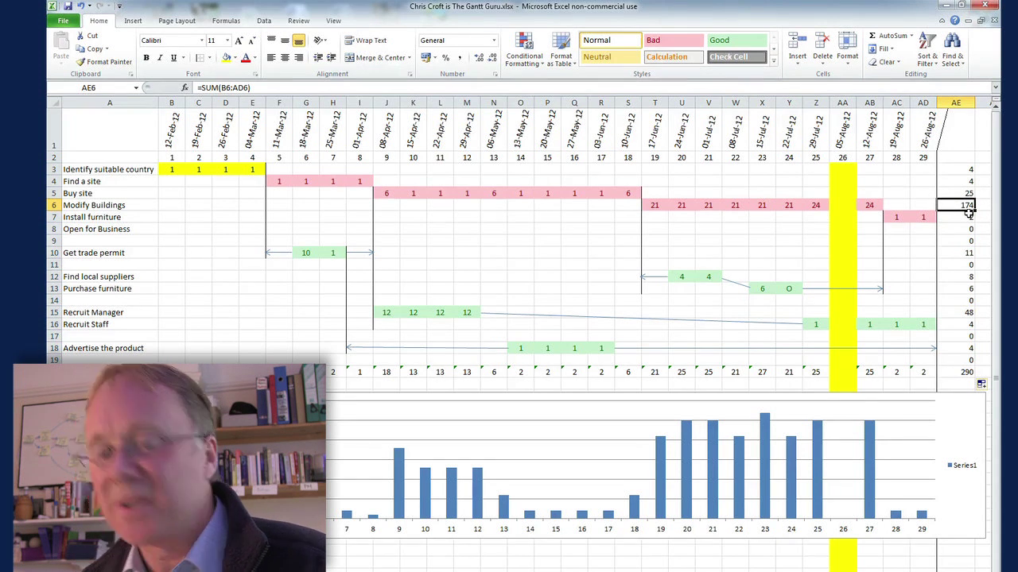
pyautogui.click(963, 373)
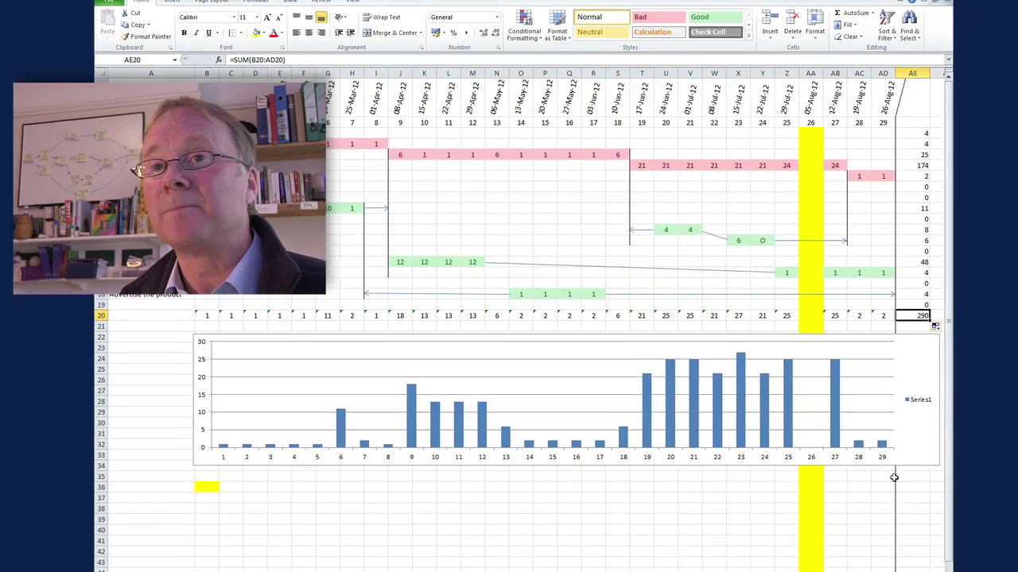
# - Rename the Sheet1 worksheet as Hours
pyautogui.rightClick(140, 571)
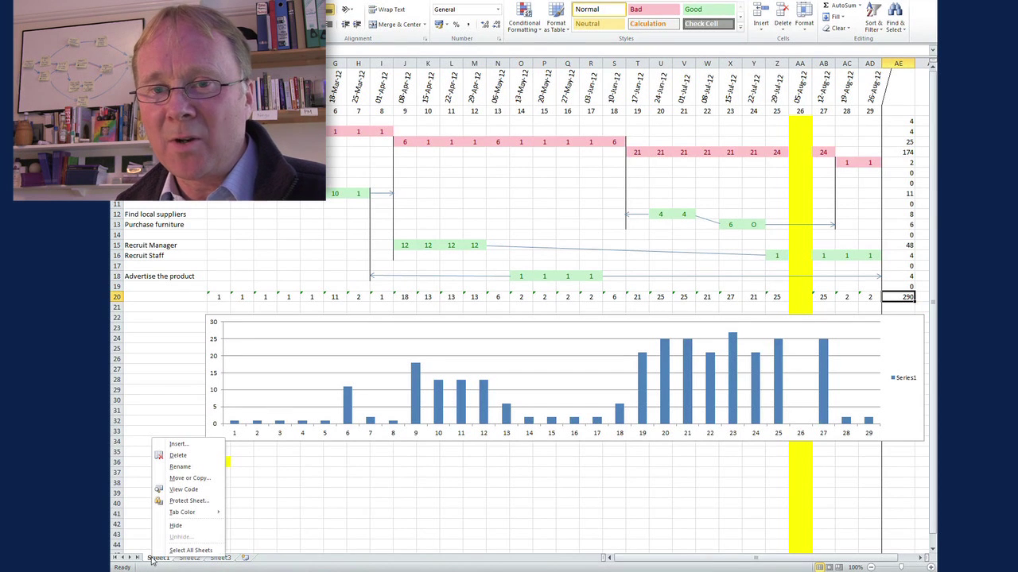
pyautogui.click(177, 469)
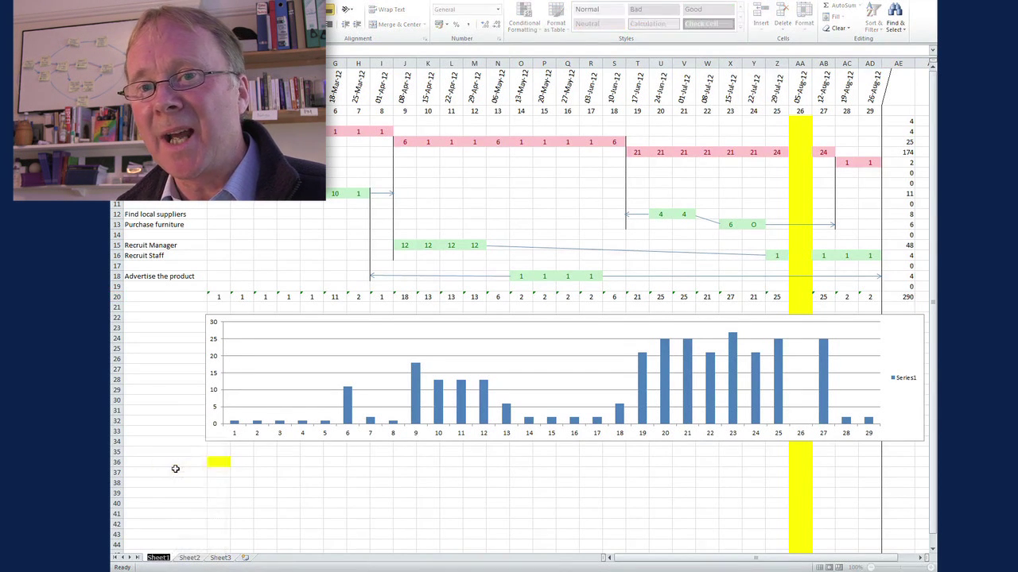
pyautogui.write('Hours')
pyautogui.press('Return')
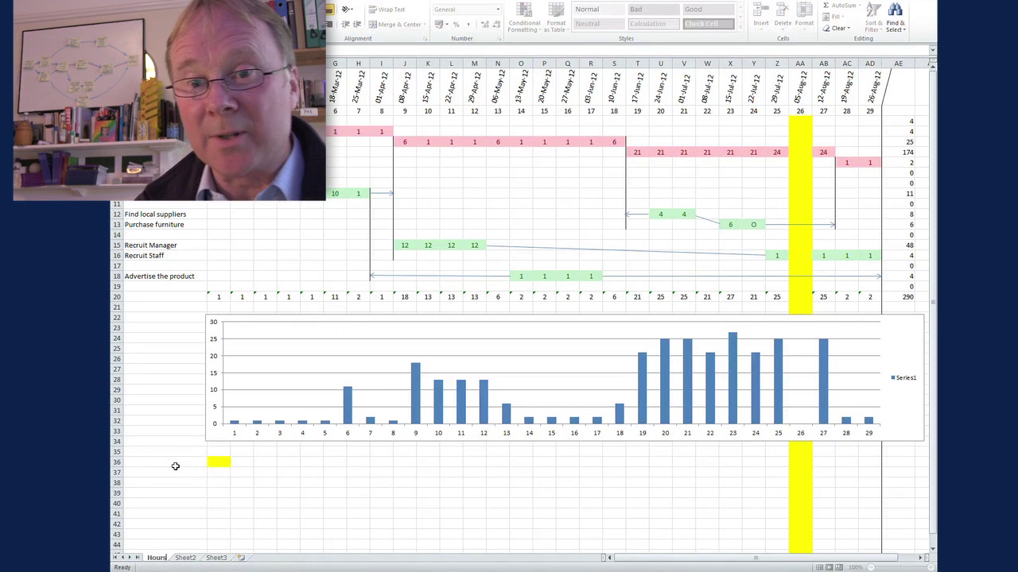
pyautogui.click(256, 482)
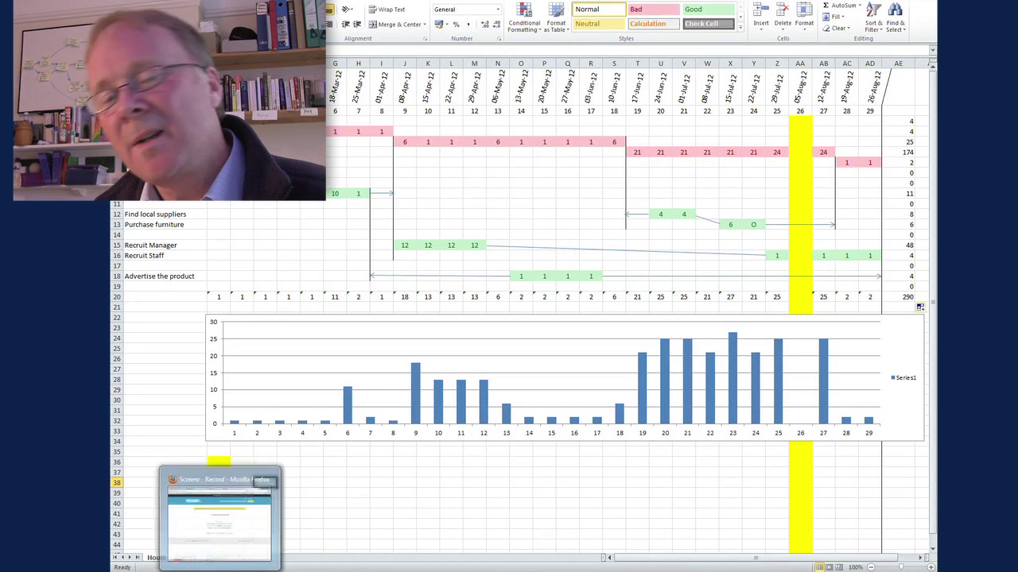
# - Create a copy of the Hours worksheet and place it before Sheet2
pyautogui.rightClick(157, 559)
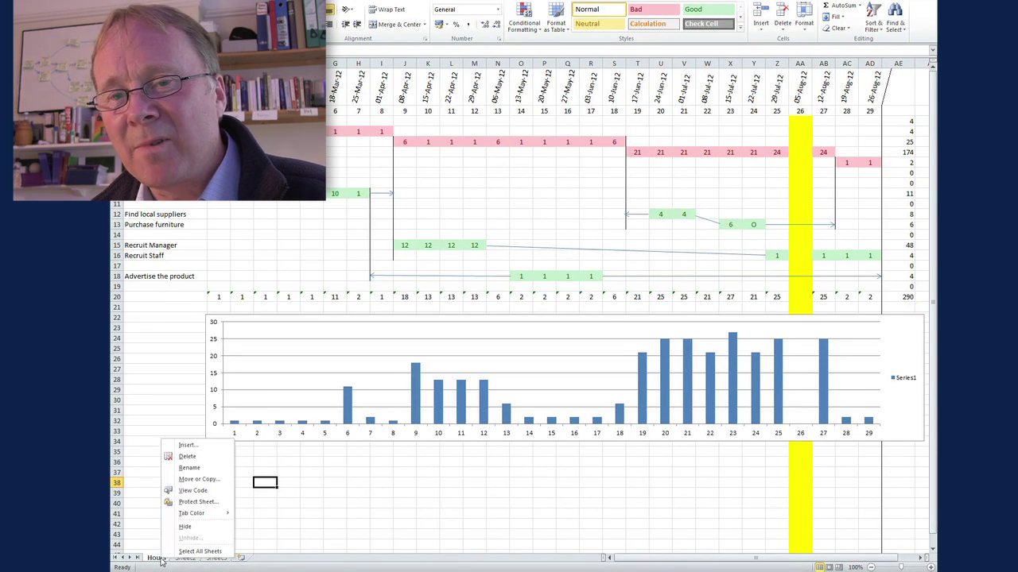
pyautogui.click(197, 479)
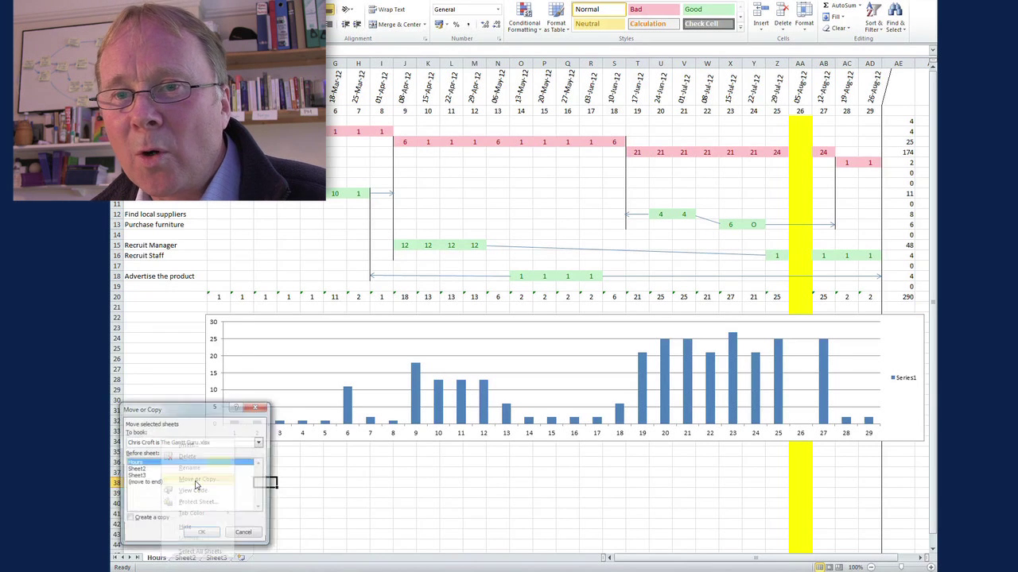
pyautogui.click(128, 520)
pyautogui.click(137, 470)
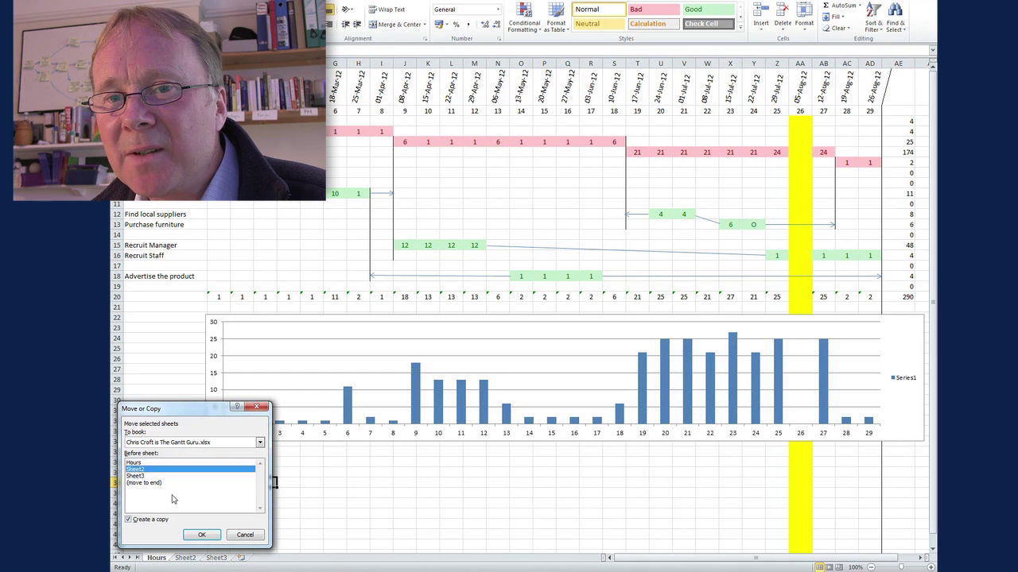
pyautogui.click(204, 535)
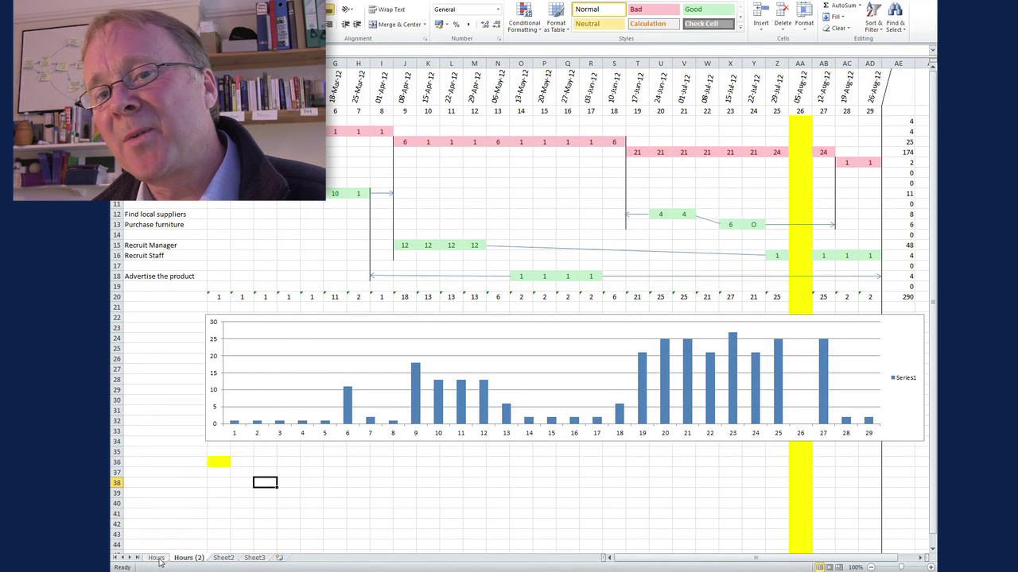
# - Rename the copied Hours worksheet as Money
pyautogui.rightClick(182, 561)
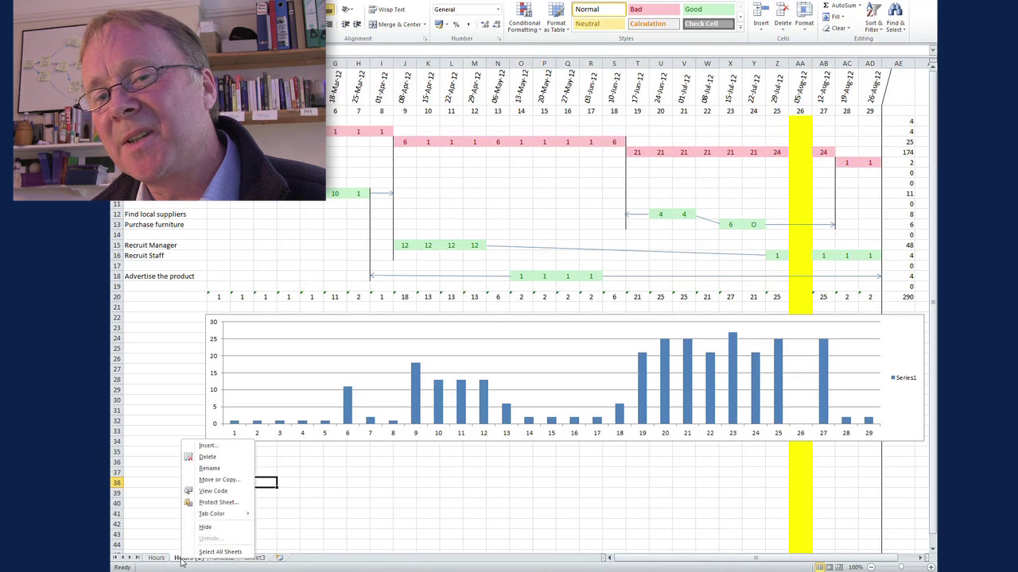
pyautogui.click(203, 468)
pyautogui.write('Money')
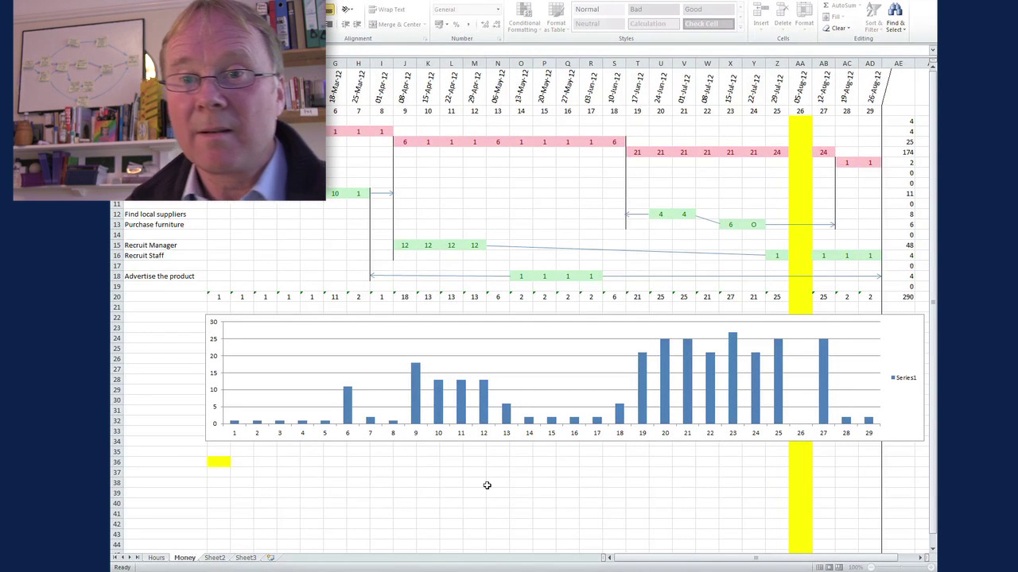
pyautogui.press('Return')
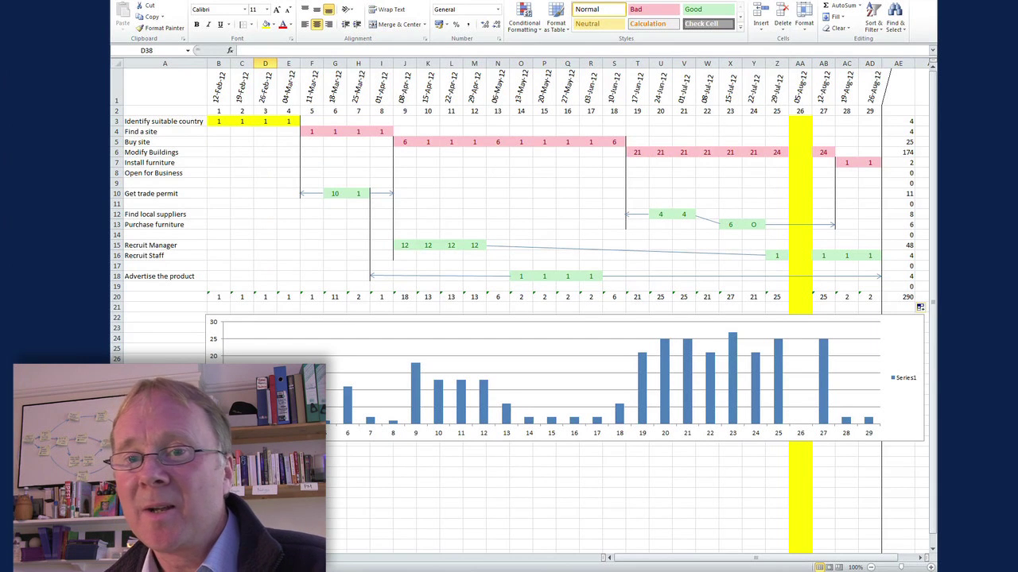
pyautogui.click(450, 503)
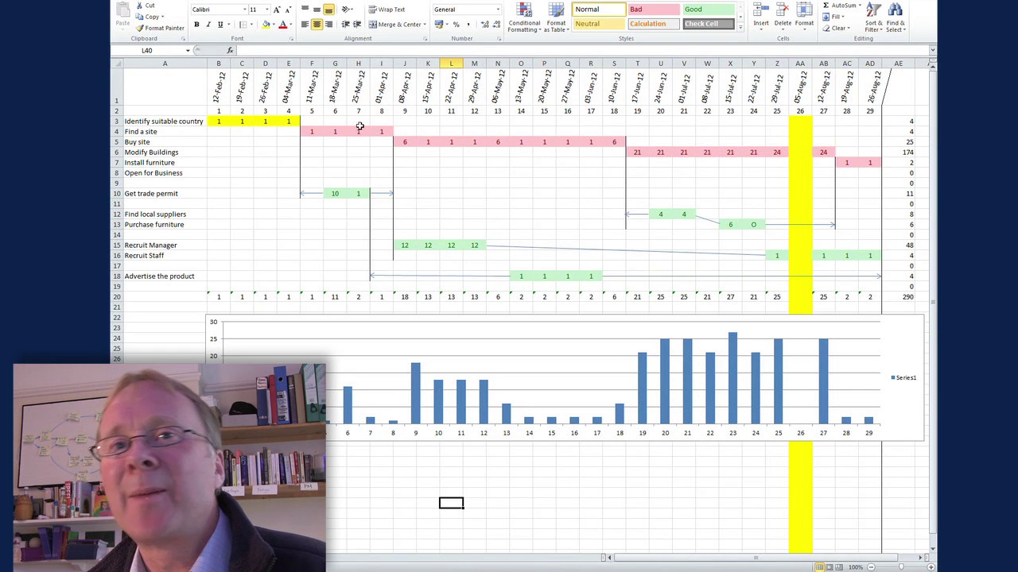
# - Set the Buy site costs to 90 in periods 9 and 13 and to 120 in period 18
pyautogui.click(403, 143)
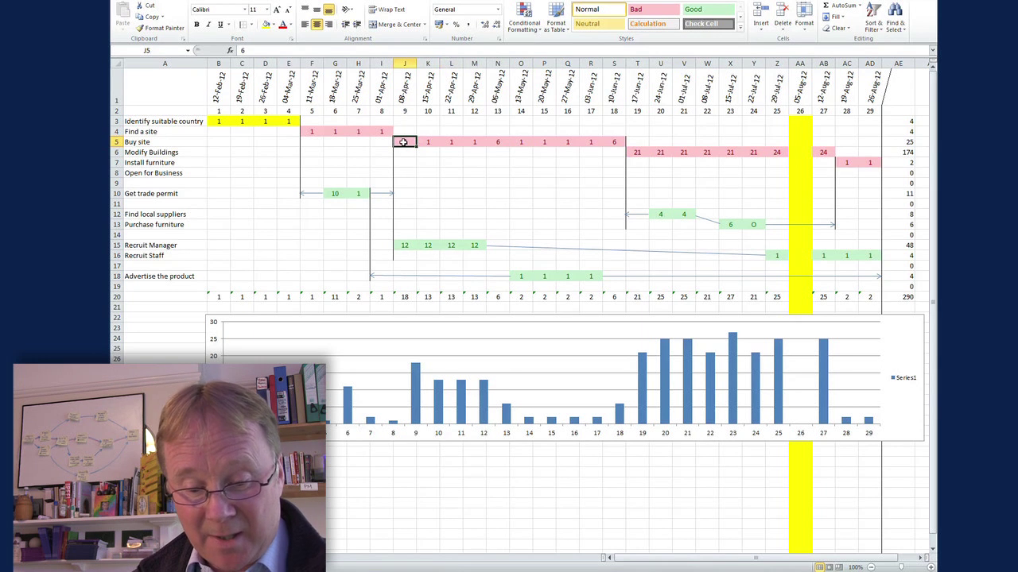
pyautogui.write('90')
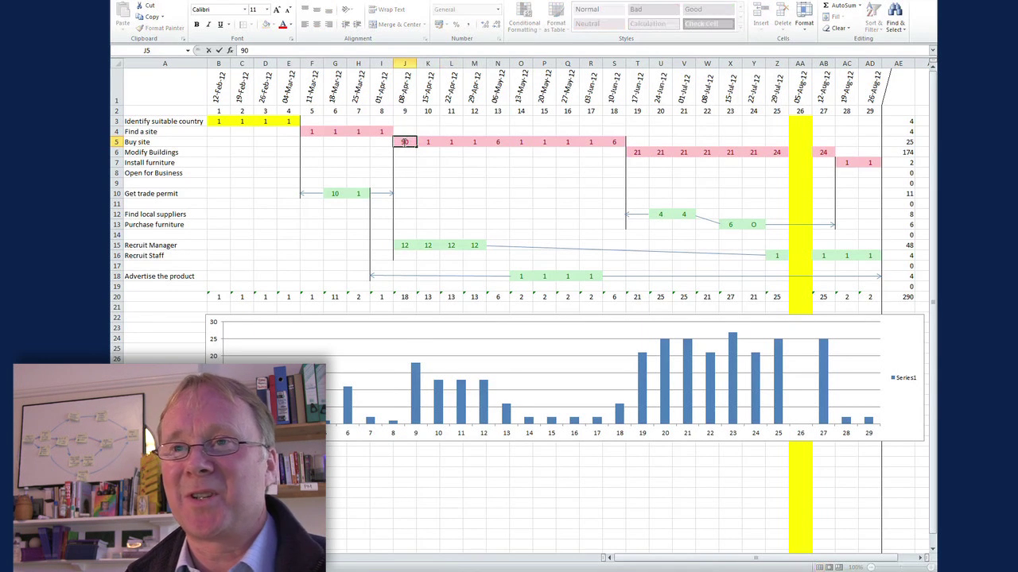
pyautogui.press('Right')
pyautogui.press('Right')
pyautogui.press('Right')
pyautogui.press('Right')
pyautogui.write('90')
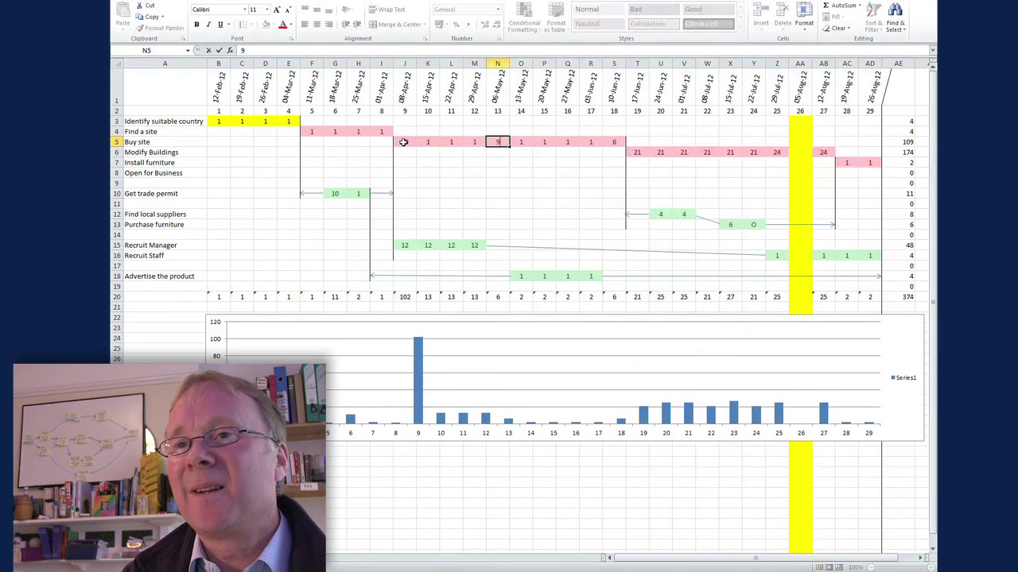
pyautogui.press('Right')
pyautogui.press('Right')
pyautogui.press('Right')
pyautogui.press('Right')
pyautogui.press('Right')
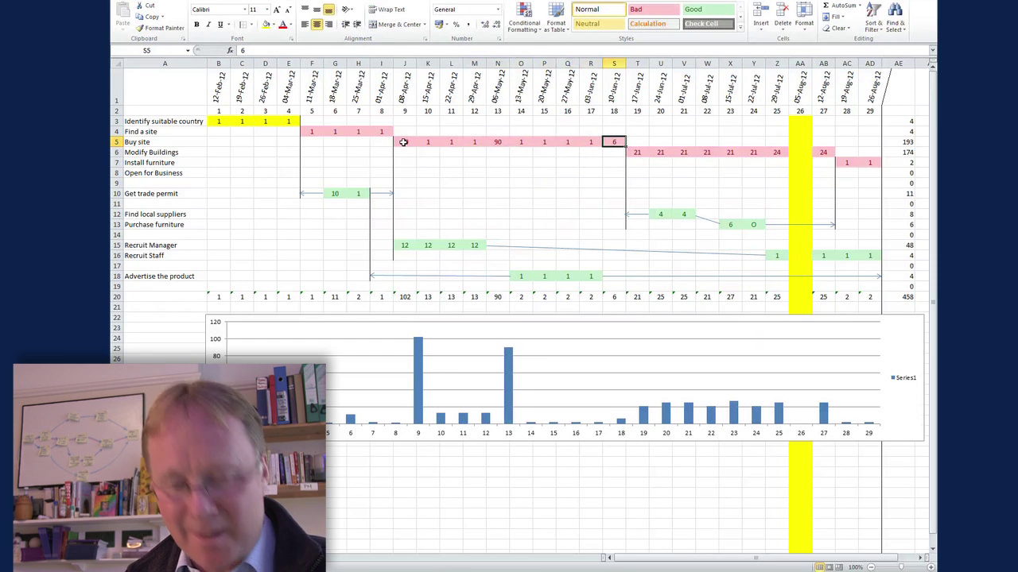
pyautogui.write('120')
pyautogui.press('Return')
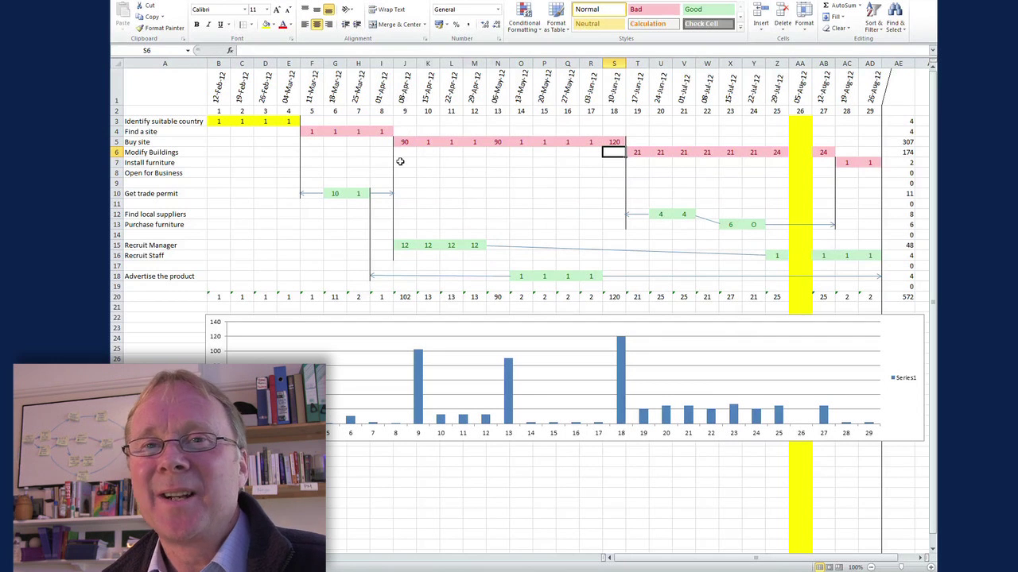
# - Set the Advertise the product cost to 77 in each of O18:R18 and review the totals in AE3:AE20
pyautogui.click(521, 276)
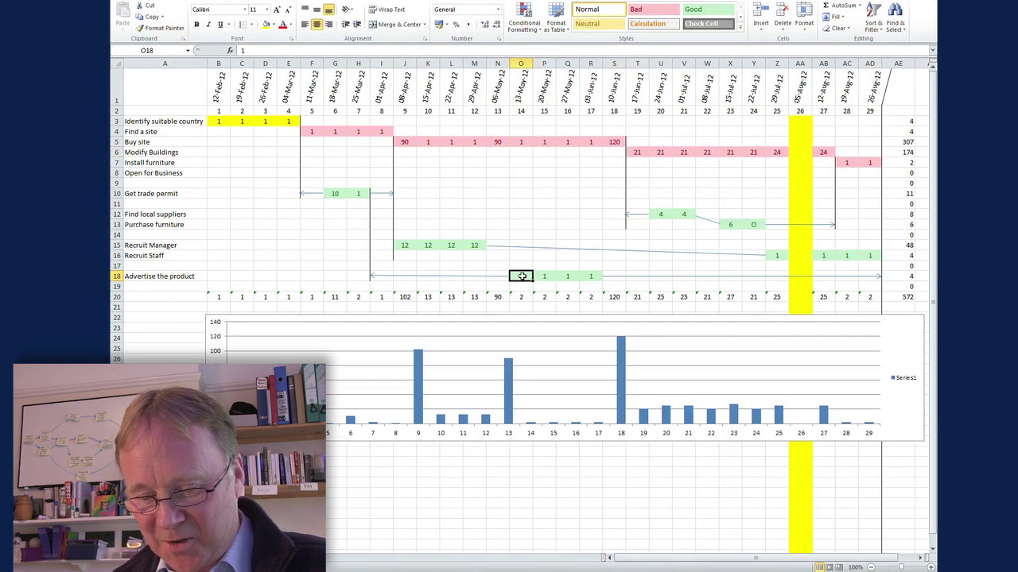
pyautogui.write('77')
pyautogui.press('Tab')
pyautogui.write('77')
pyautogui.press('Tab')
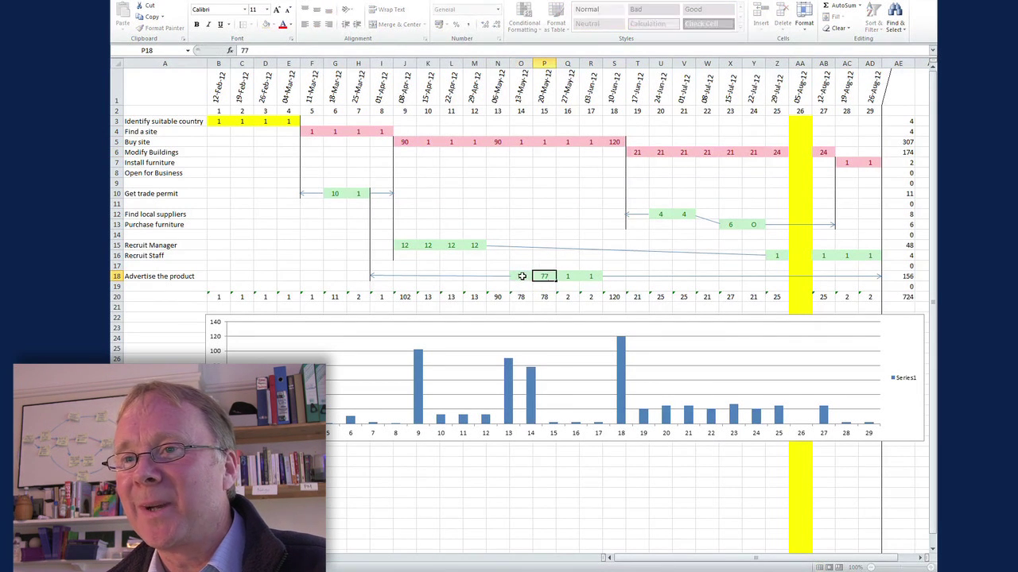
pyautogui.write('77')
pyautogui.press('Tab')
pyautogui.write('77')
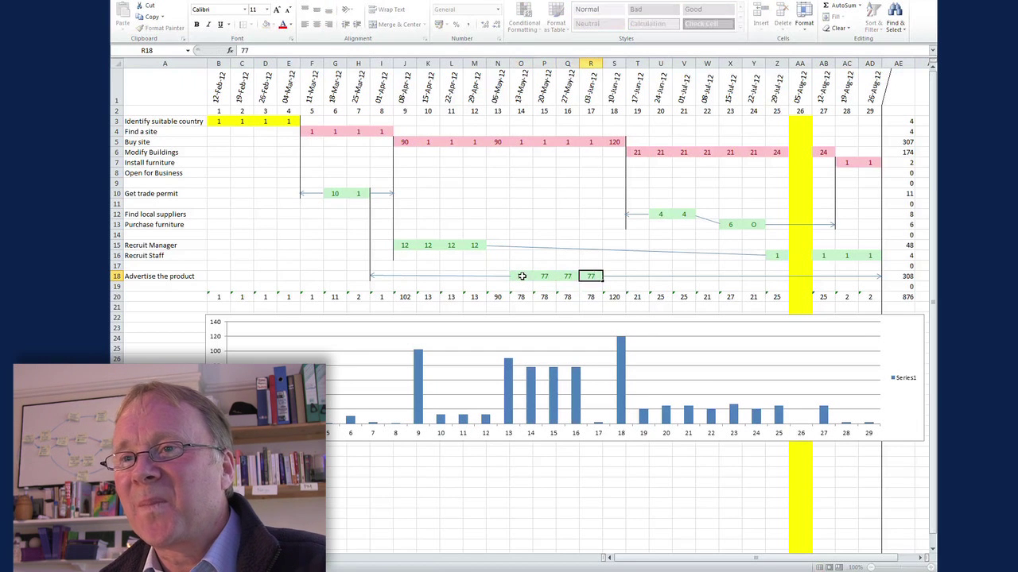
pyautogui.press('Tab')
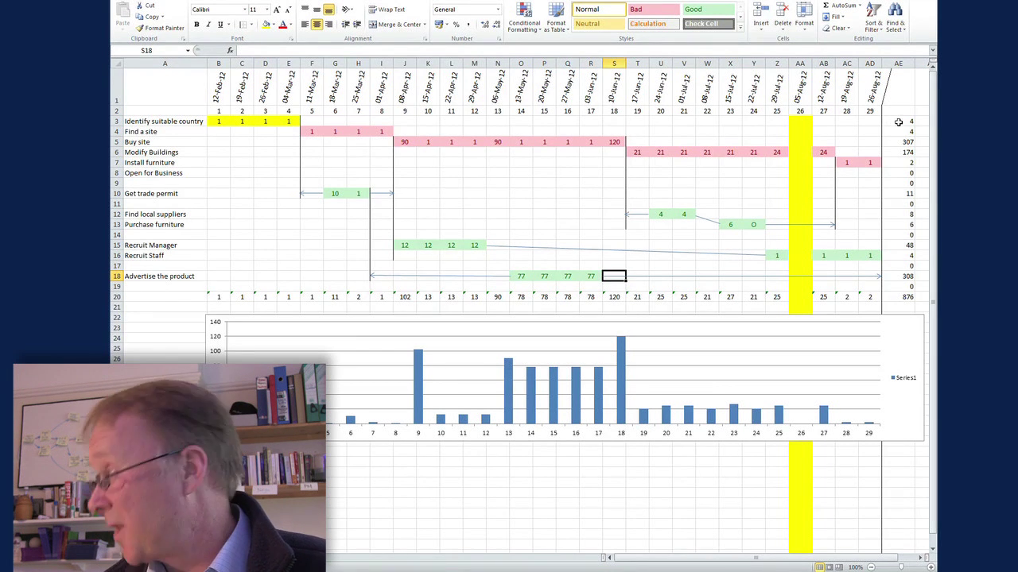
pyautogui.moveTo(897, 122); pyautogui.dragTo(898, 298)
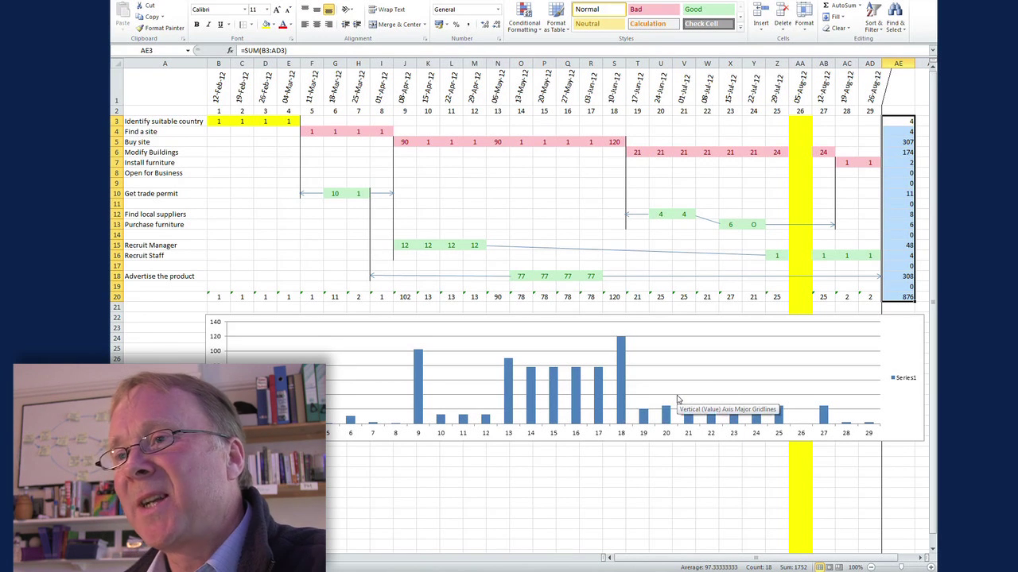
pyautogui.click(895, 297)
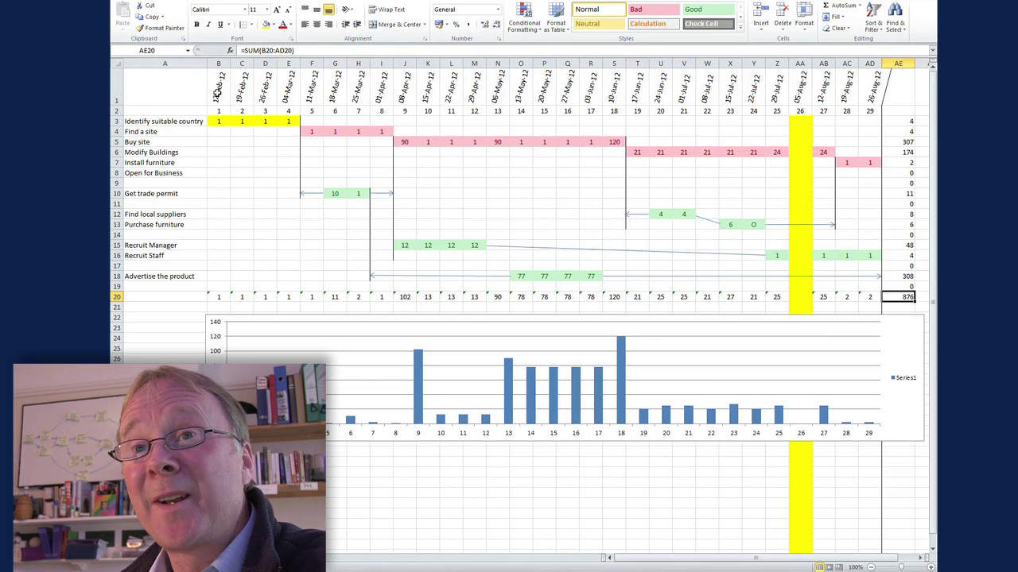
# - Fill the date cells B1:H1, from 12-Feb-12 to 25-Mar-12, yellow
pyautogui.moveTo(217, 93); pyautogui.dragTo(355, 91)
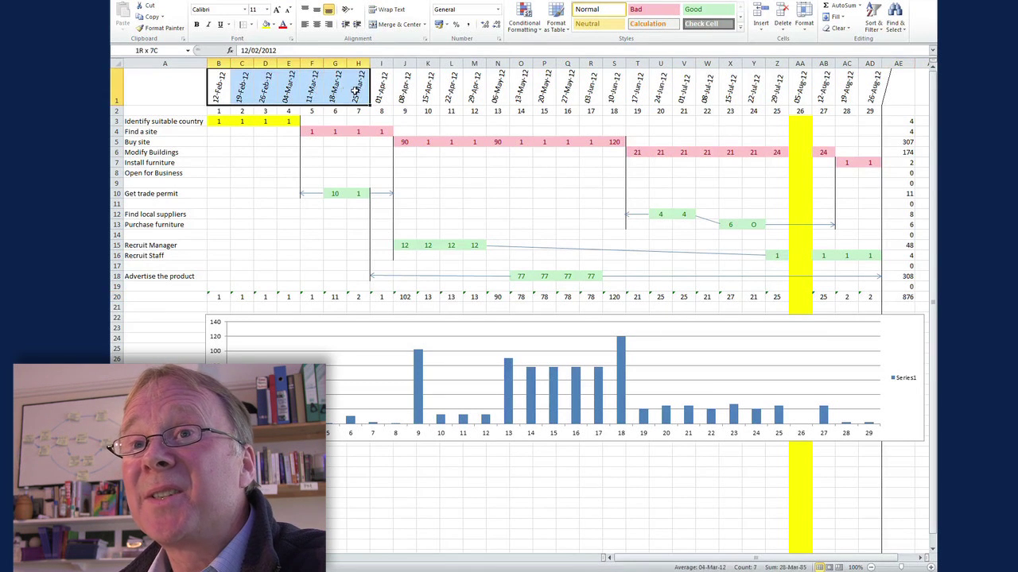
pyautogui.click(266, 25)
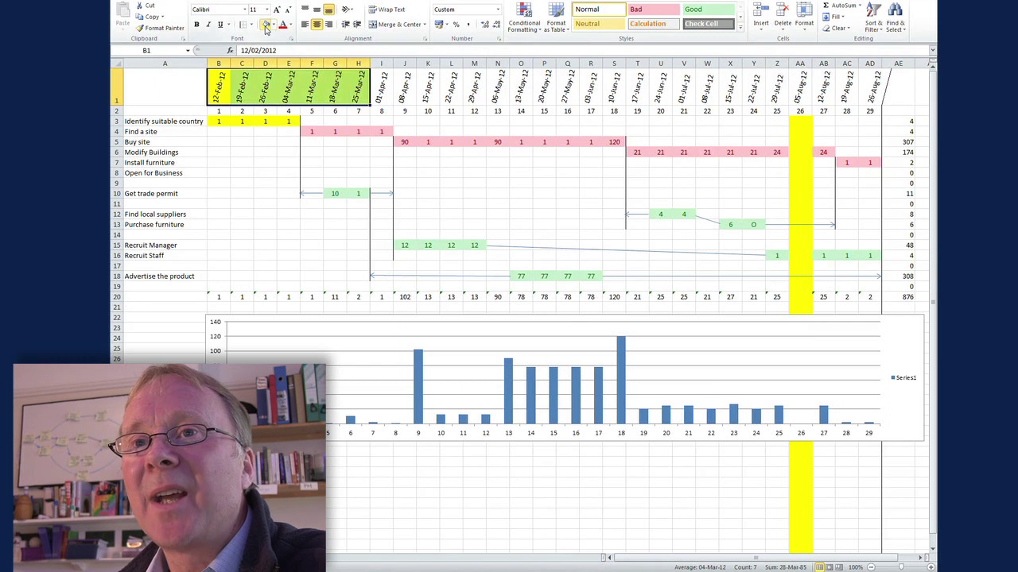
# - Check the sum of the cost totals for the elapsed periods B20:H20 and for the remaining periods I20:AD20
pyautogui.moveTo(216, 296); pyautogui.dragTo(350, 296)
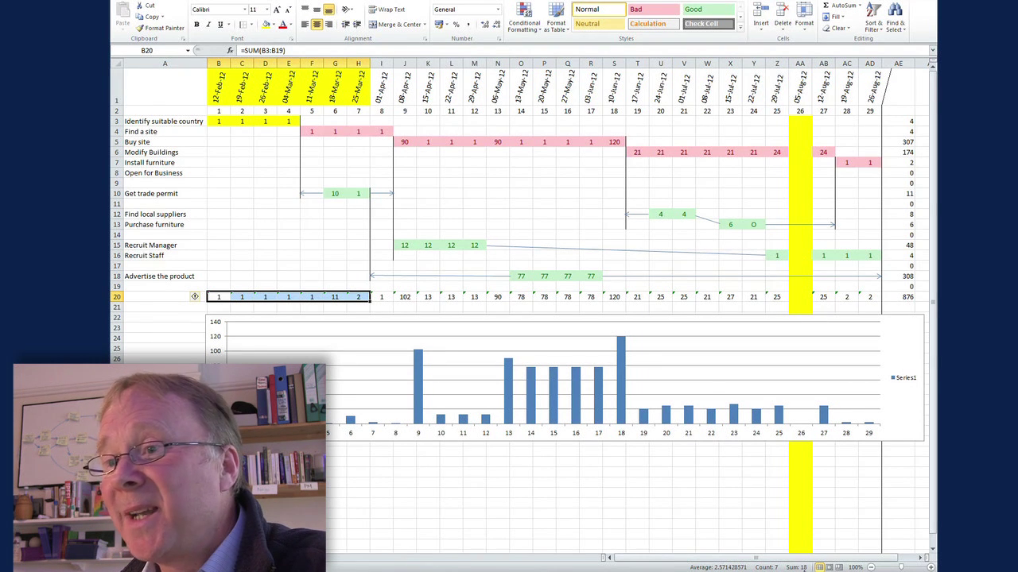
pyautogui.moveTo(383, 297); pyautogui.dragTo(498, 297)
pyautogui.moveTo(713, 297); pyautogui.dragTo(864, 301)
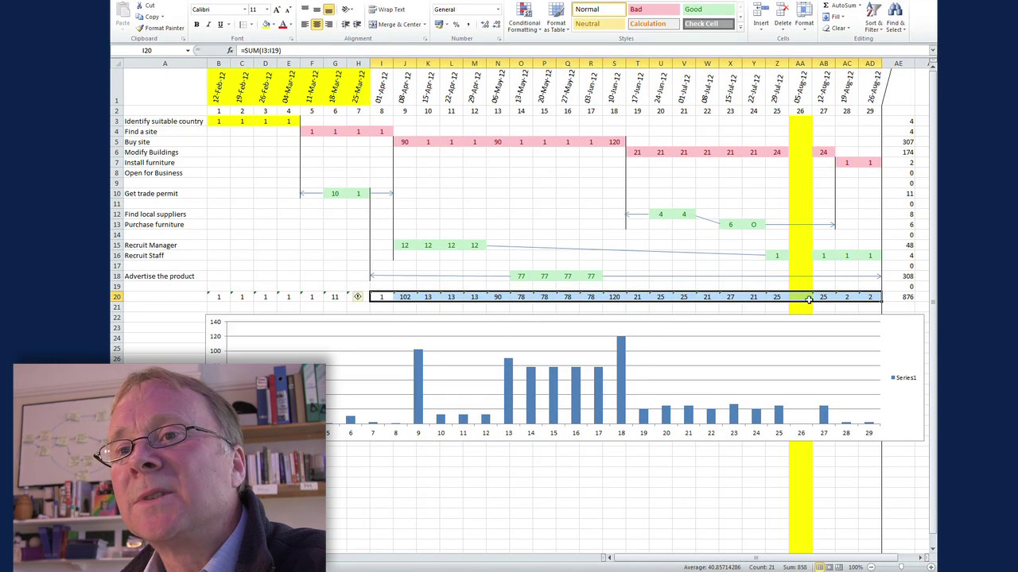
pyautogui.click(267, 277)
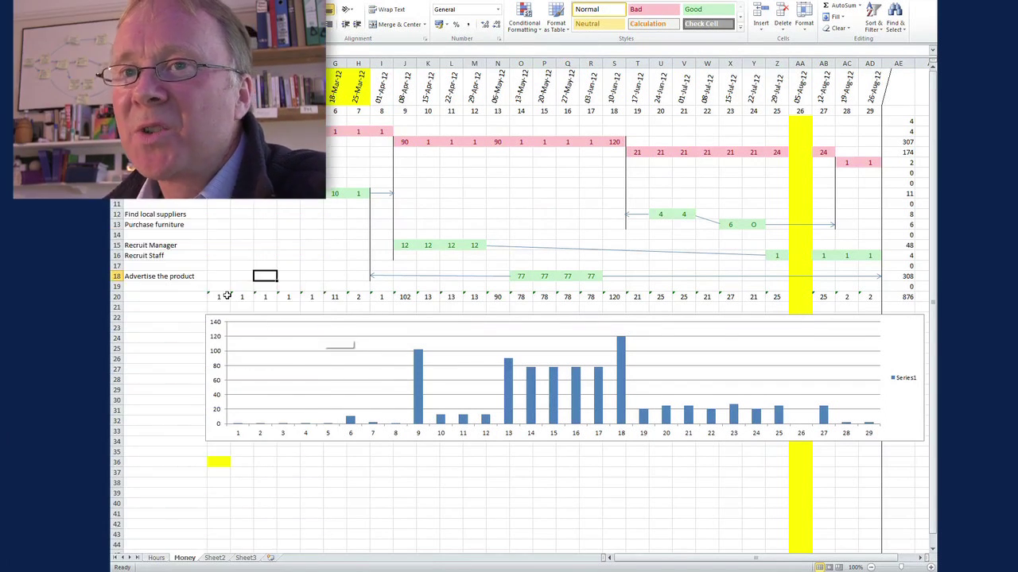
# - Copy the period cost totals B20:AD20 and paste them as values only into row 39, starting at B39
pyautogui.moveTo(217, 297); pyautogui.dragTo(859, 297)
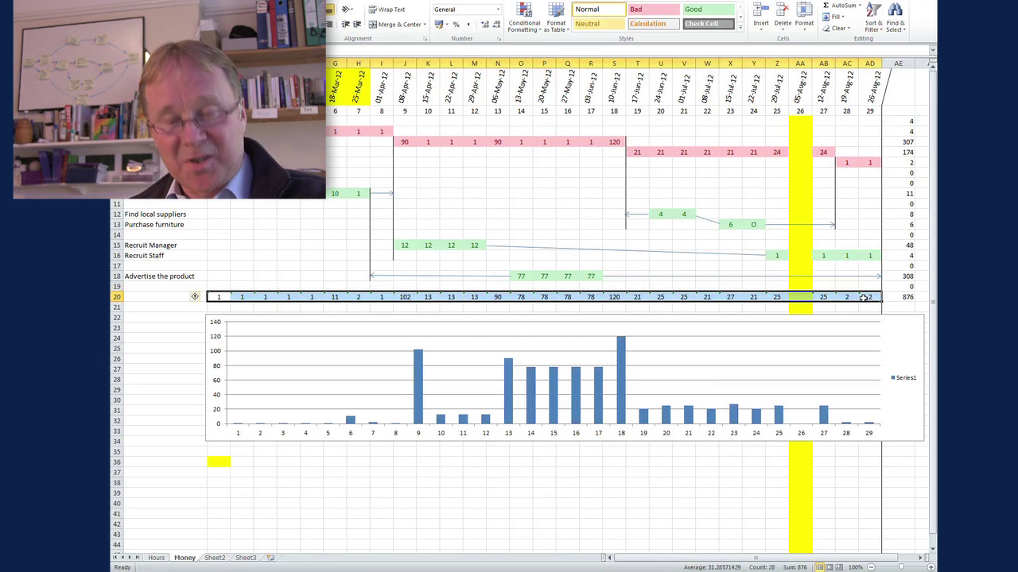
pyautogui.hotkey('ctrl', 'c')
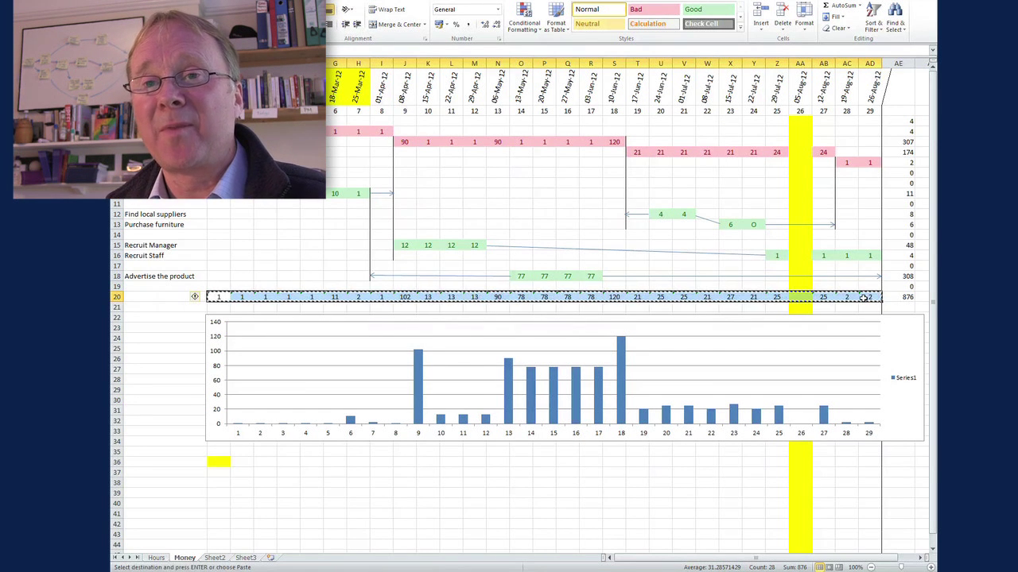
pyautogui.click(218, 493)
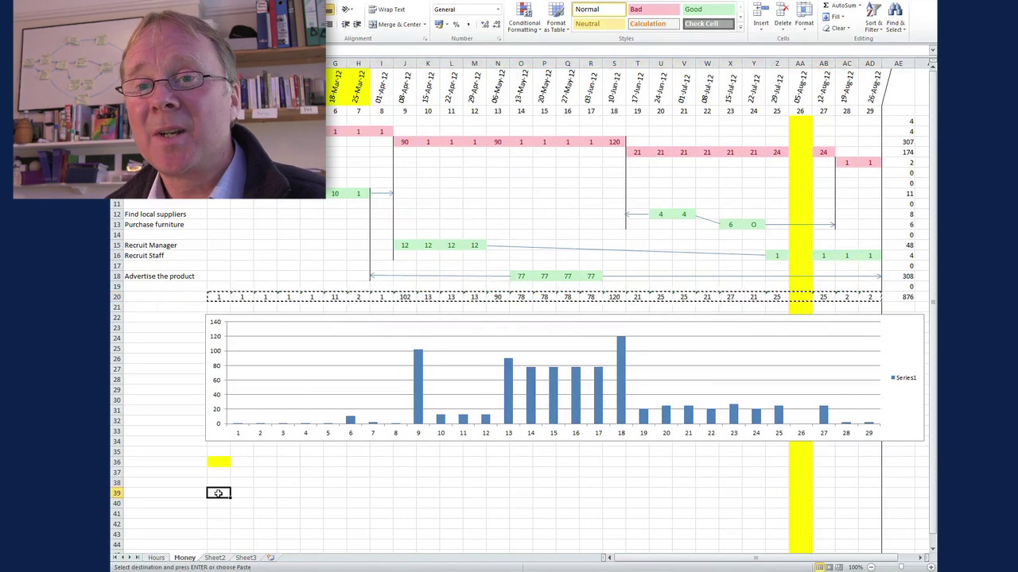
pyautogui.rightClick(217, 493)
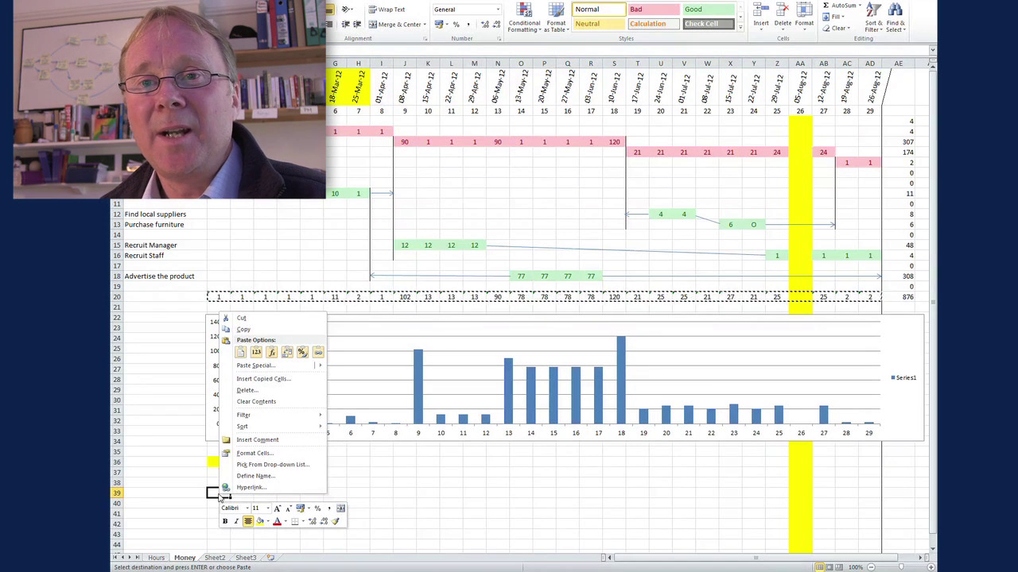
pyautogui.click(240, 352)
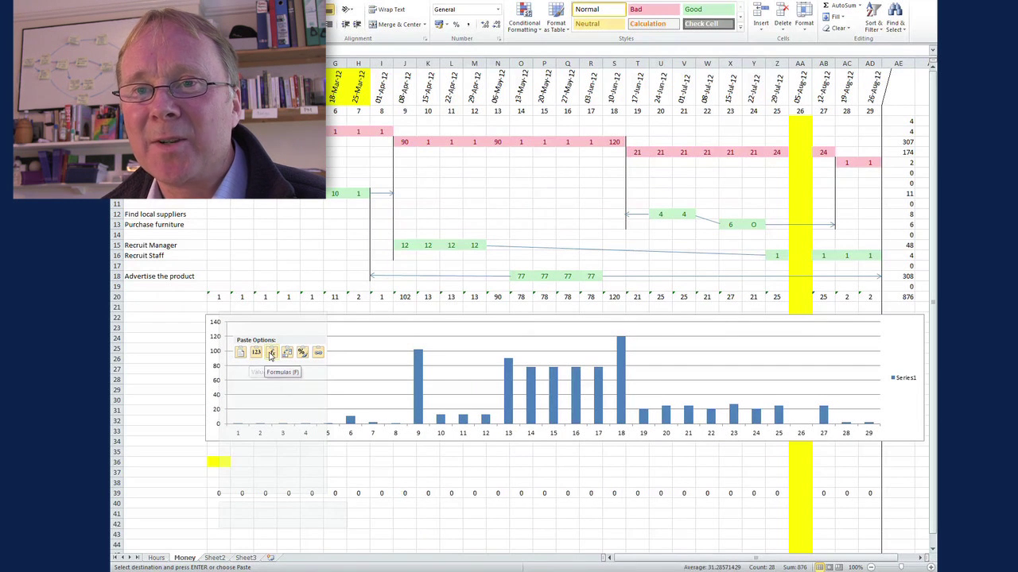
pyautogui.click(257, 354)
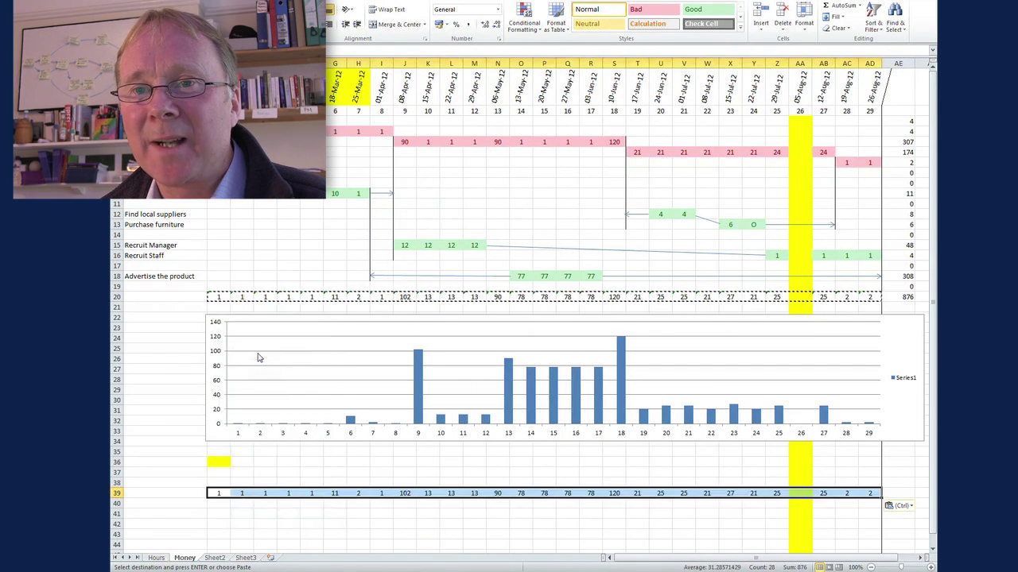
pyautogui.click(398, 514)
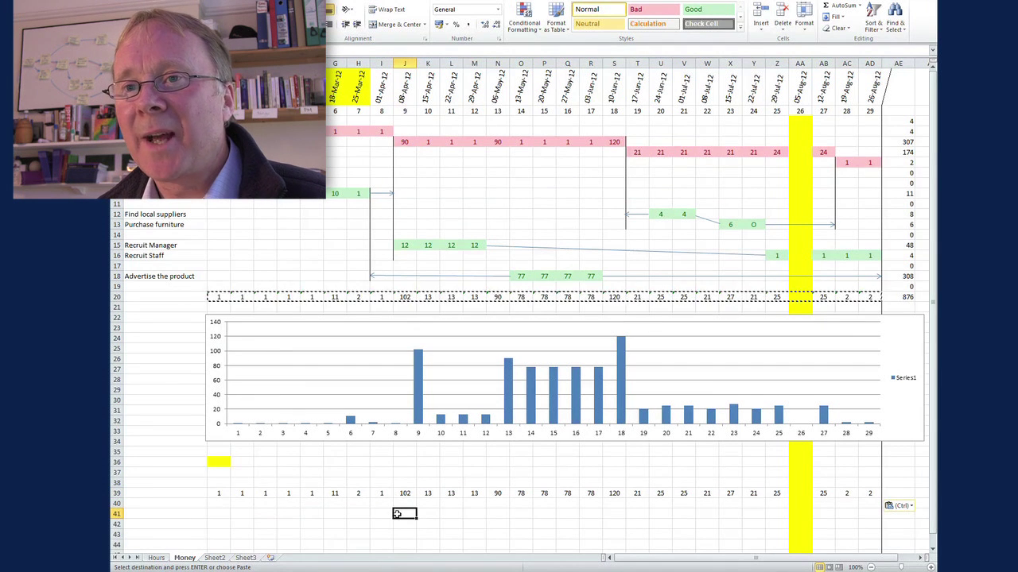
# - Label A39 as "project A" and A40 as "project B"
pyautogui.click(159, 493)
pyautogui.write('project')
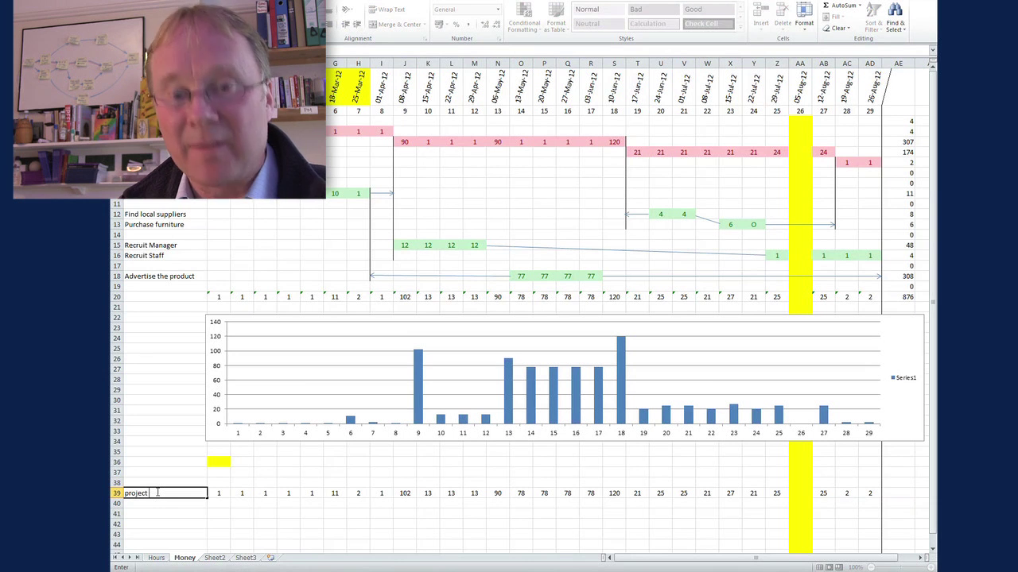
pyautogui.write(' A')
pyautogui.press('Return')
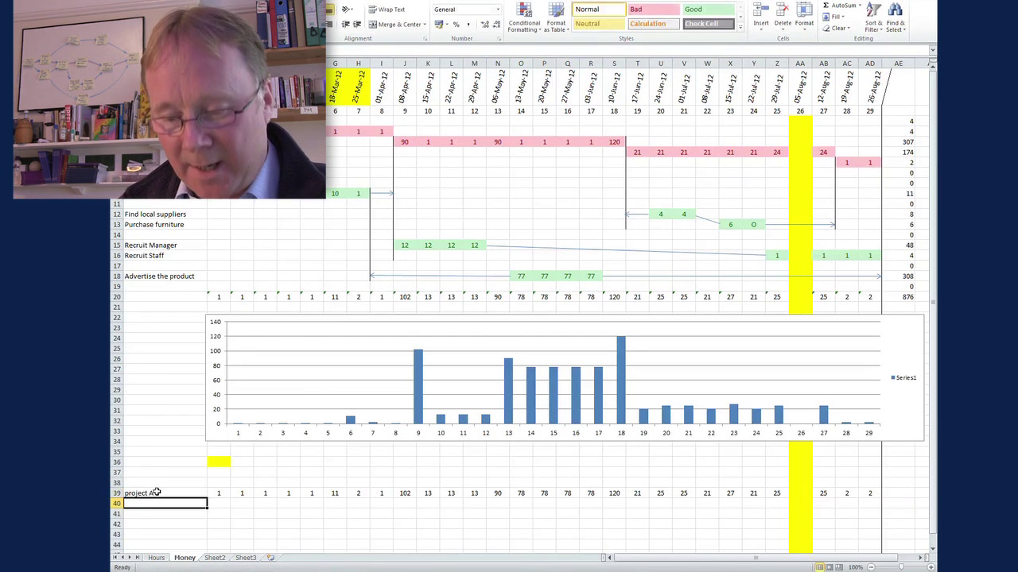
pyautogui.write('p')
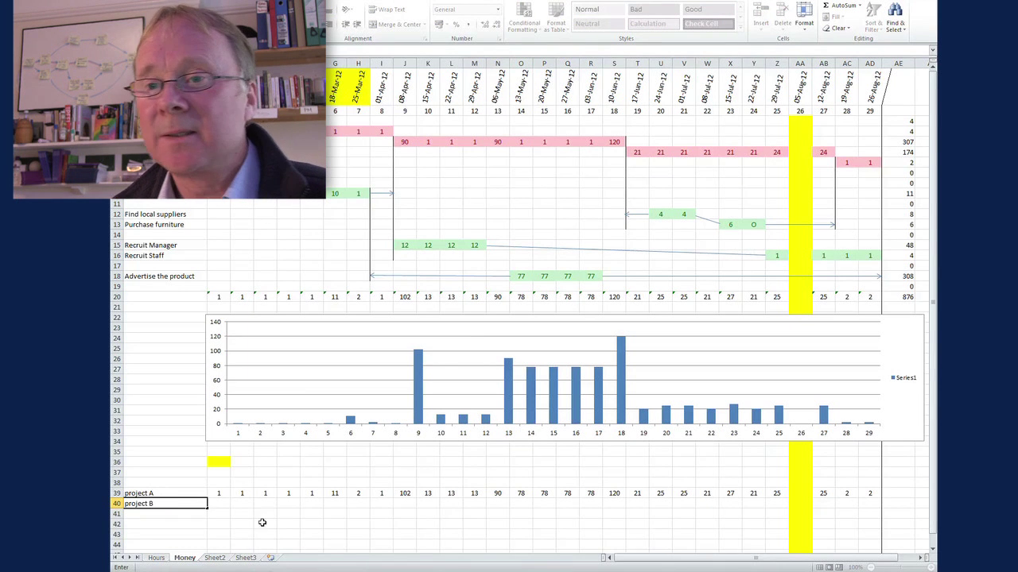
pyautogui.write('roject B')
# - Copy the project A figures H39:P39 into row 40 starting at O40 and into row 41 starting at T41
pyautogui.moveTo(354, 495); pyautogui.dragTo(551, 494)
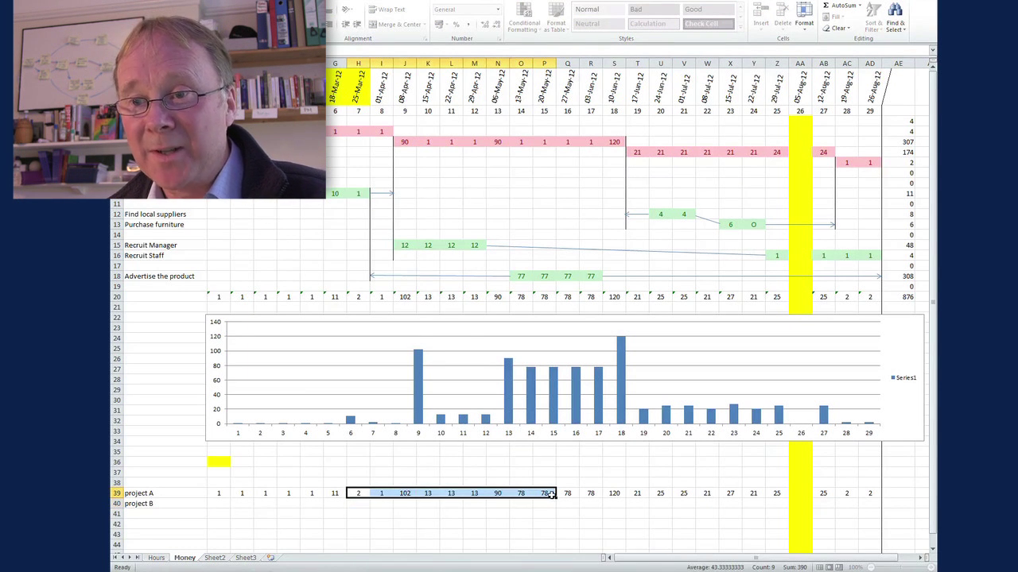
pyautogui.hotkey('ctrl', 'c')
pyautogui.click(526, 505)
pyautogui.hotkey('ctrl', 'v')
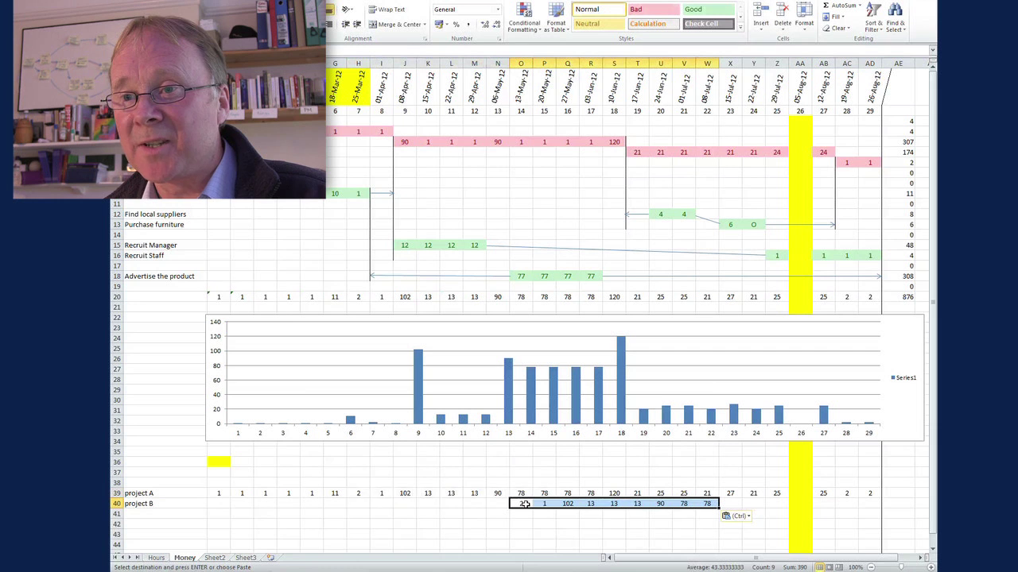
pyautogui.click(630, 516)
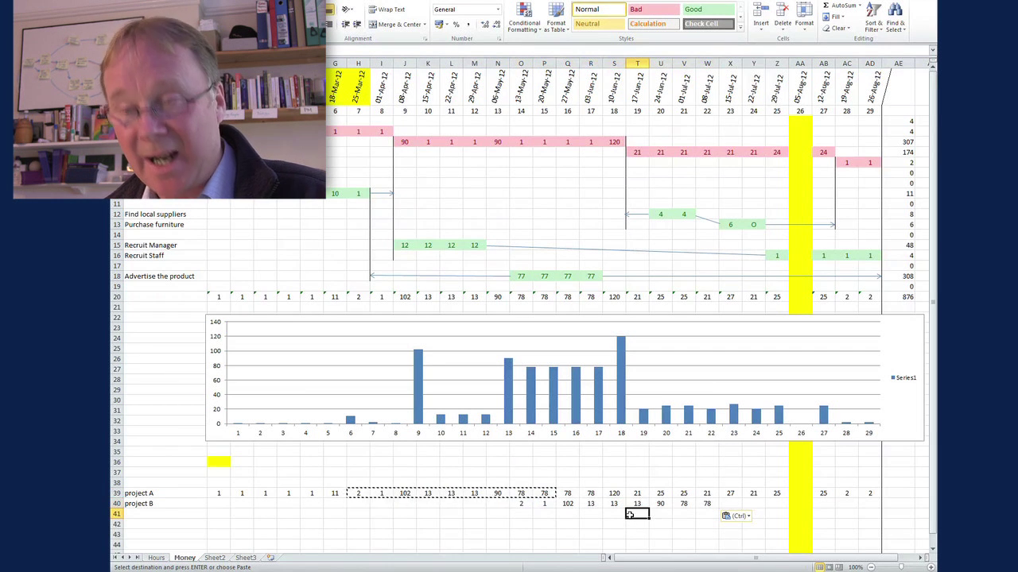
pyautogui.hotkey('ctrl', 'v')
# - Sum the project rows with AutoSum in B43 and fill the formula across to AD43
pyautogui.moveTo(225, 496); pyautogui.dragTo(215, 535)
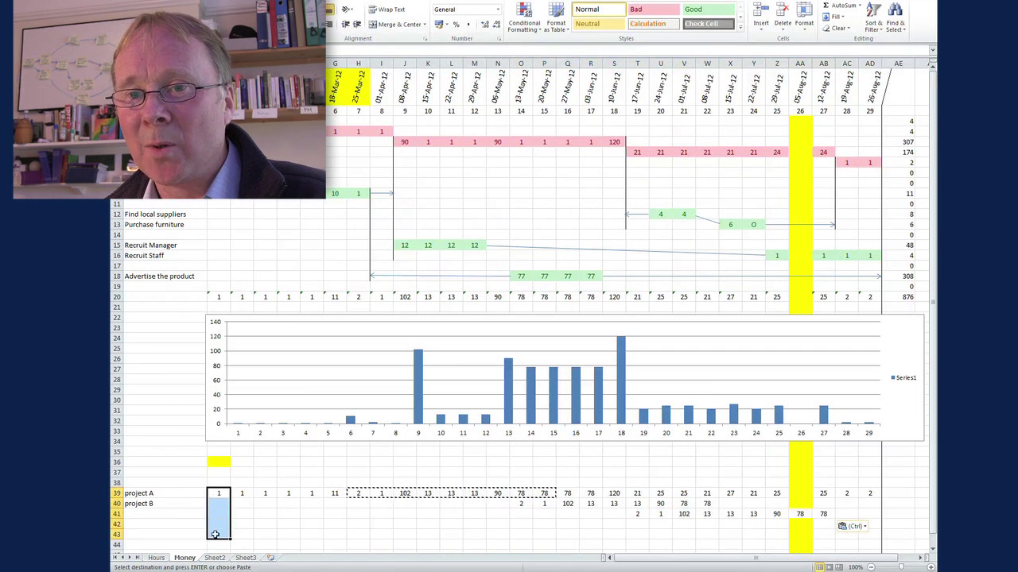
pyautogui.click(844, 6)
pyautogui.click(219, 534)
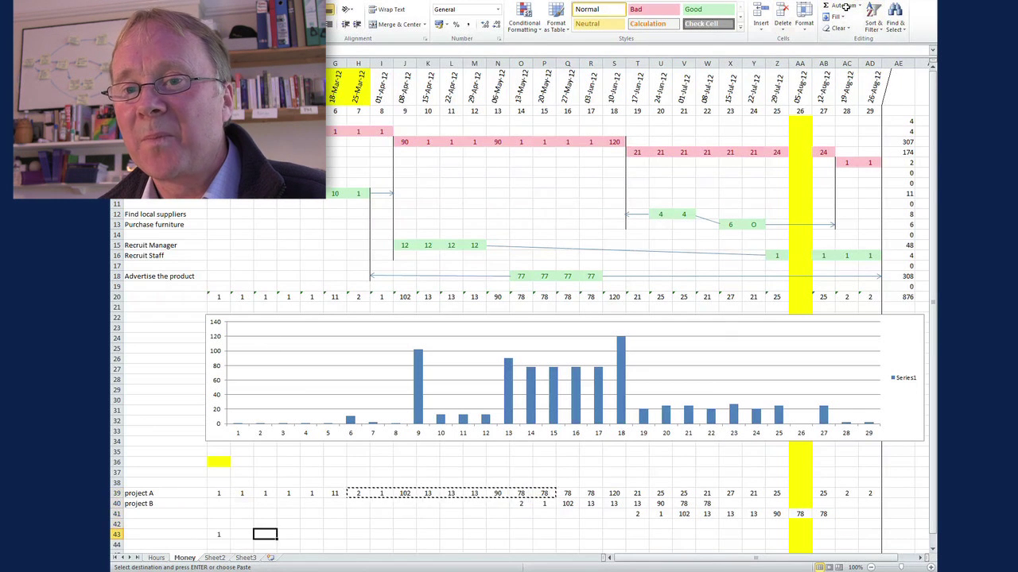
pyautogui.moveTo(230, 540); pyautogui.dragTo(870, 538)
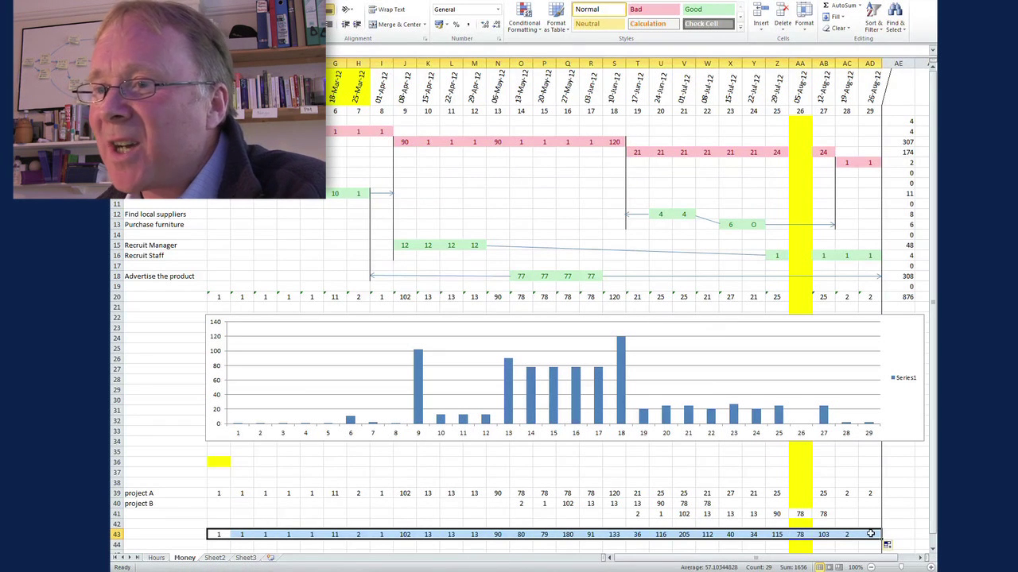
# - Move the third project's figures in row 41 so they start at X41, and check the combined totals in row 43
pyautogui.click(497, 535)
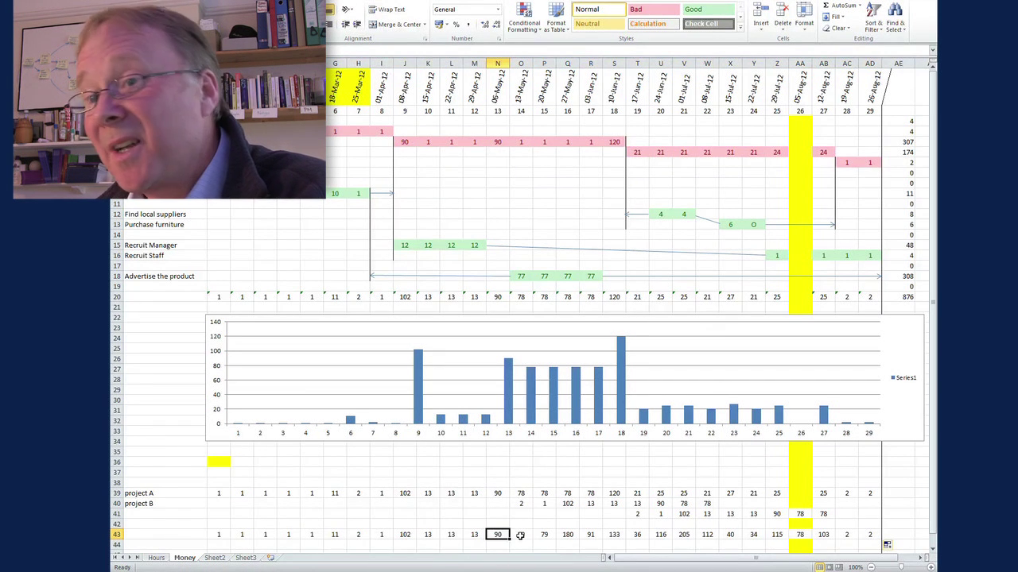
pyautogui.moveTo(636, 515); pyautogui.dragTo(912, 515)
pyautogui.hotkey('ctrl', 'c')
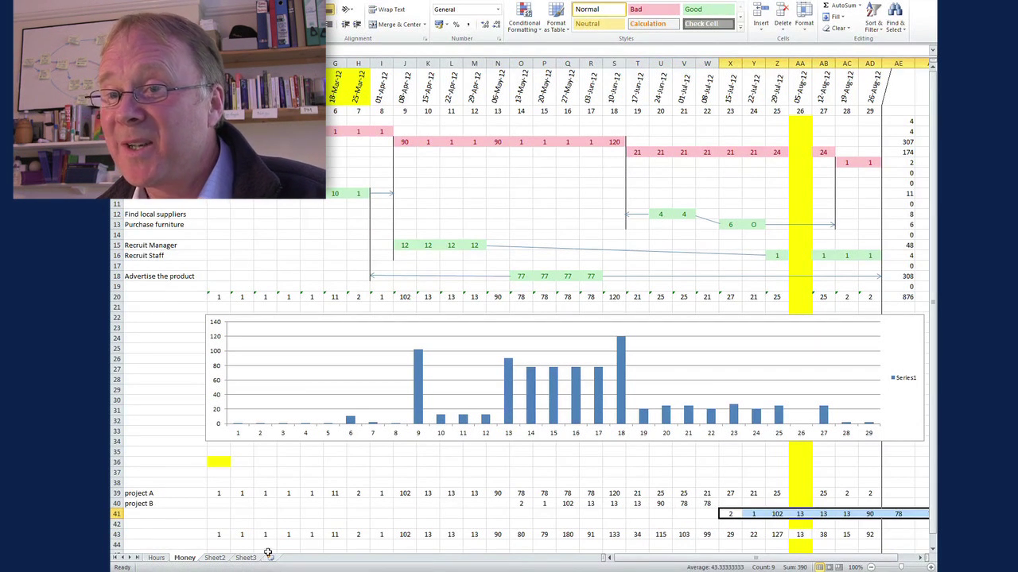
pyautogui.click(873, 535)
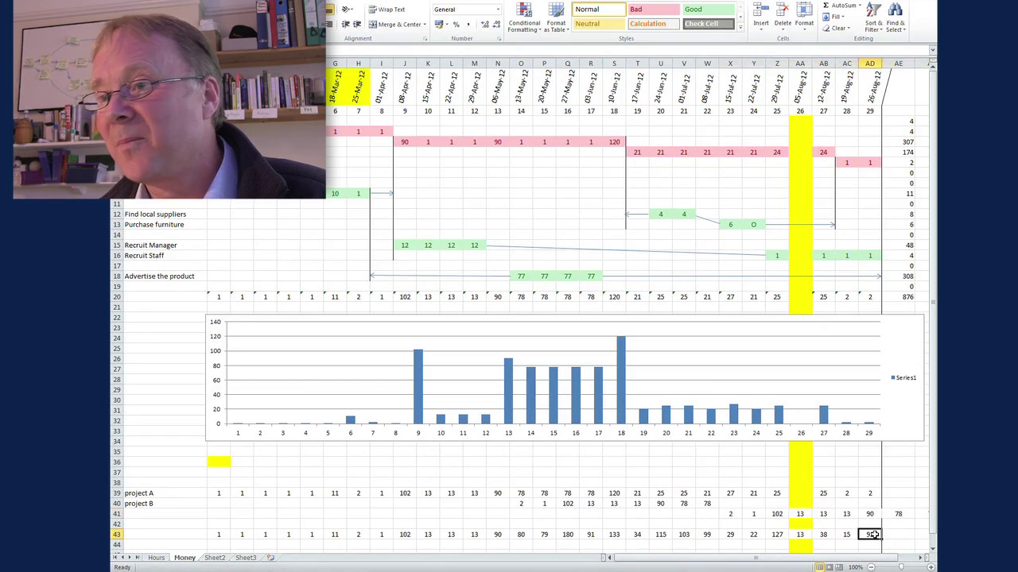